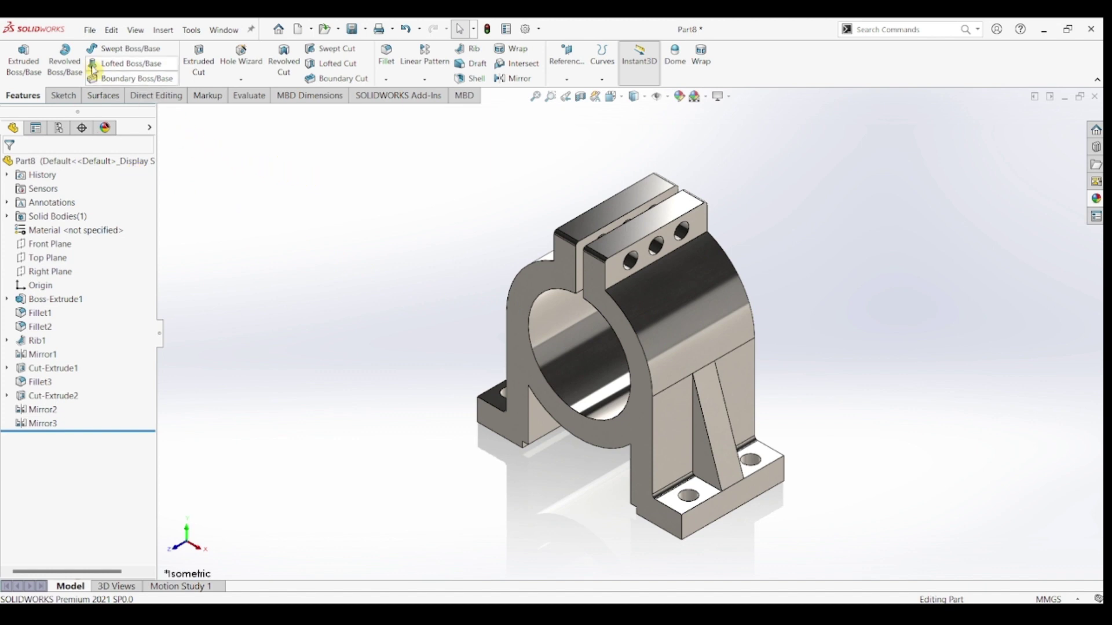
# Start a new SOLIDWORKS document from the File menu.
pyautogui.click(90, 29)
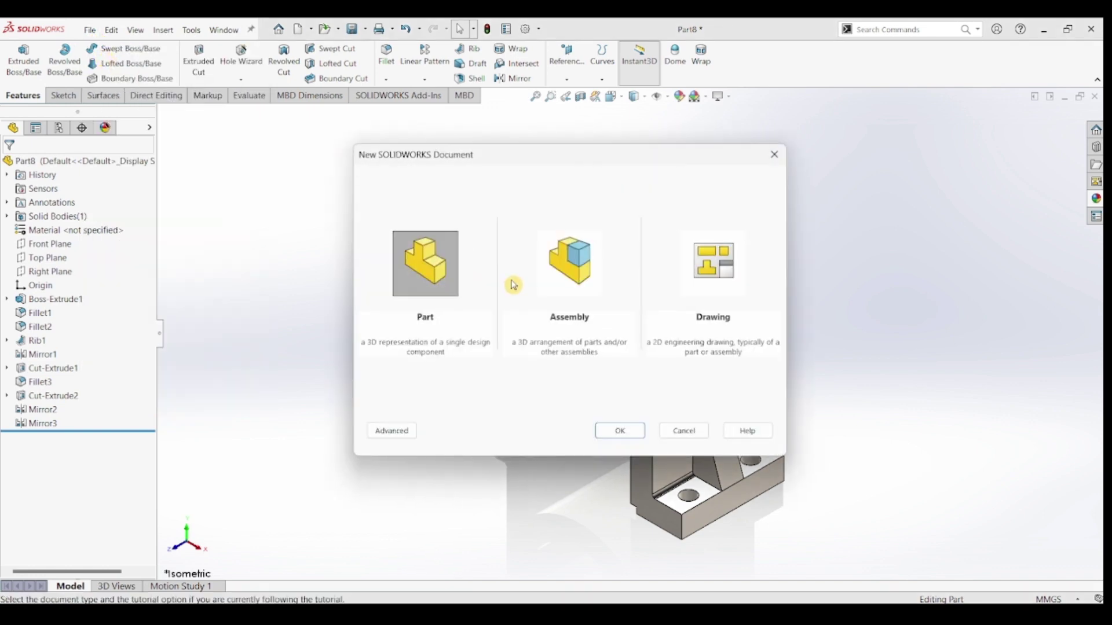
# Create a new part and begin a sketch on the Front Plane.
pyautogui.click(620, 430)
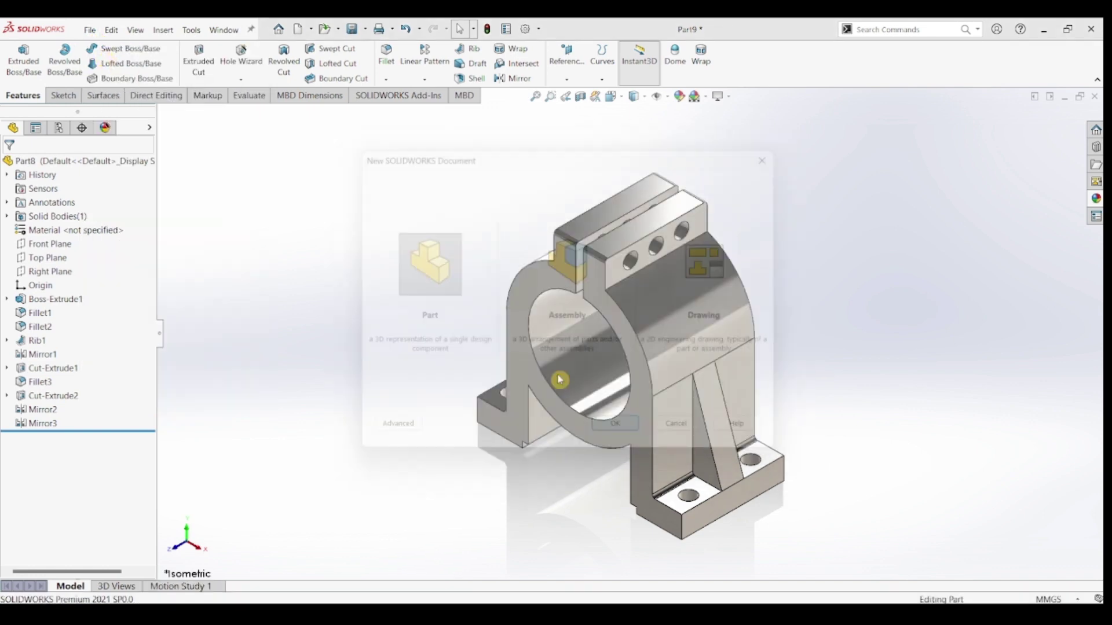
pyautogui.click(62, 96)
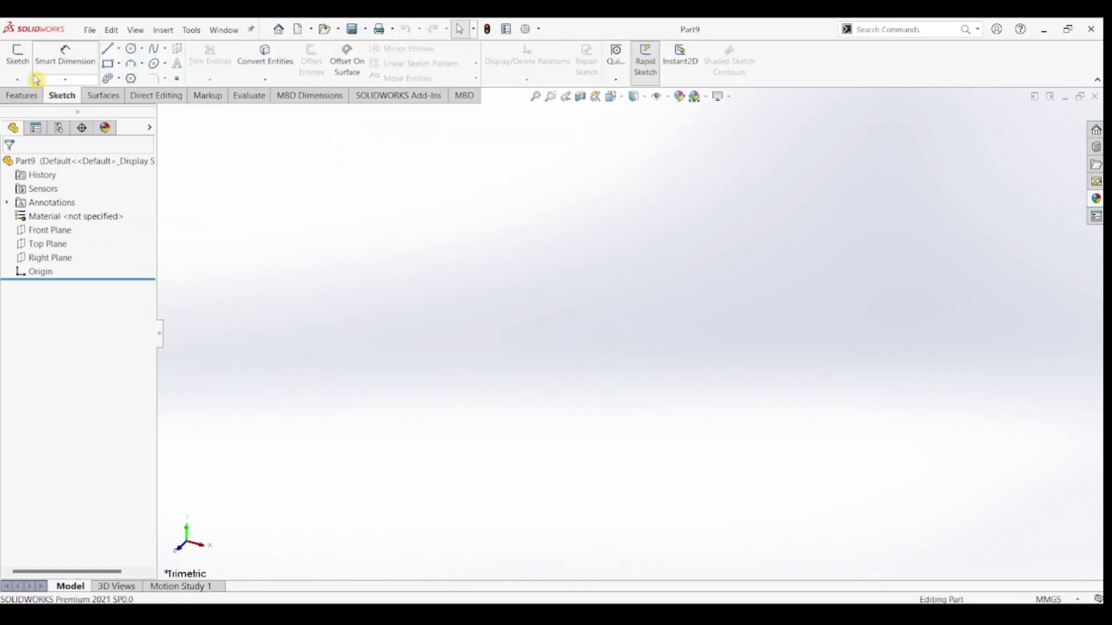
pyautogui.click(24, 65)
pyautogui.click(463, 206)
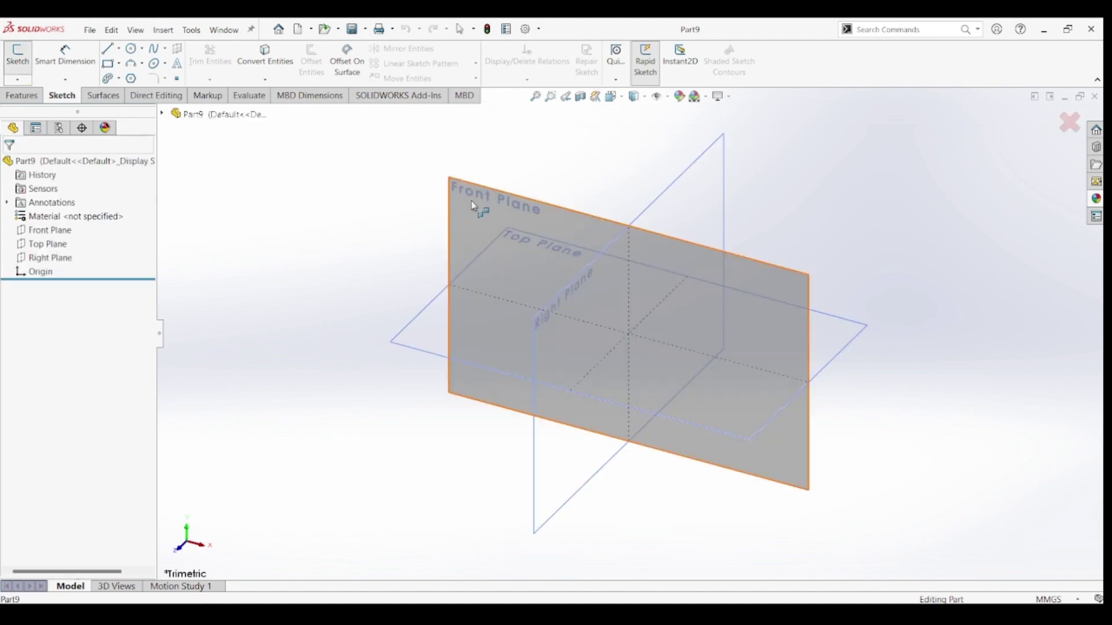
pyautogui.click(132, 55)
# Draw two concentric circles centred on the origin.
pyautogui.click(632, 334)
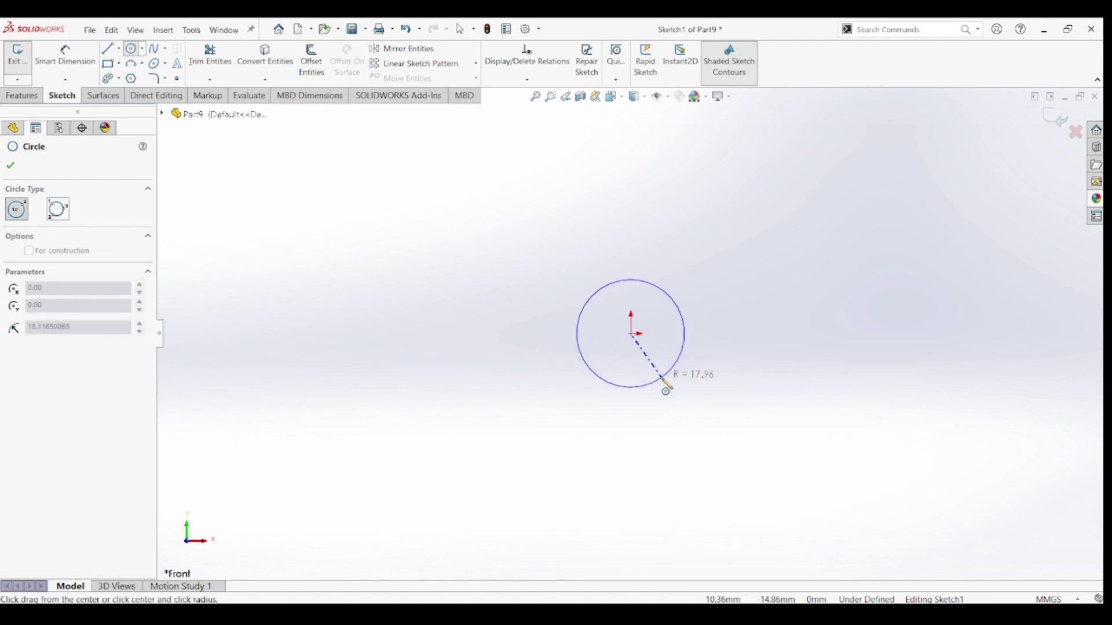
pyautogui.click(663, 382)
pyautogui.click(631, 334)
pyautogui.click(685, 415)
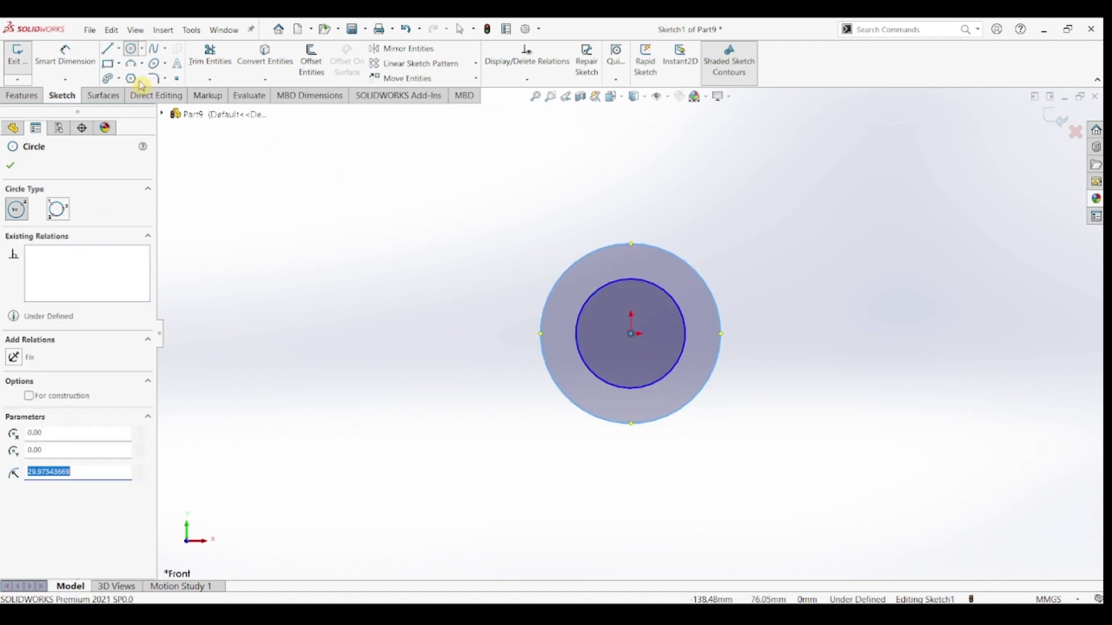
# Dimension the inner and outer circle diameters to 28 mm and 40 mm.
pyautogui.click(66, 55)
pyautogui.click(685, 315)
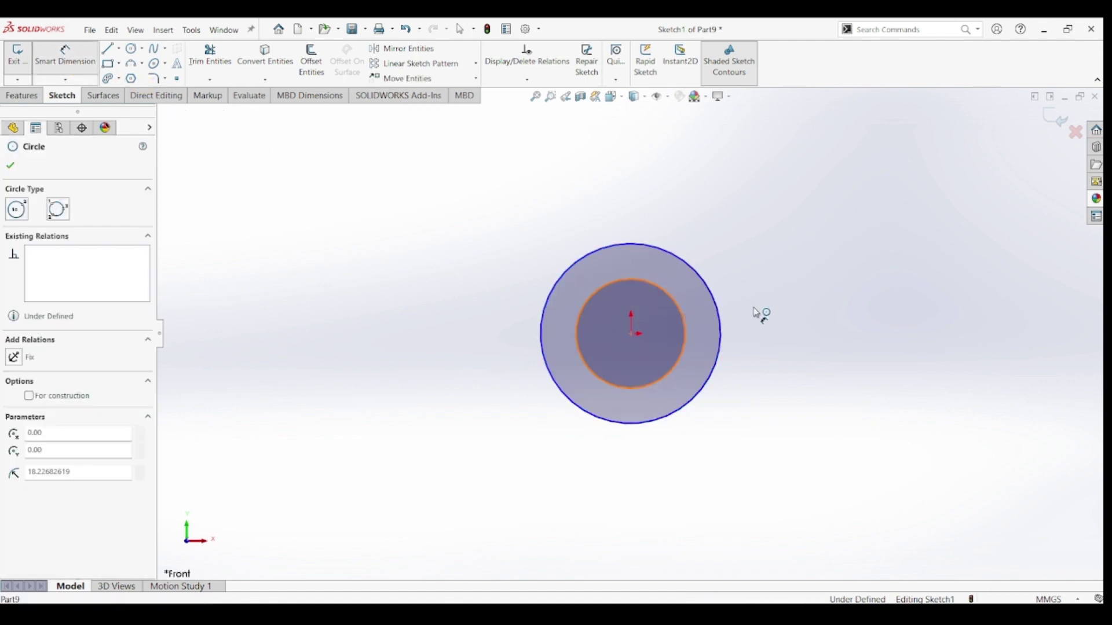
pyautogui.click(745, 328)
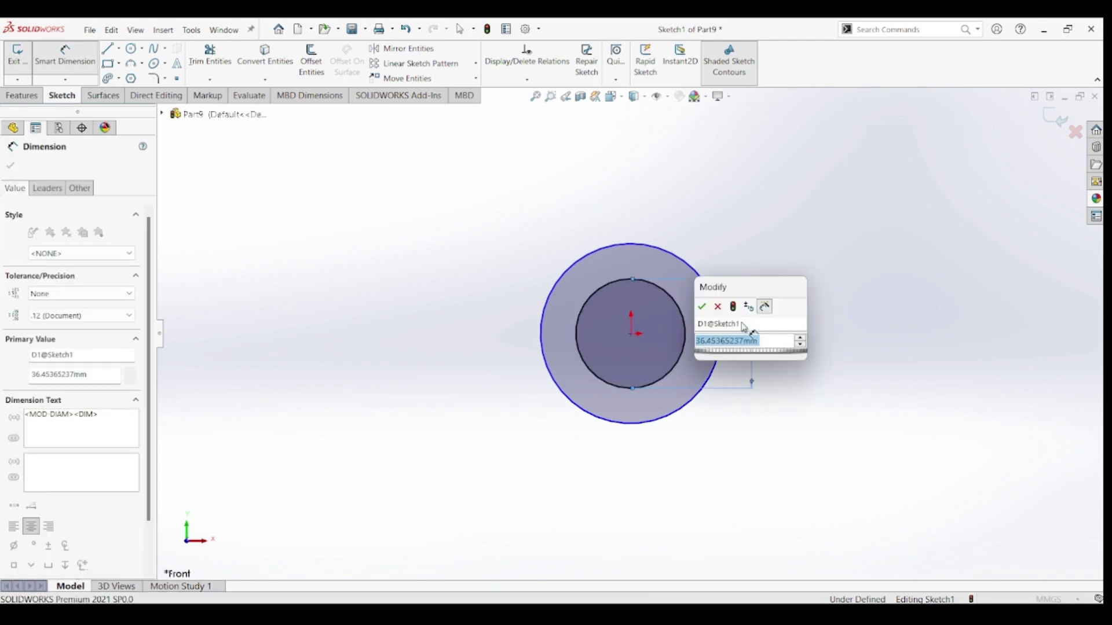
pyautogui.write('30')
pyautogui.press('Return')
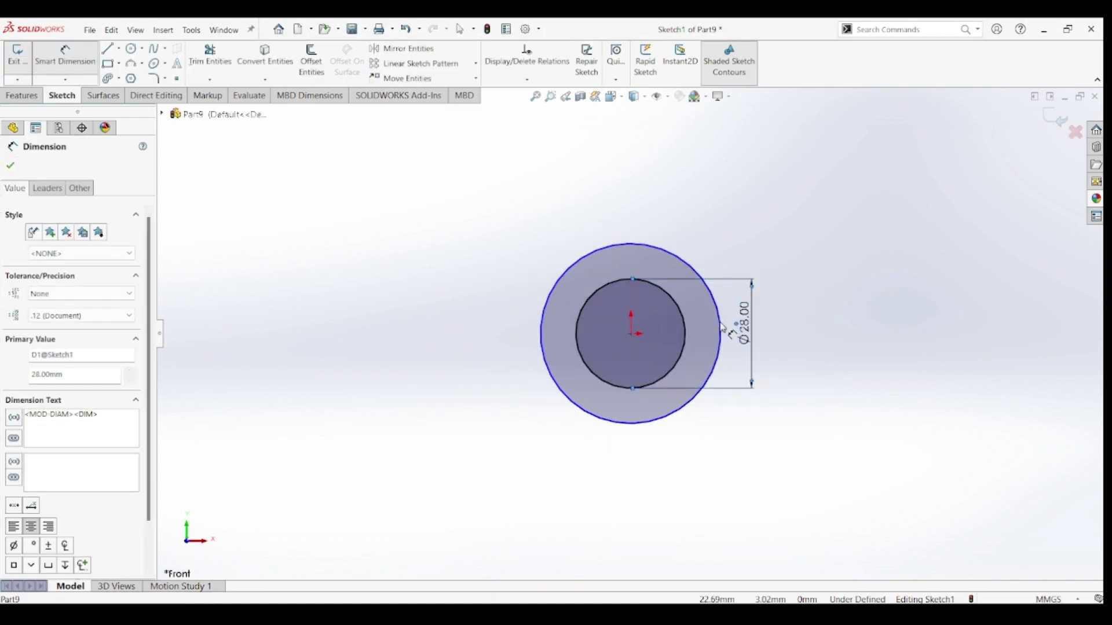
pyautogui.press('Escape')
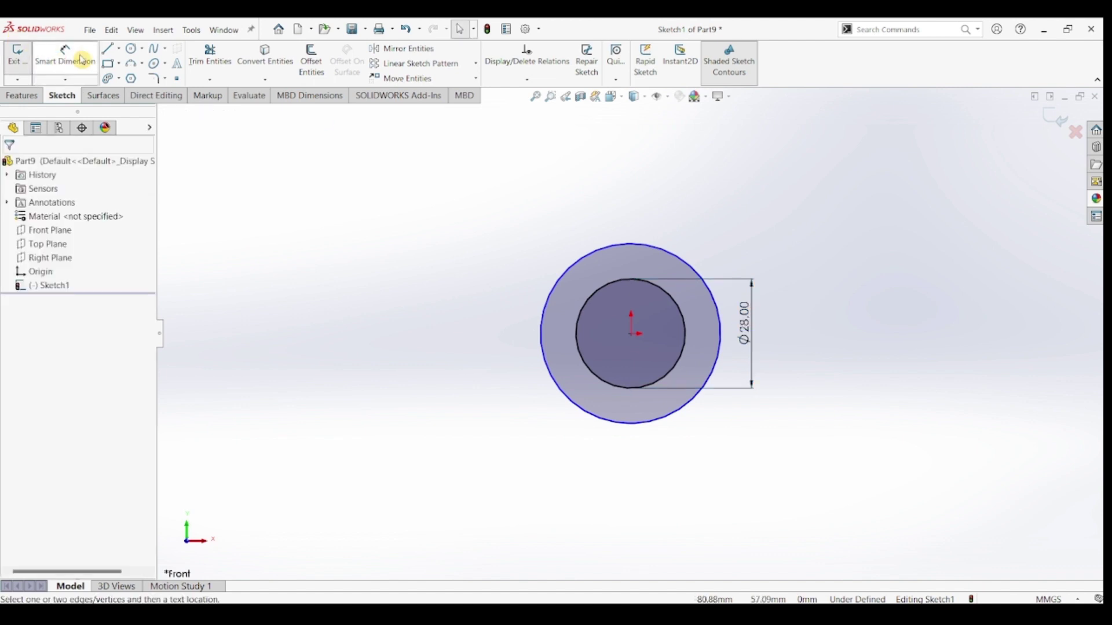
pyautogui.click(722, 350)
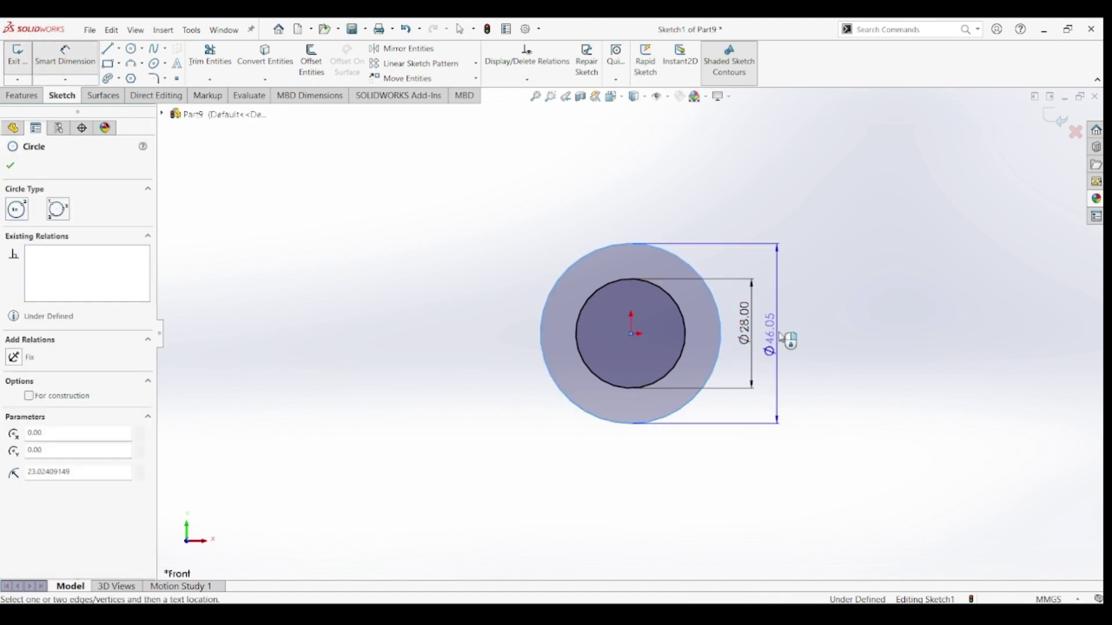
pyautogui.click(780, 338)
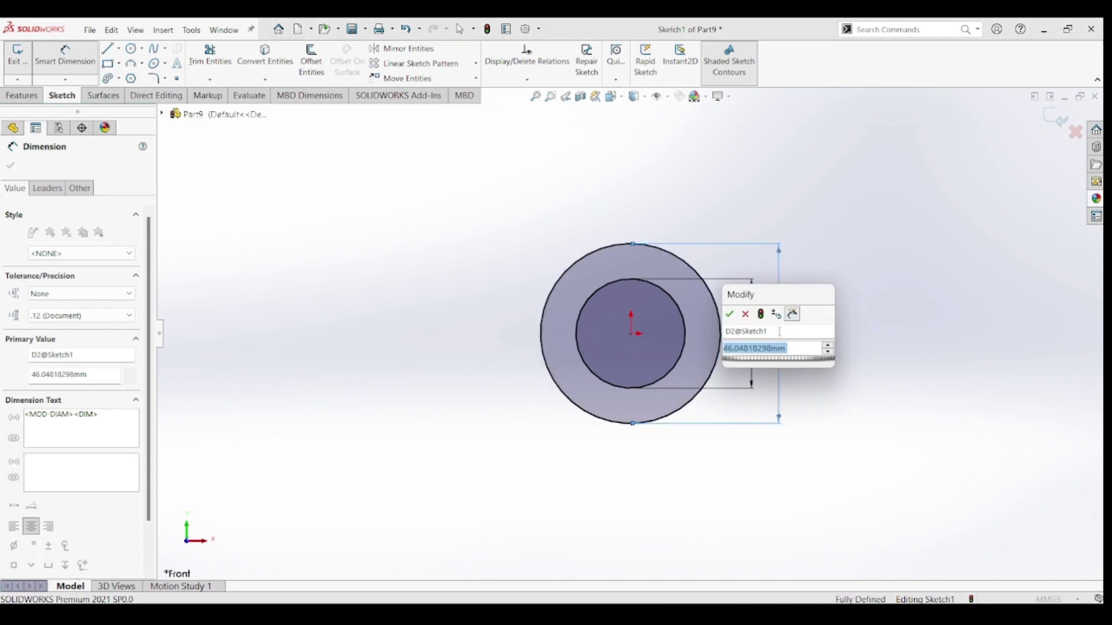
pyautogui.press('Return')
pyautogui.write('40')
pyautogui.press('Return')
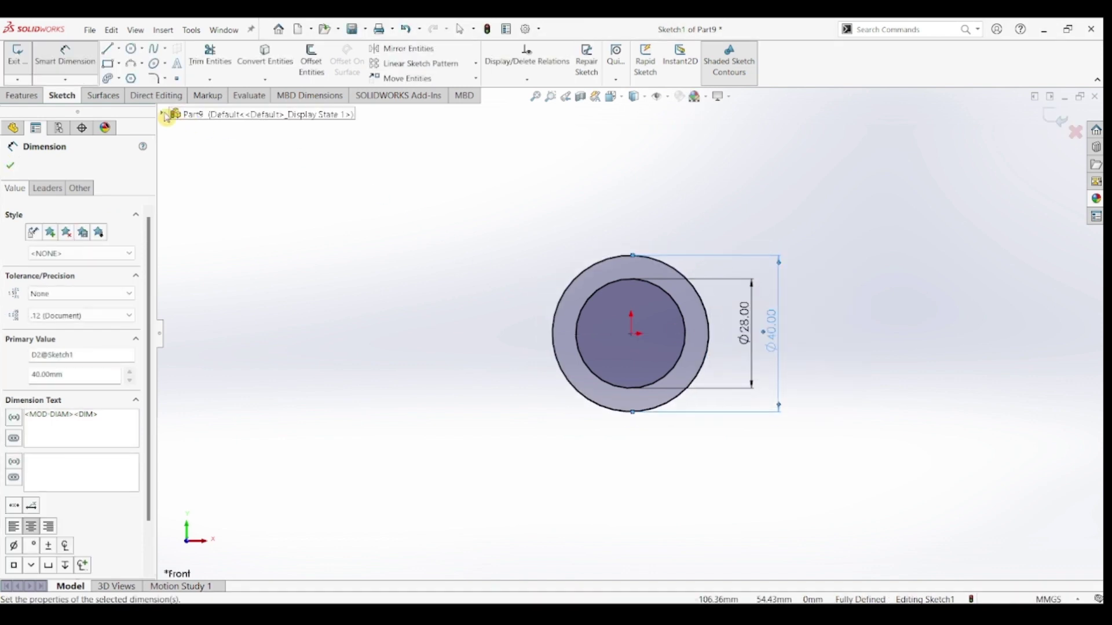
pyautogui.click(114, 54)
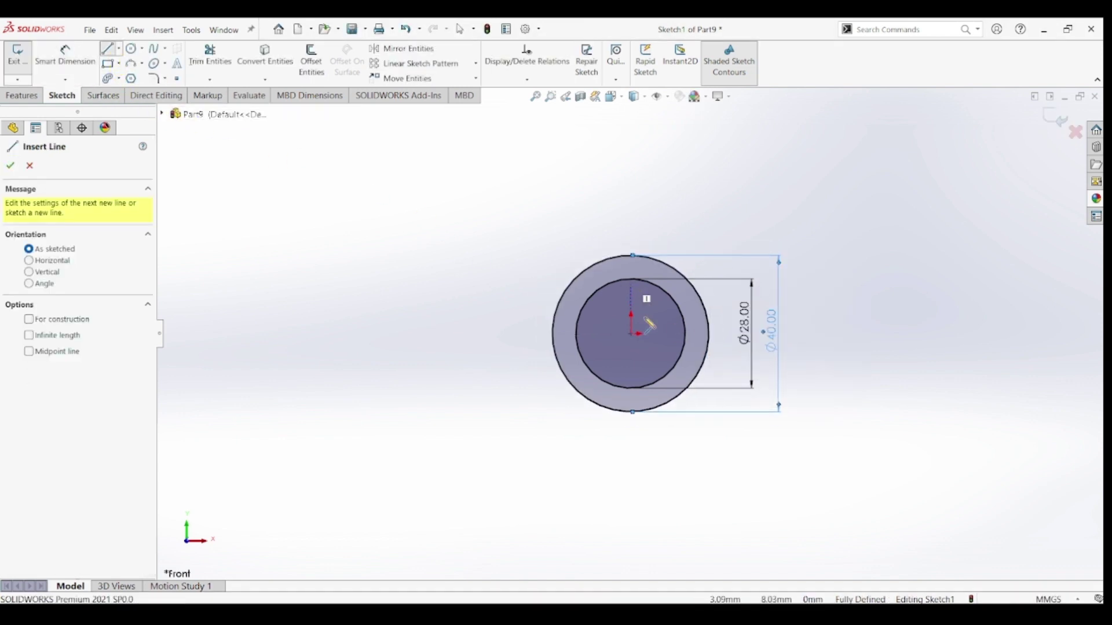
# Draw connected lines from the outer circle's left edge down to a stepped foot and back up.
pyautogui.click(553, 334)
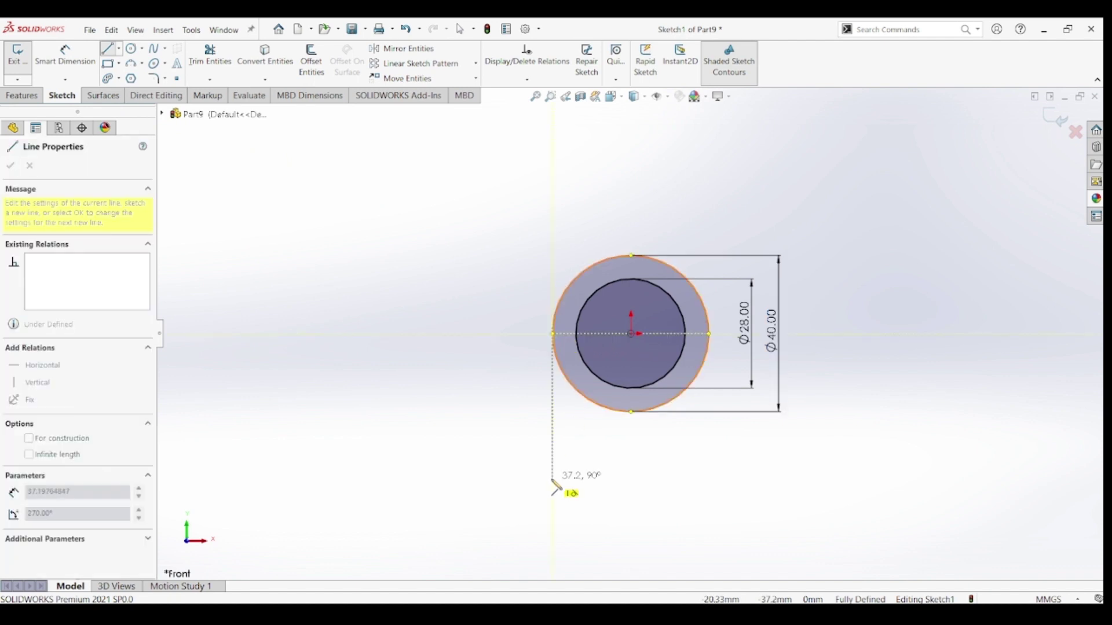
pyautogui.click(553, 479)
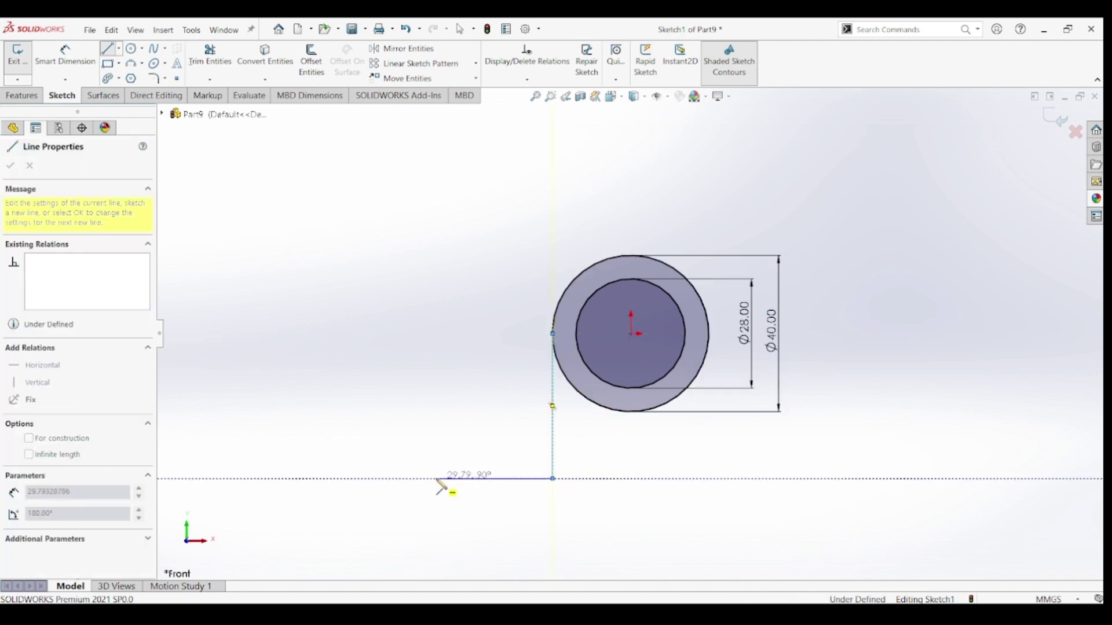
pyautogui.click(436, 478)
pyautogui.click(436, 513)
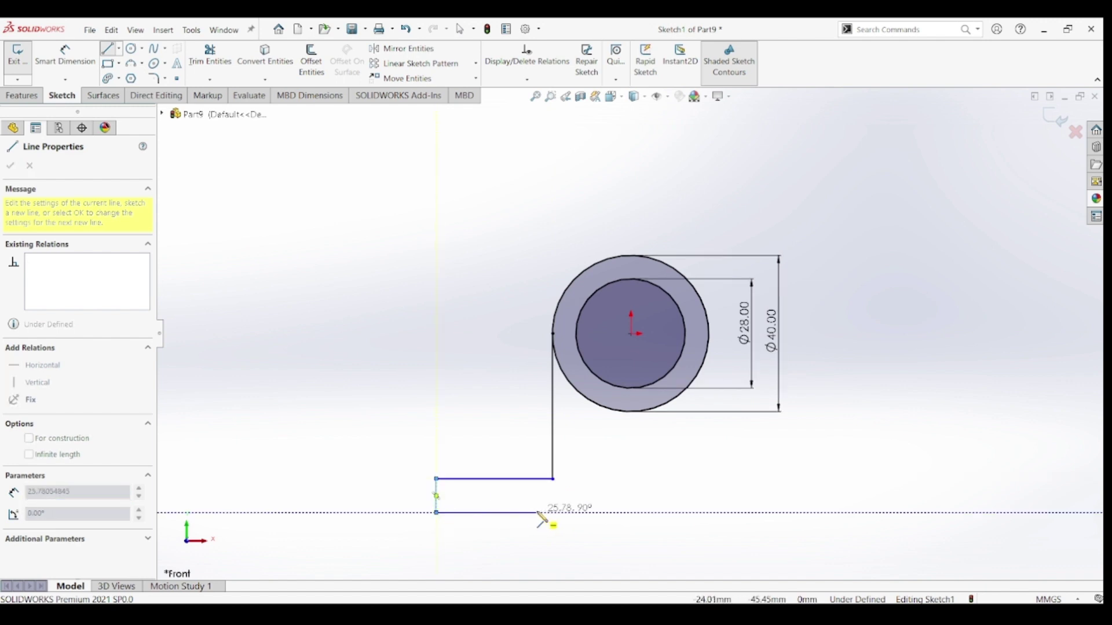
pyautogui.click(537, 513)
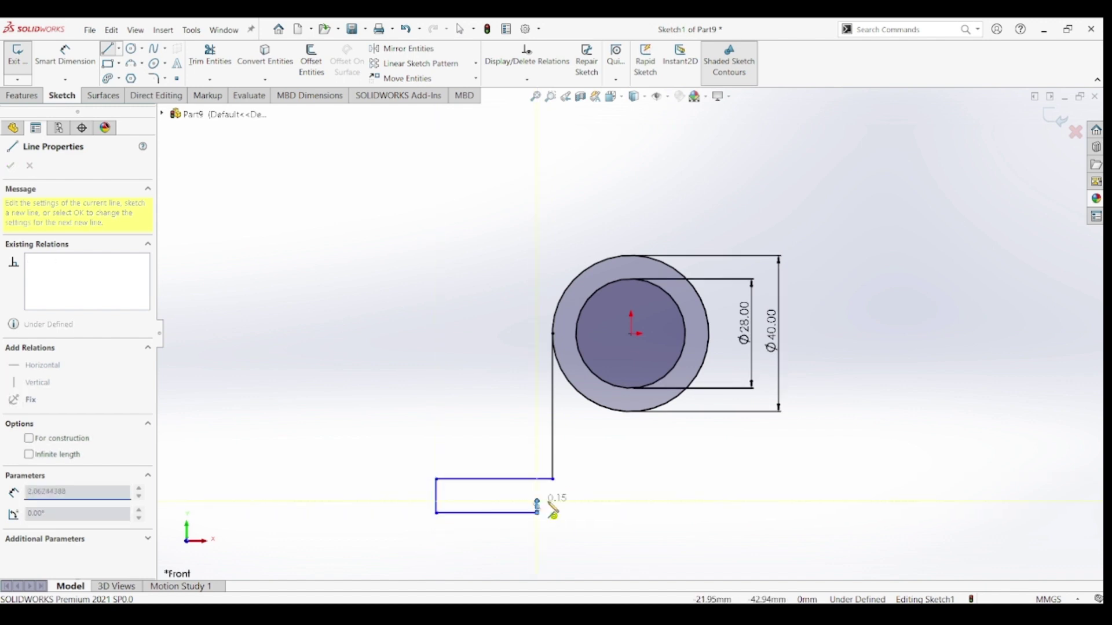
pyautogui.click(579, 502)
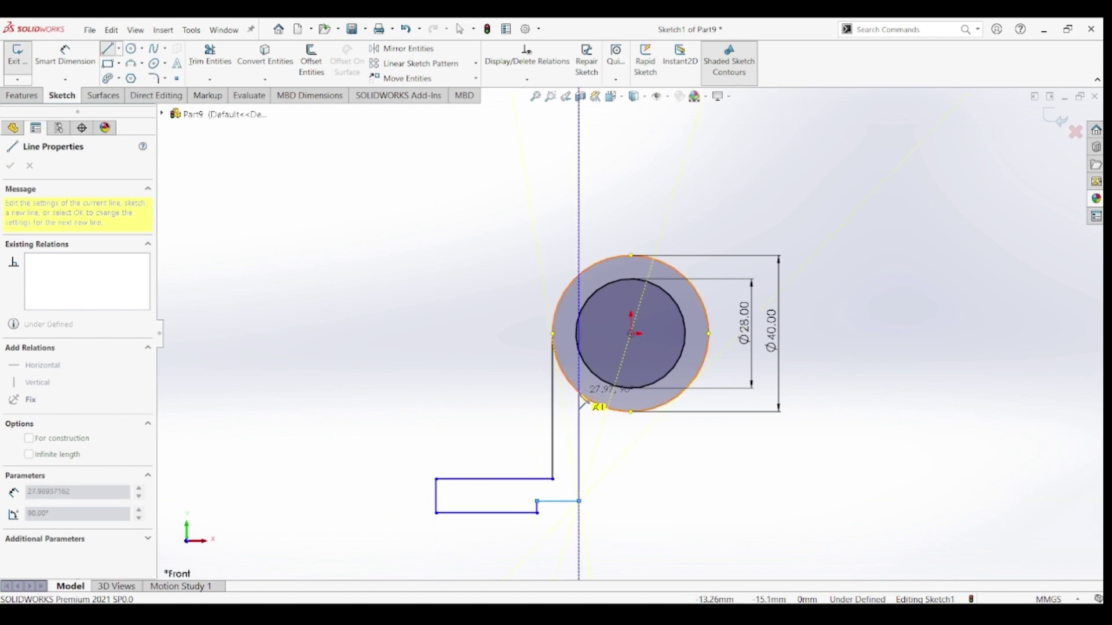
pyautogui.click(579, 393)
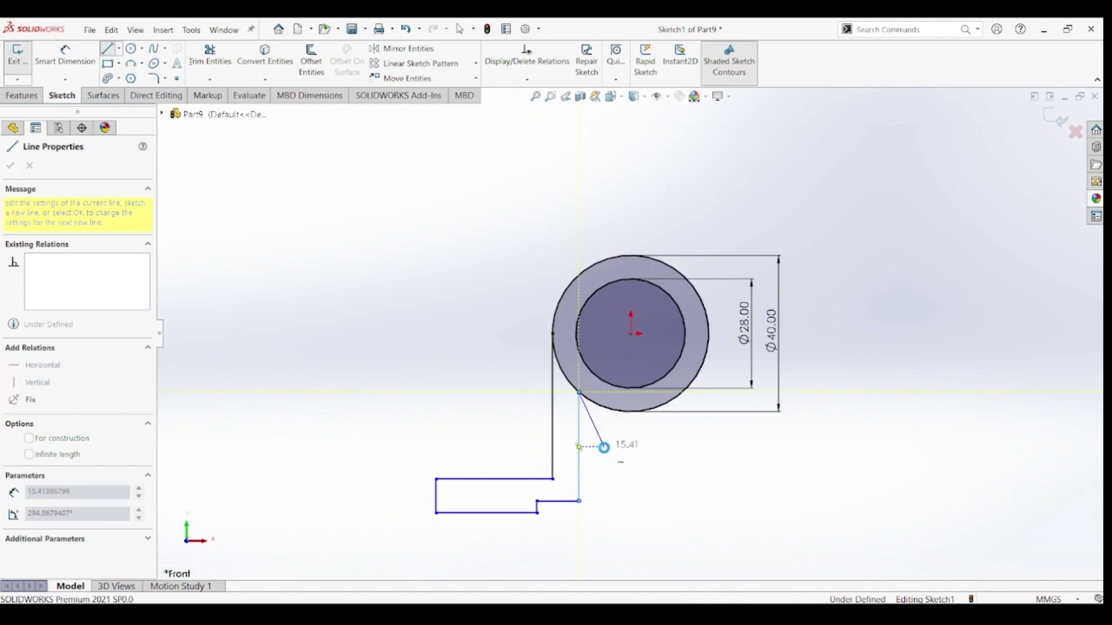
pyautogui.press('Escape')
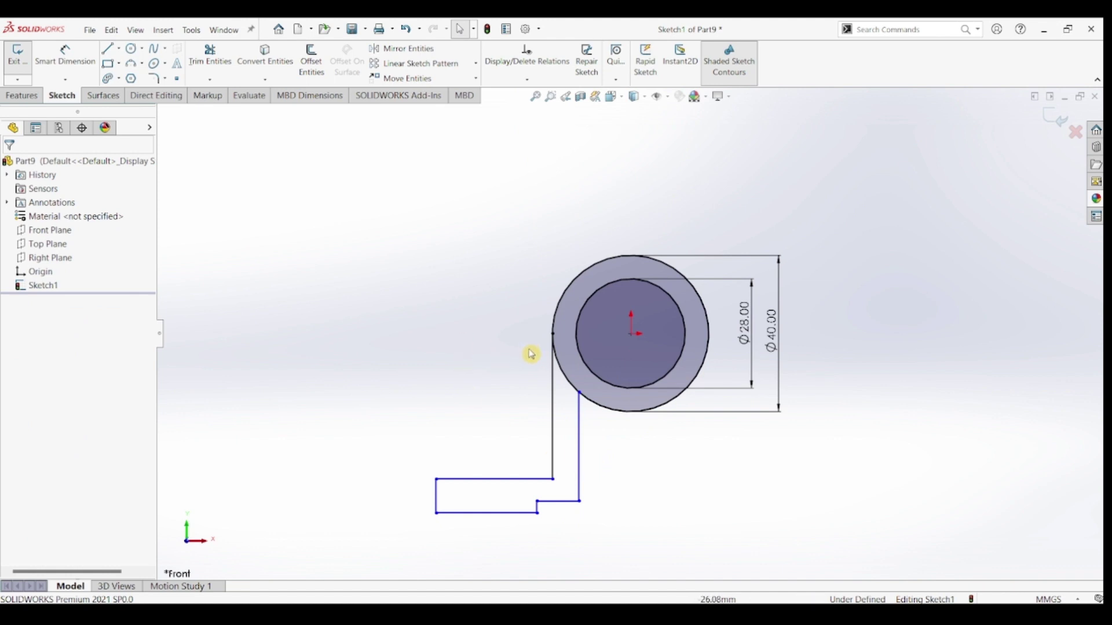
pyautogui.click(64, 60)
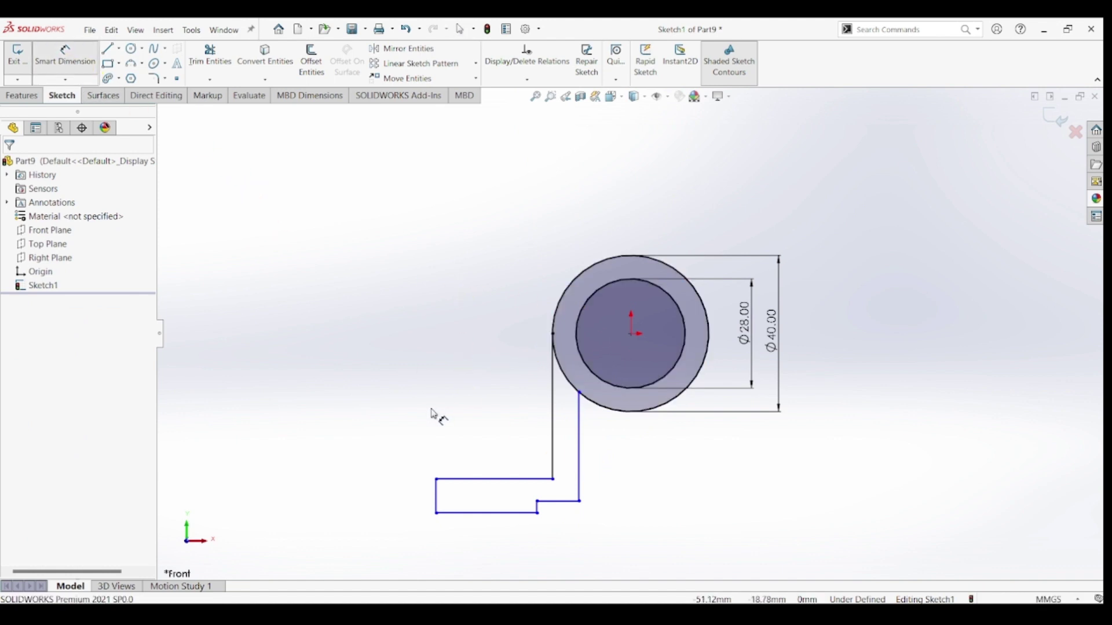
# Dimension the foot's bottom edge to 12.40 mm.
pyautogui.click(491, 516)
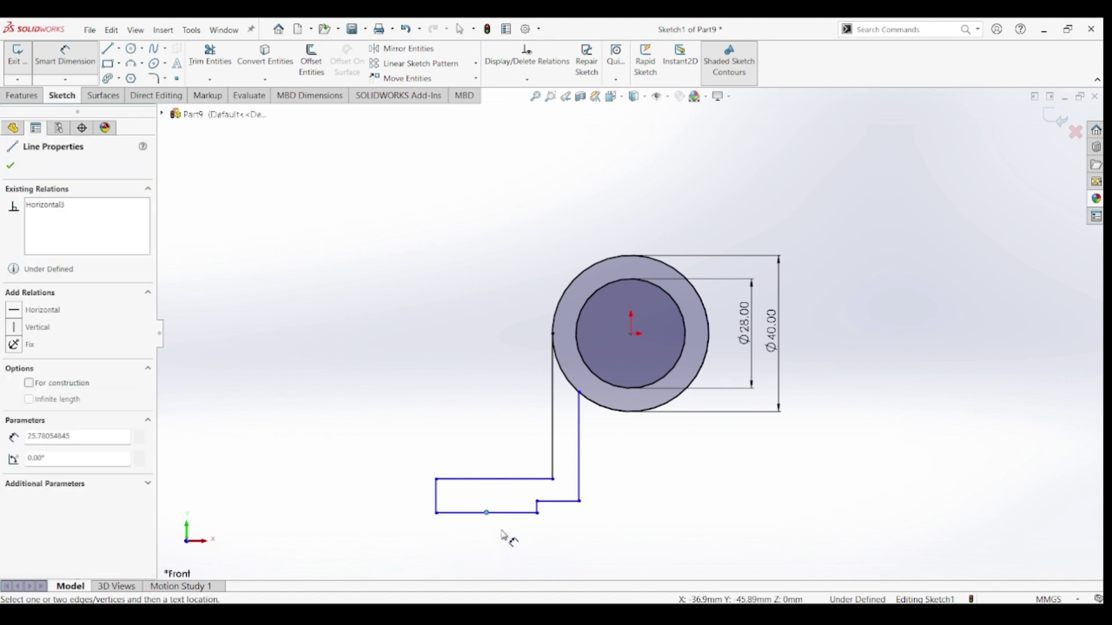
pyautogui.click(514, 521)
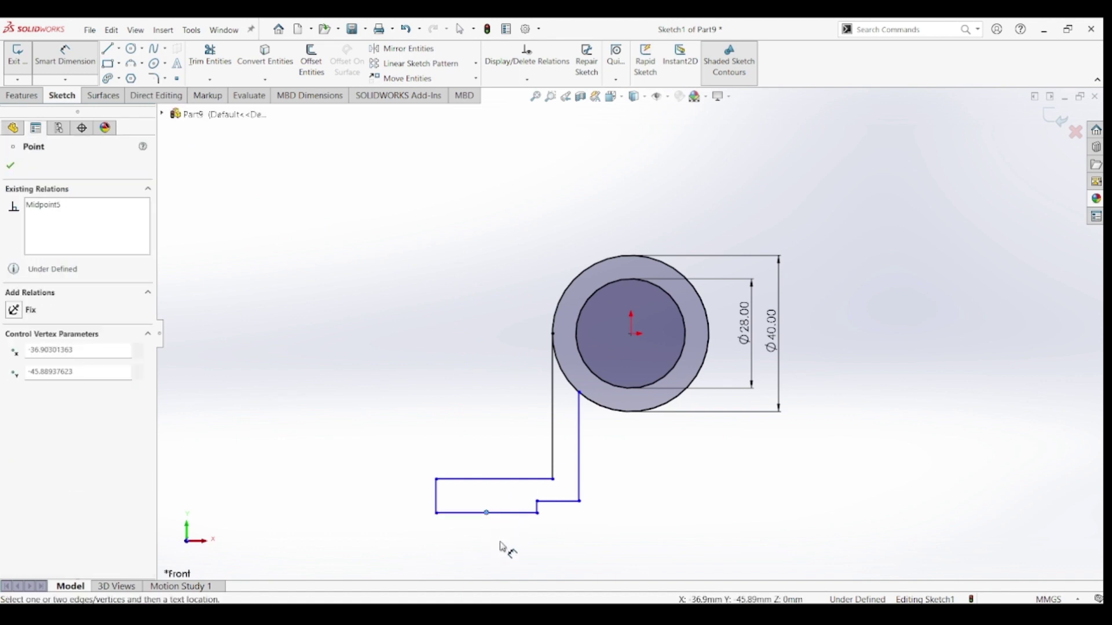
pyautogui.press('Escape')
pyautogui.click(59, 60)
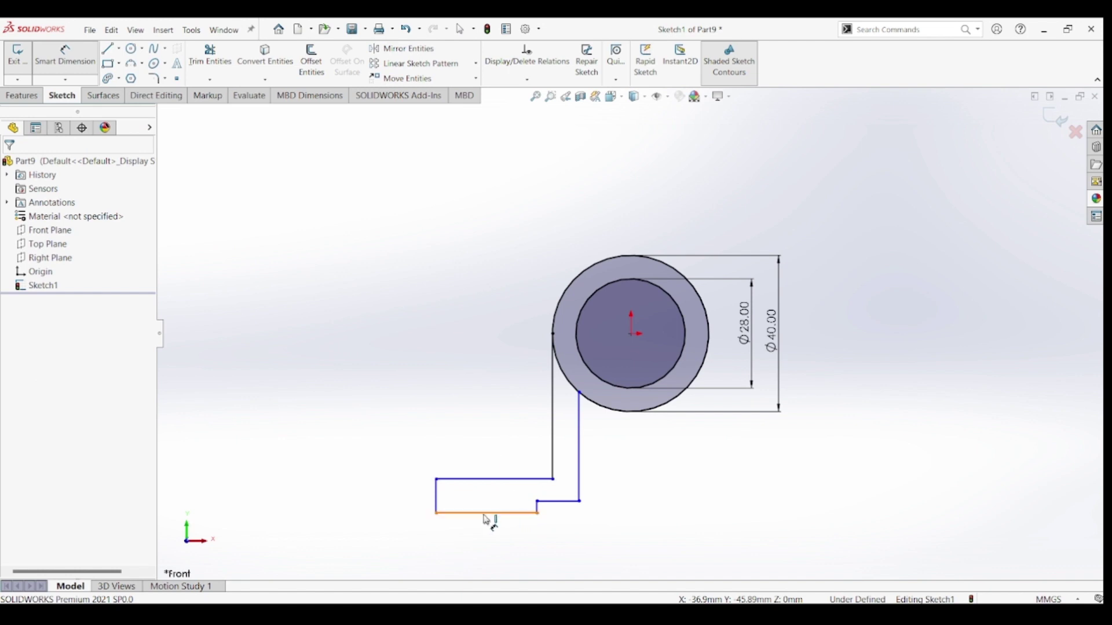
pyautogui.click(486, 536)
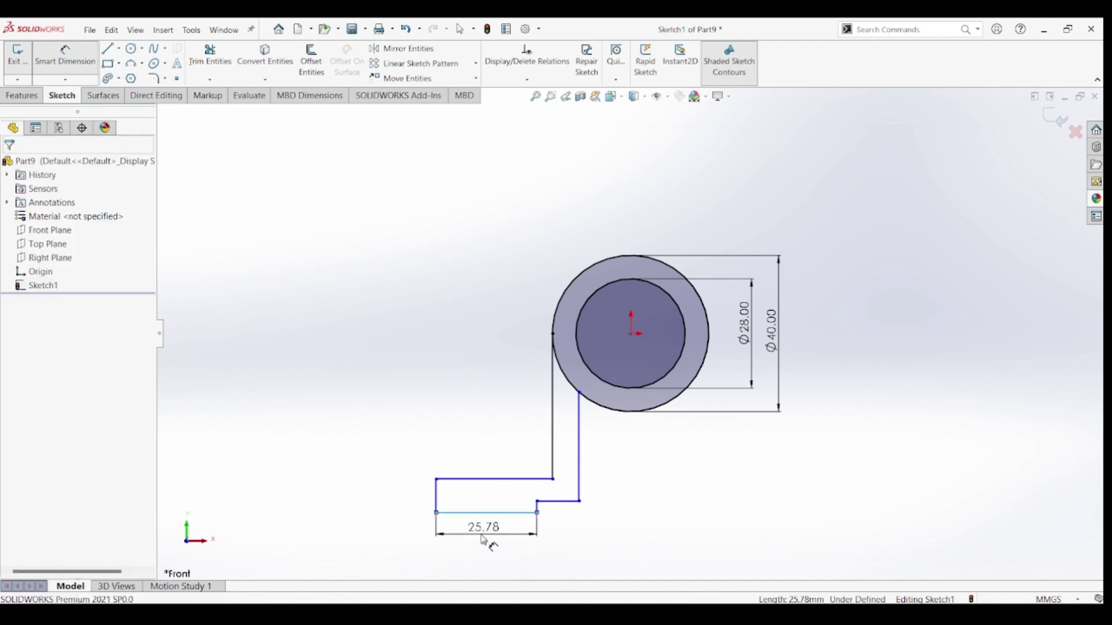
pyautogui.click(483, 538)
pyautogui.write('14')
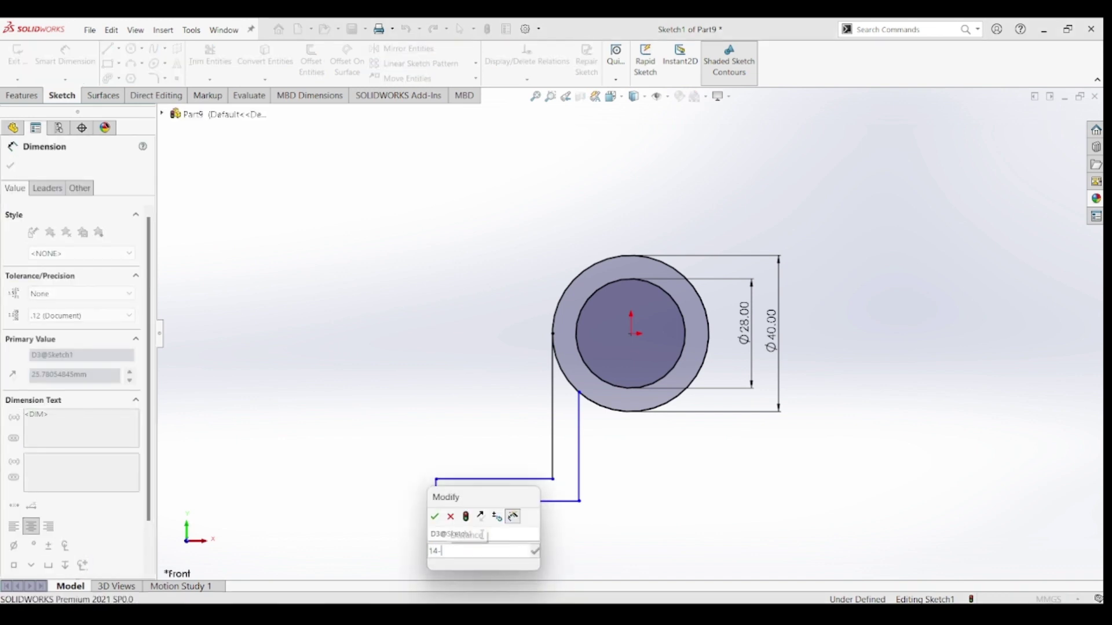
pyautogui.write('-16')
pyautogui.press('Return')
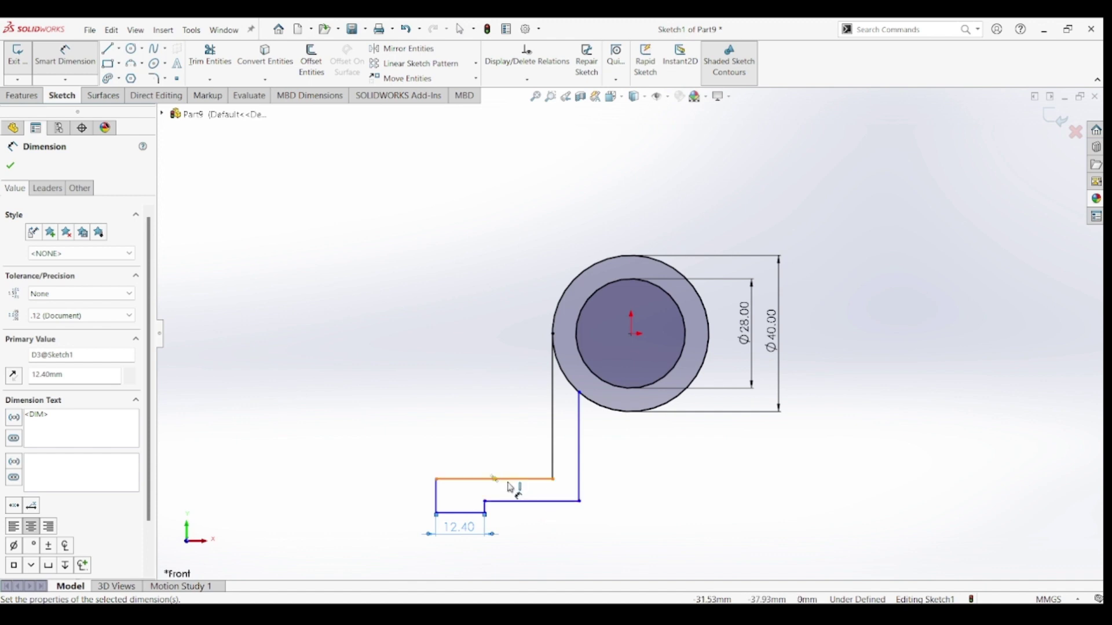
# Dimension the 24 mm drop from the origin to the foot and the 1.60 mm lower step width.
pyautogui.click(632, 335)
pyautogui.click(521, 480)
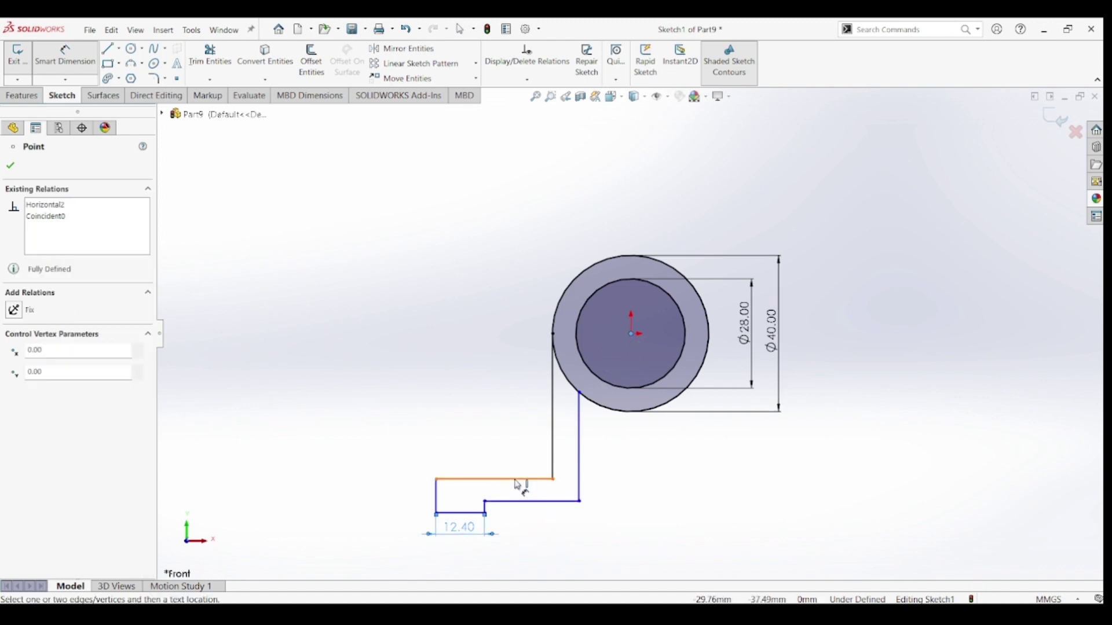
pyautogui.click(404, 412)
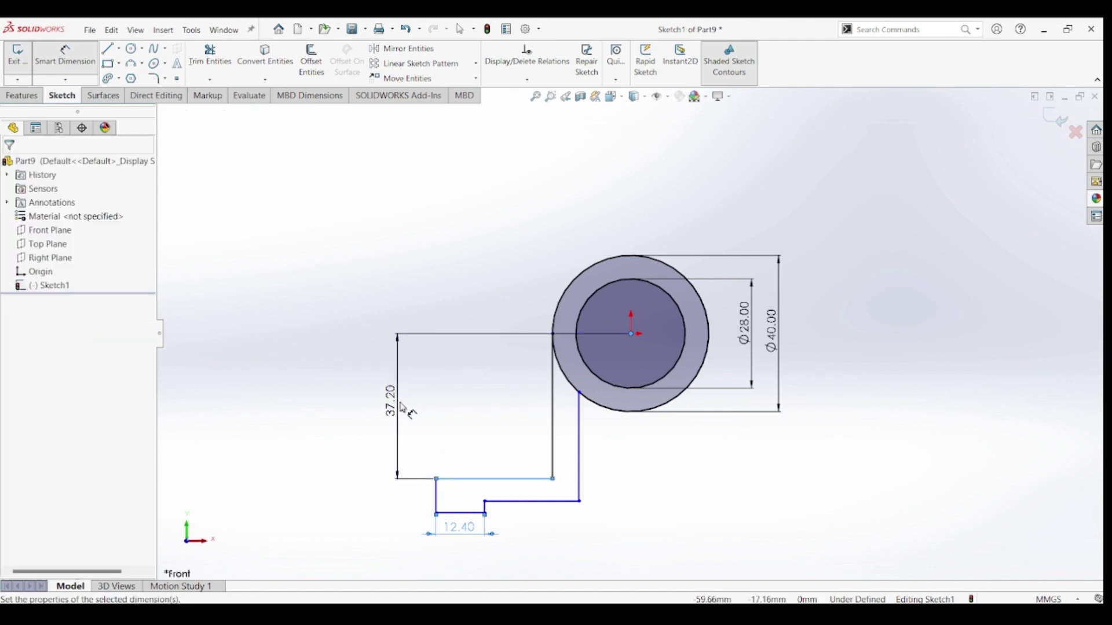
pyautogui.write('2')
pyautogui.click(377, 487)
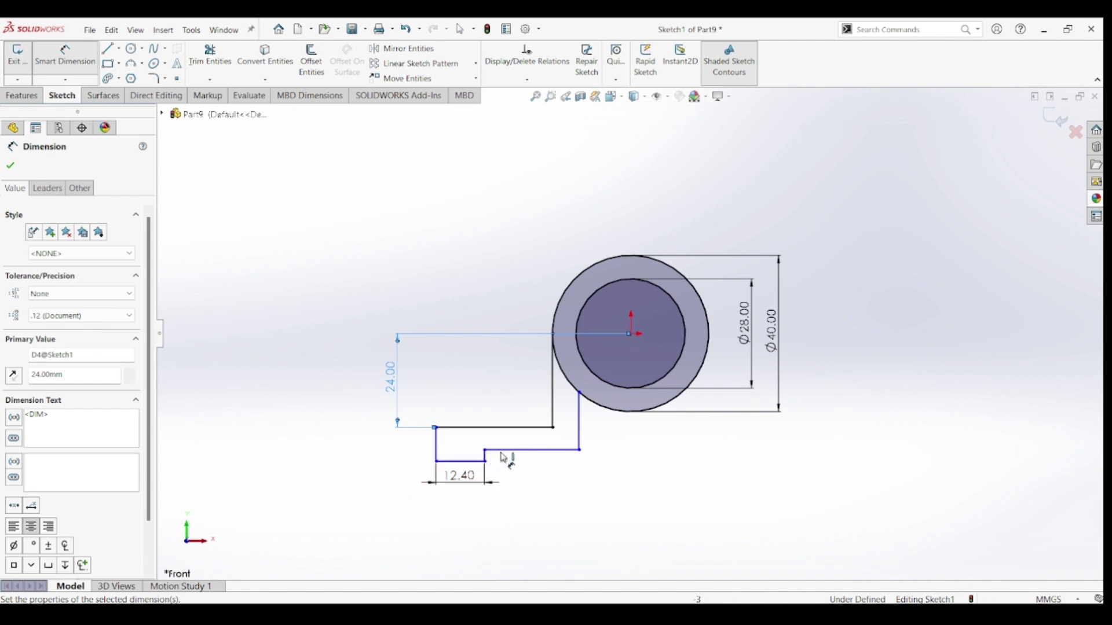
pyautogui.click(514, 453)
pyautogui.click(527, 483)
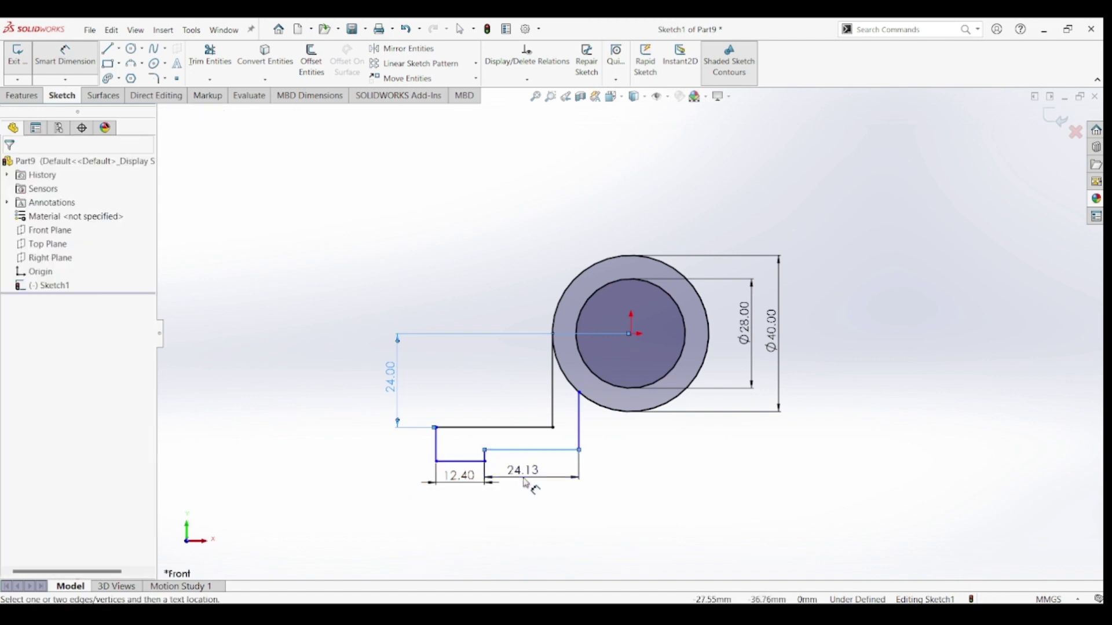
pyautogui.write('1')
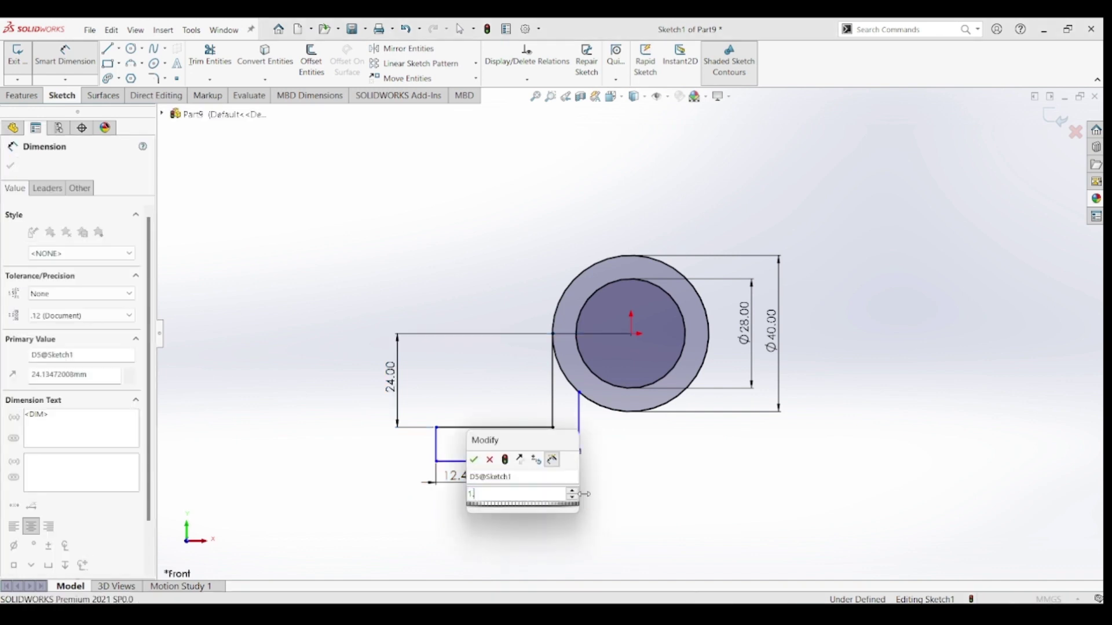
pyautogui.write('.6')
pyautogui.press('Return')
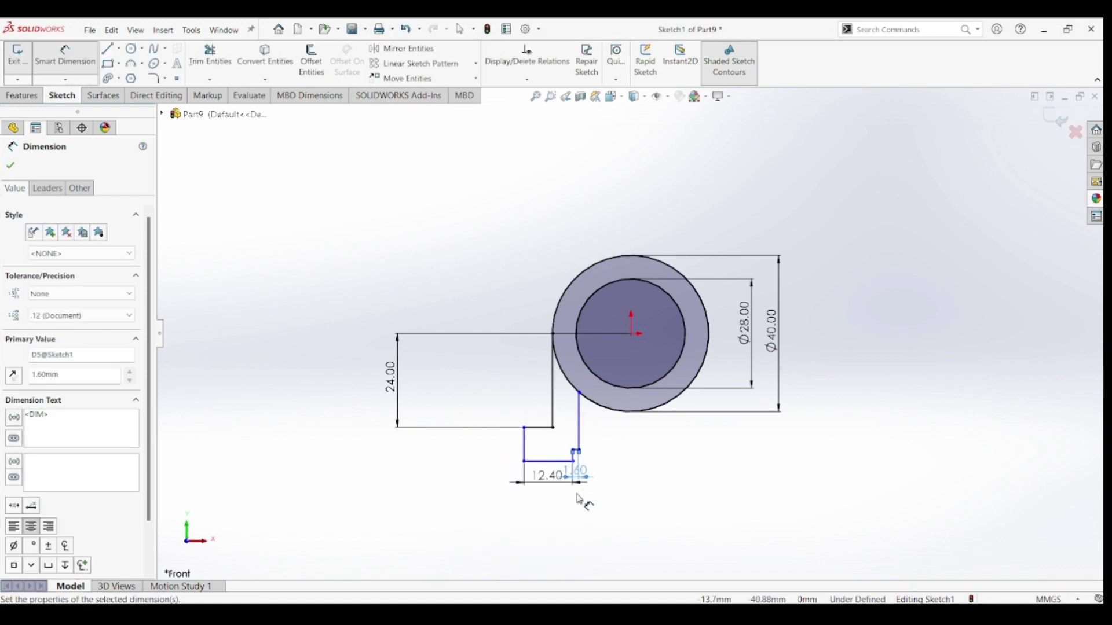
# Dimension the small step's height to 1.60 mm and the foot's left edge to 6 mm.
pyautogui.scroll(-4, 579, 498)
pyautogui.scroll(-2, 585, 458)
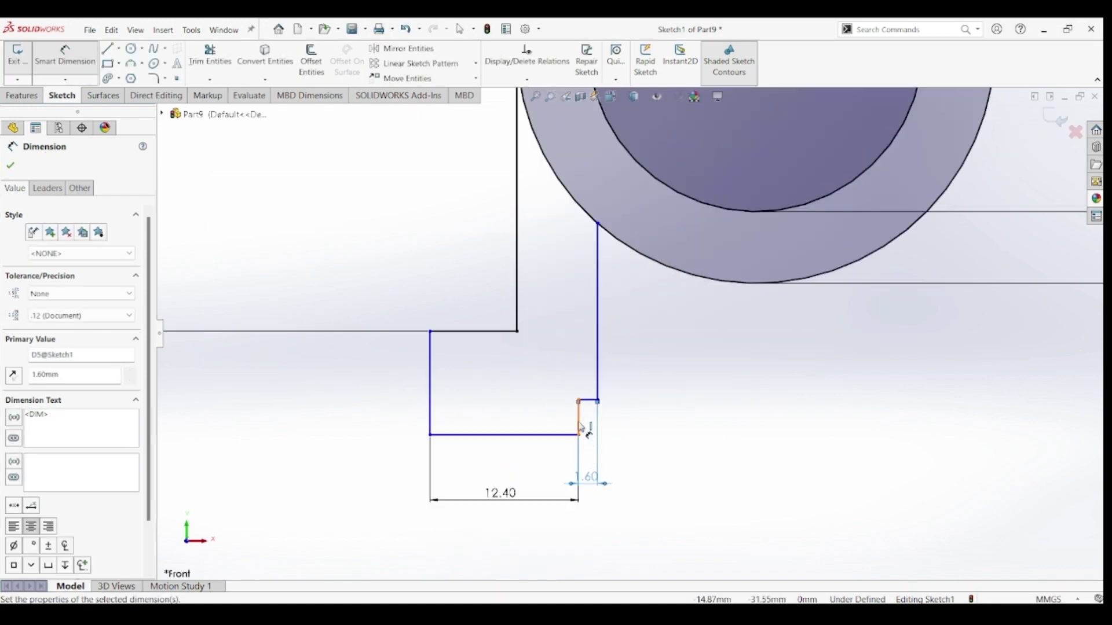
pyautogui.click(579, 428)
pyautogui.click(621, 426)
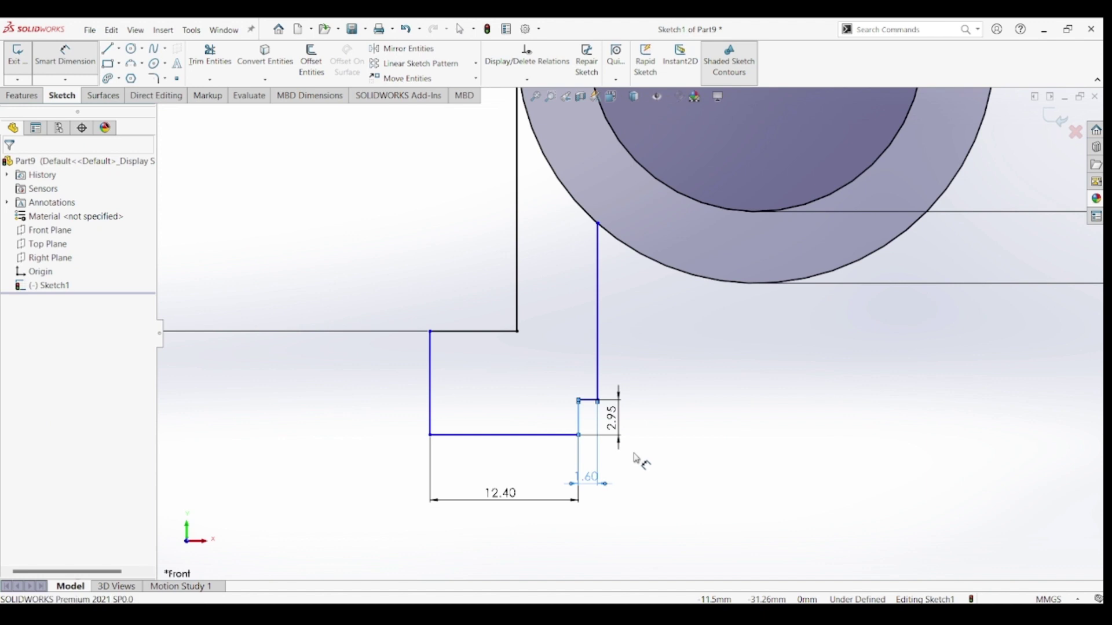
pyautogui.click(637, 461)
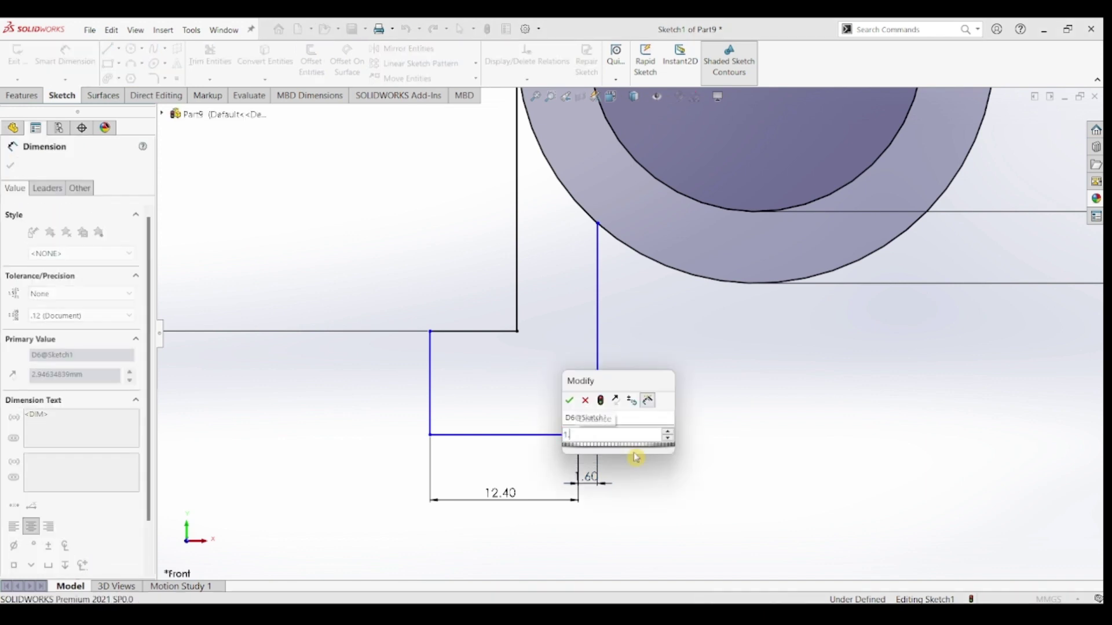
pyautogui.write('1.6')
pyautogui.press('Return')
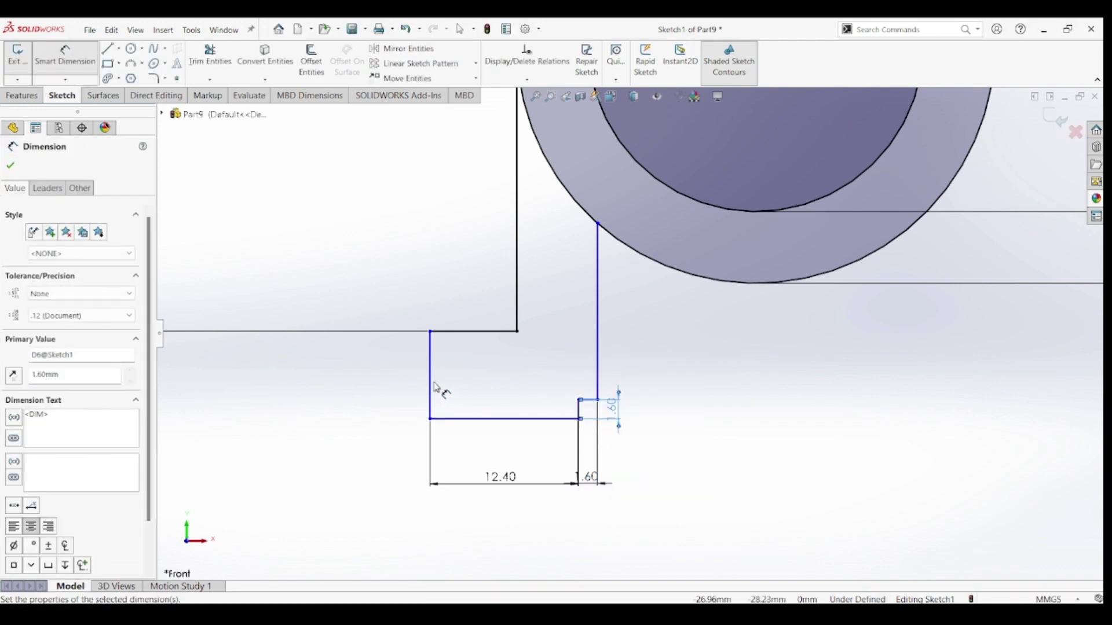
pyautogui.click(431, 387)
pyautogui.click(370, 376)
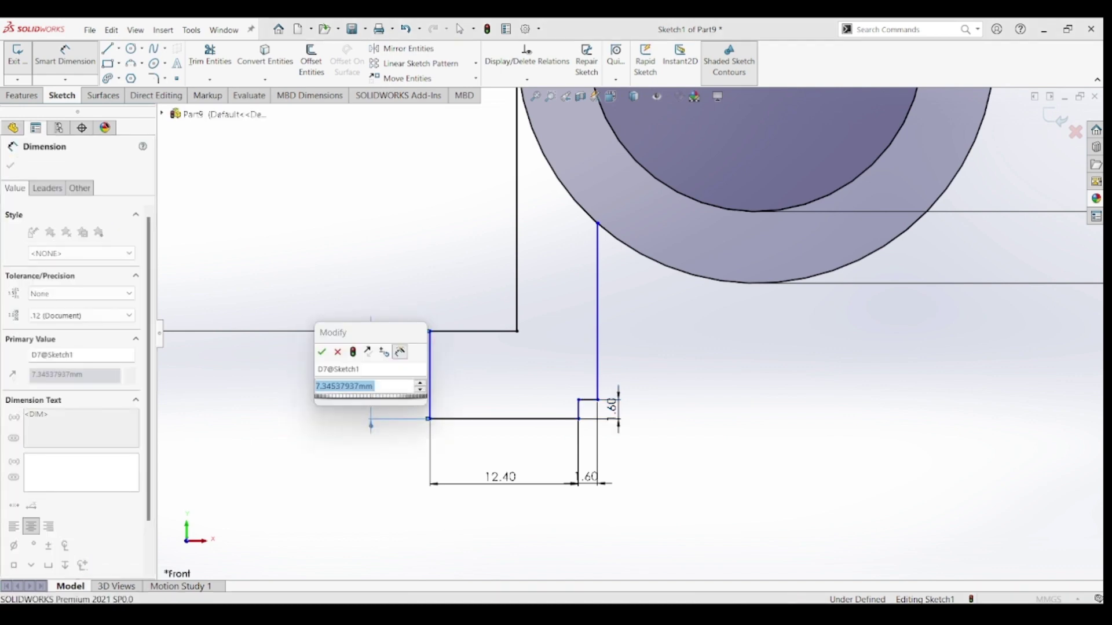
pyautogui.click(419, 381)
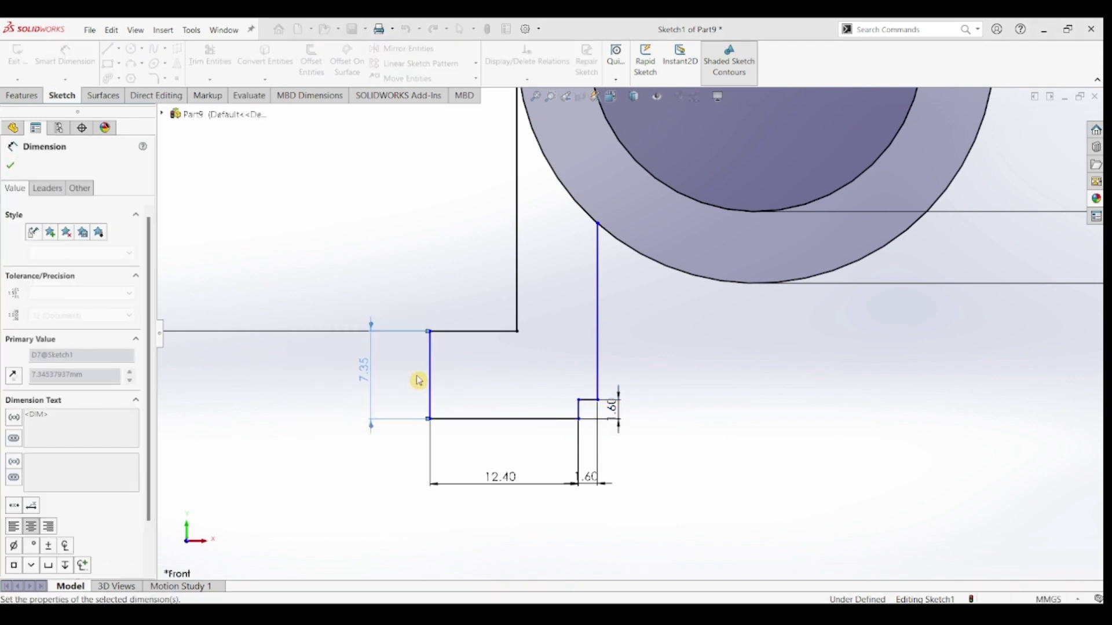
pyautogui.click(648, 353)
pyautogui.scroll(2, 647, 319)
pyautogui.scroll(1, 647, 318)
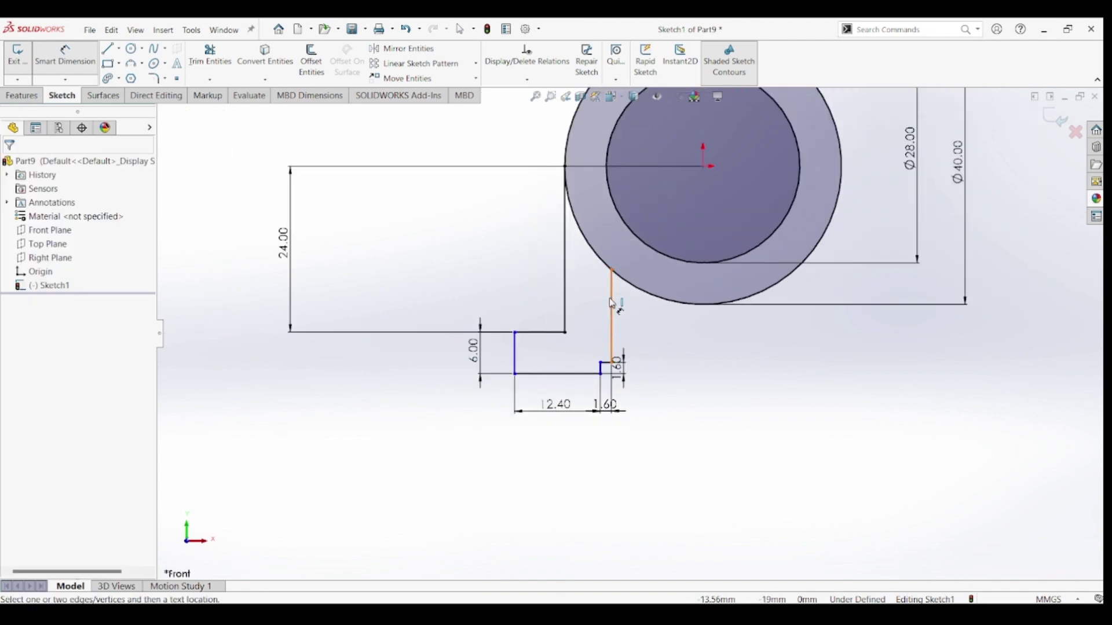
# Add a tangent relation between the vertical line below the bore and the circle.
pyautogui.press('Escape')
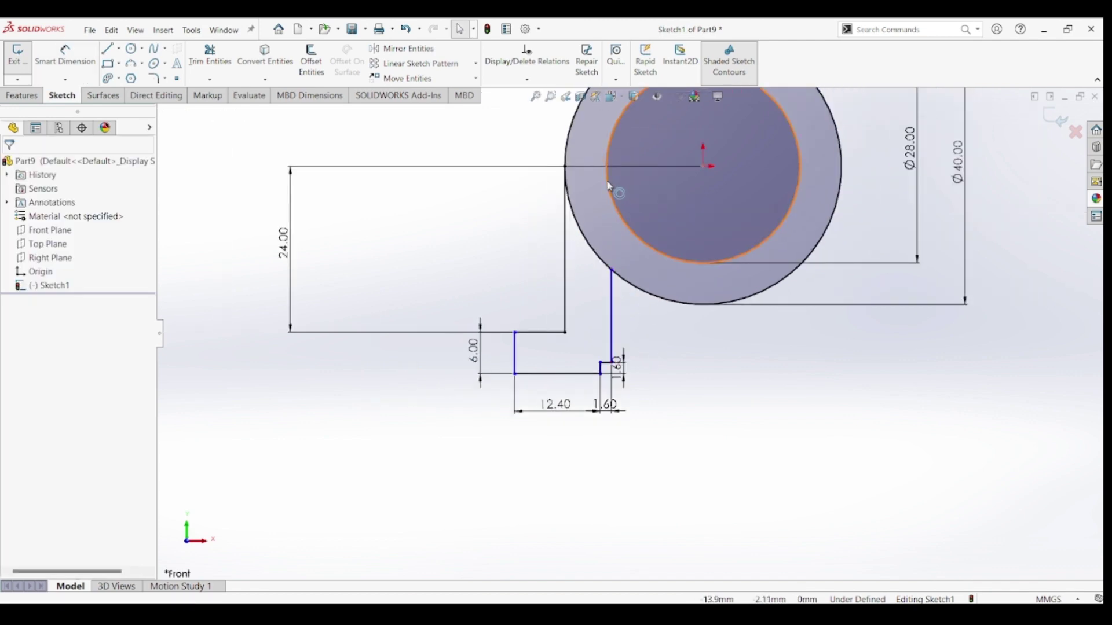
pyautogui.click(608, 186)
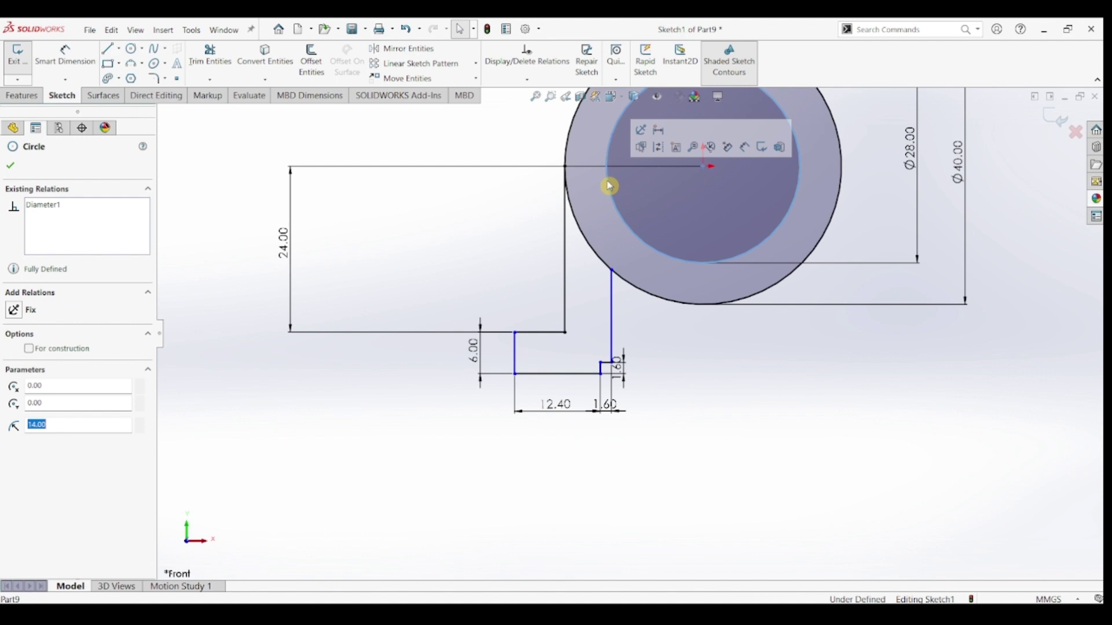
pyautogui.click(613, 313)
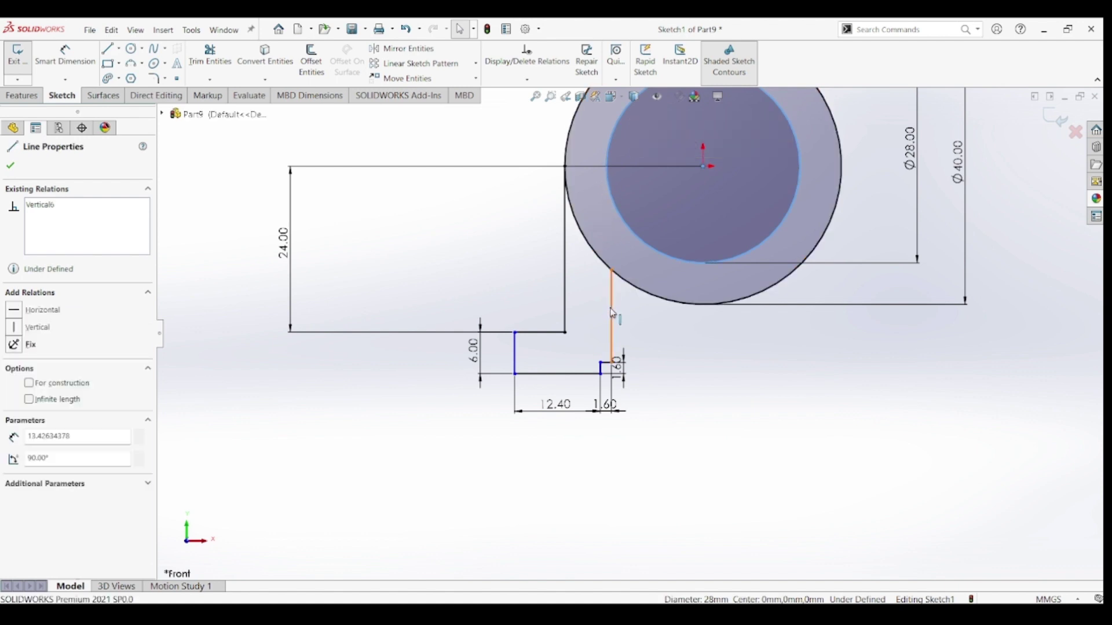
pyautogui.keyDown('ctrl'); pyautogui.click(615, 271); pyautogui.keyUp('ctrl')
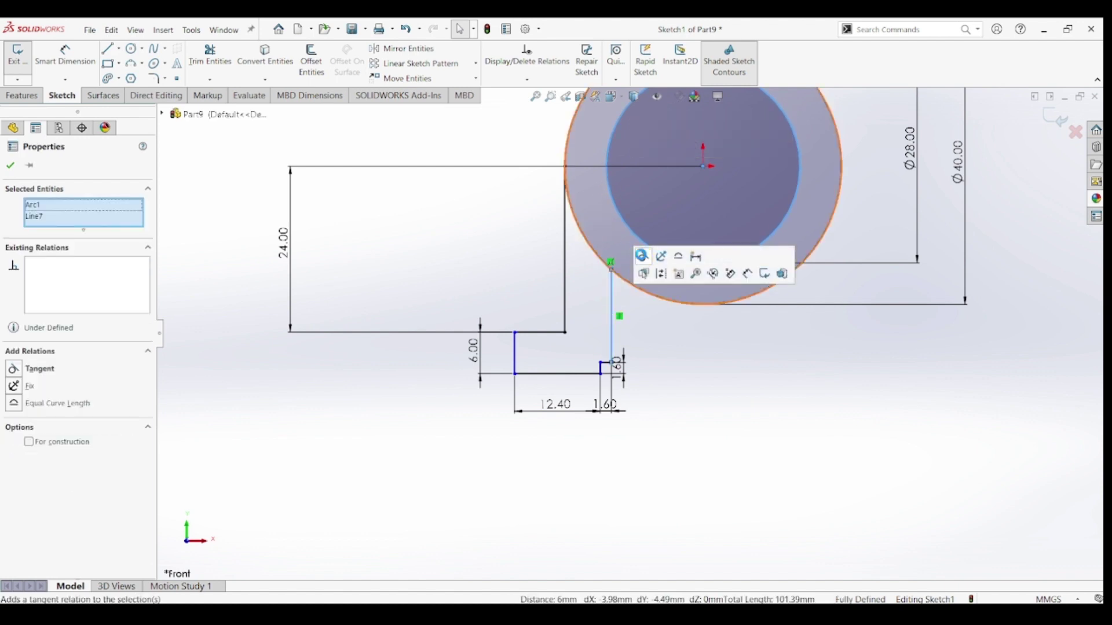
pyautogui.click(643, 257)
pyautogui.click(644, 367)
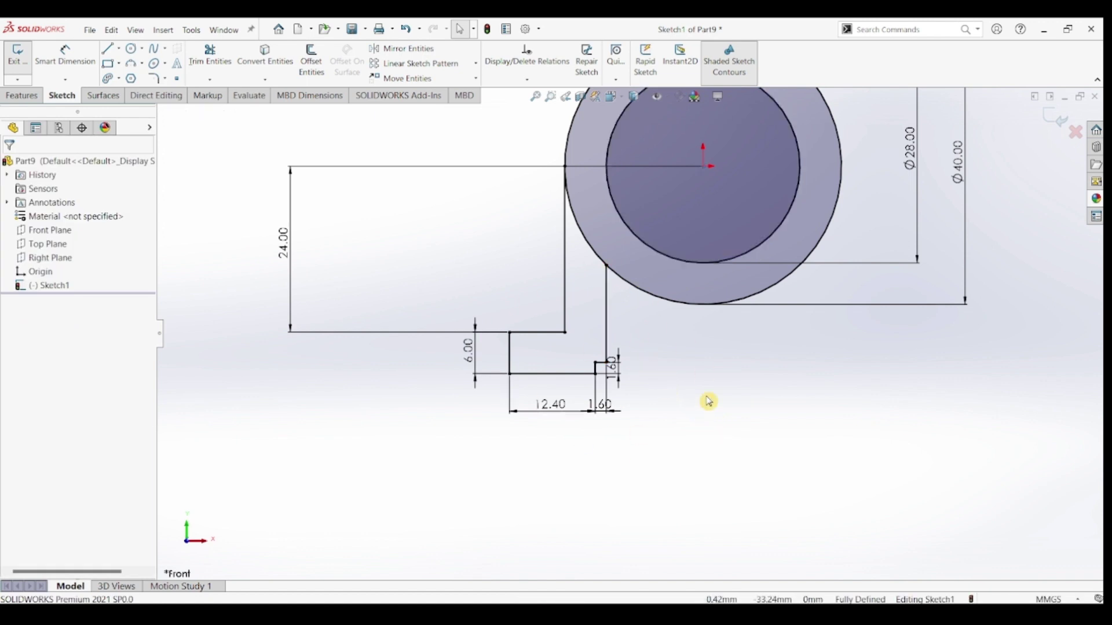
pyautogui.scroll(3, 647, 372)
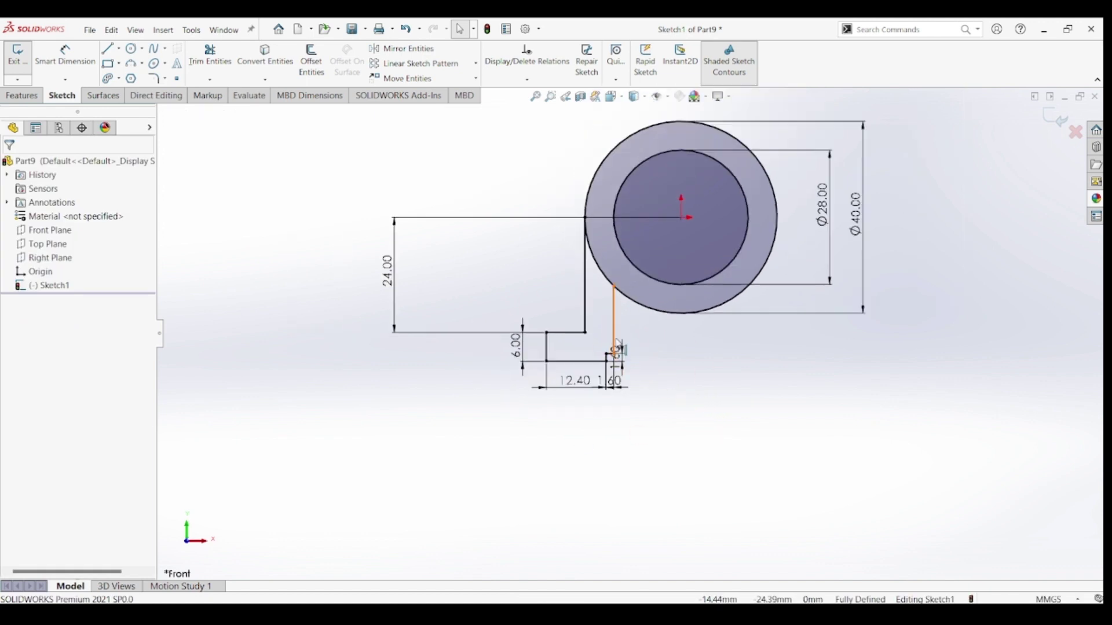
# Draw a vertical centerline straight down from the bore centre.
pyautogui.click(120, 51)
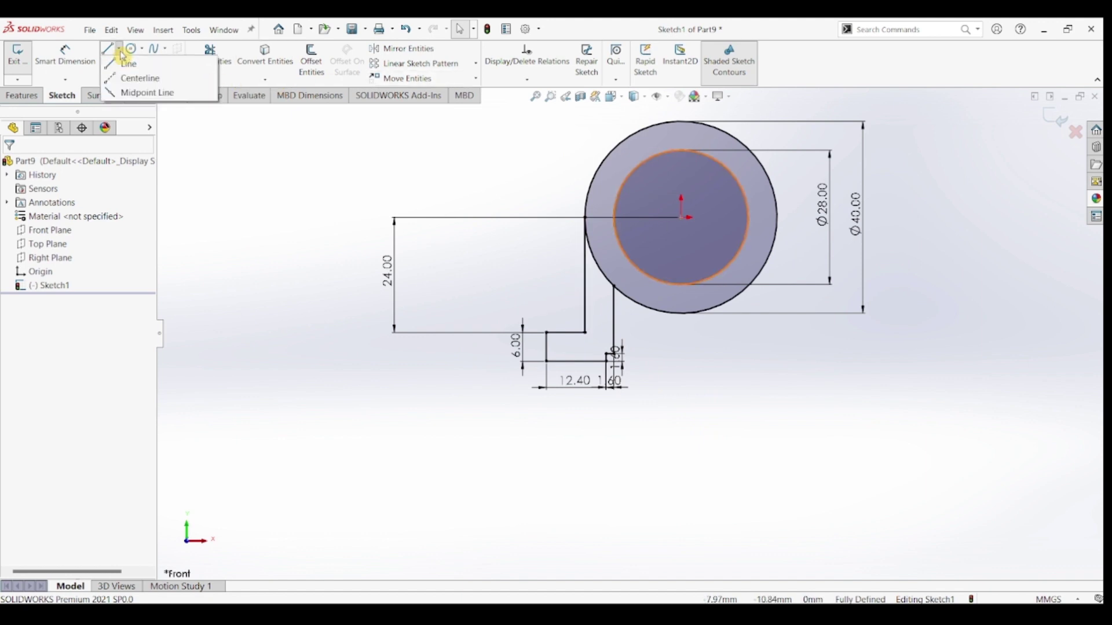
pyautogui.click(139, 79)
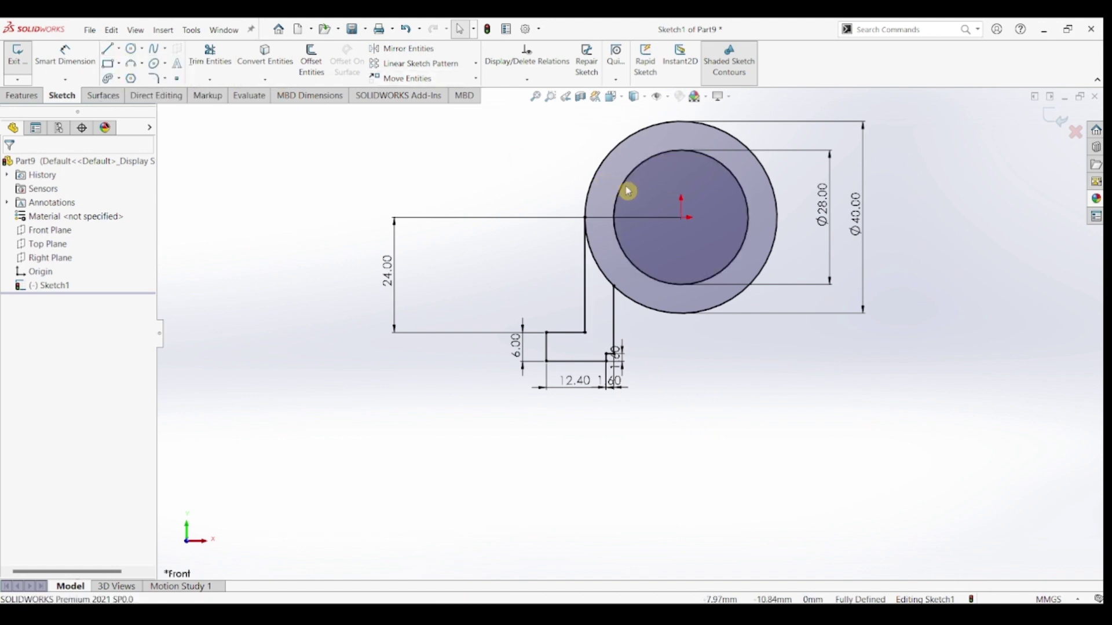
pyautogui.click(682, 218)
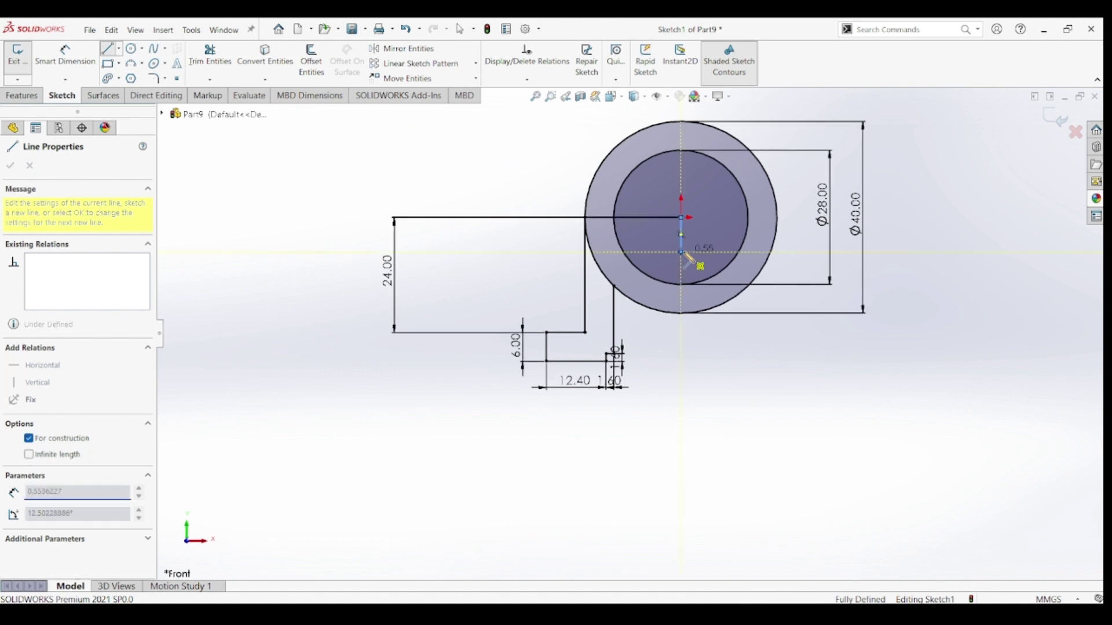
pyautogui.click(686, 255)
pyautogui.press('Escape')
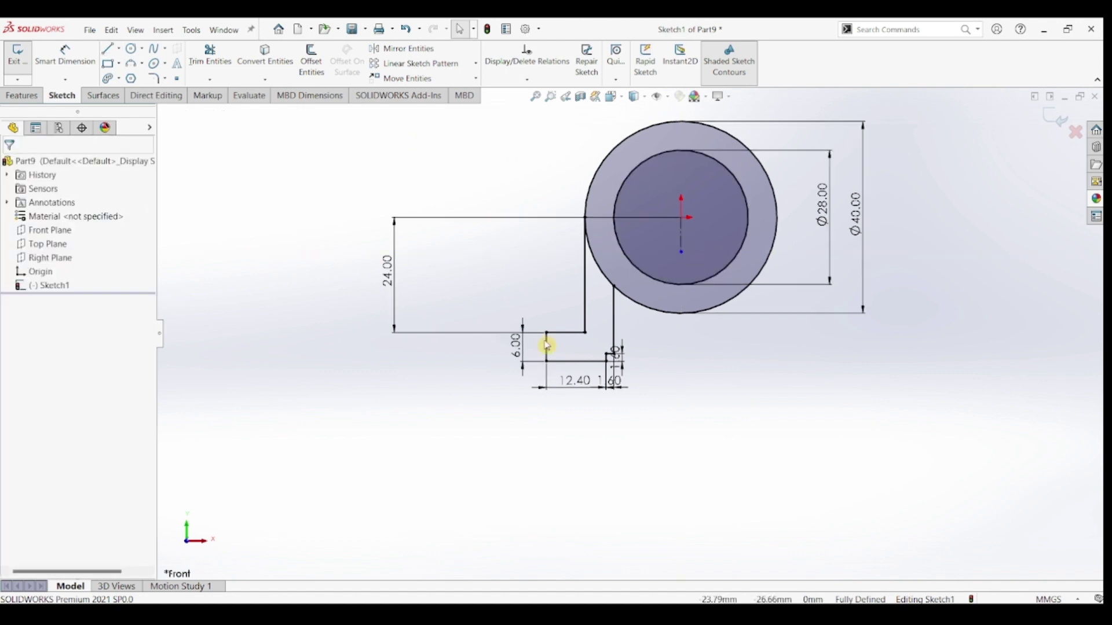
# Mirror the left leg and foot lines across the centerline to the right side.
pyautogui.moveTo(496, 415); pyautogui.dragTo(627, 319)
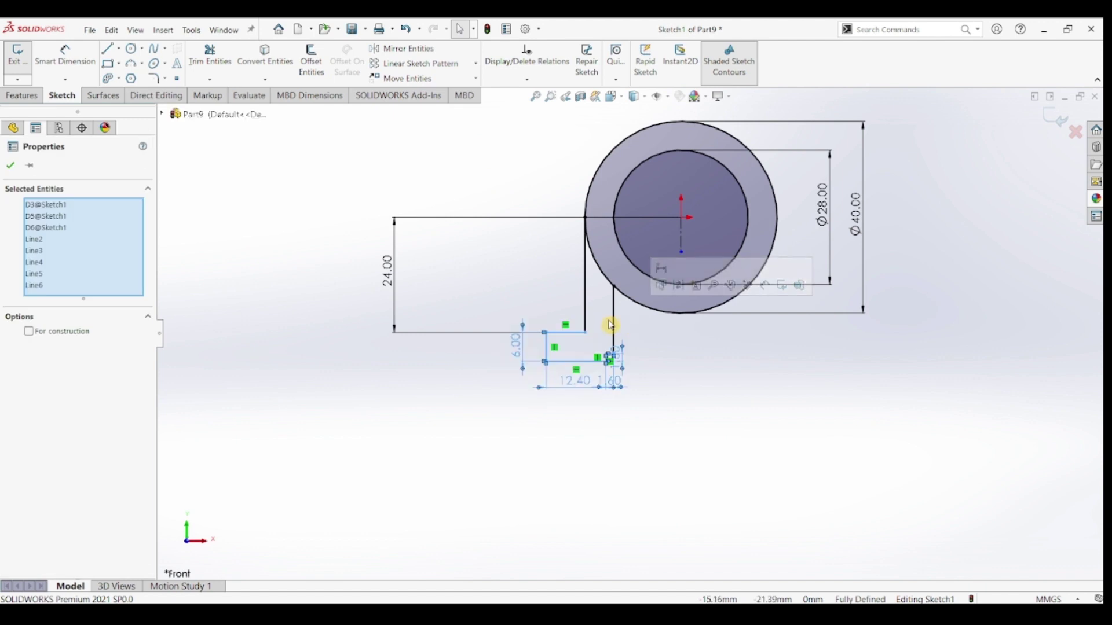
pyautogui.click(584, 310)
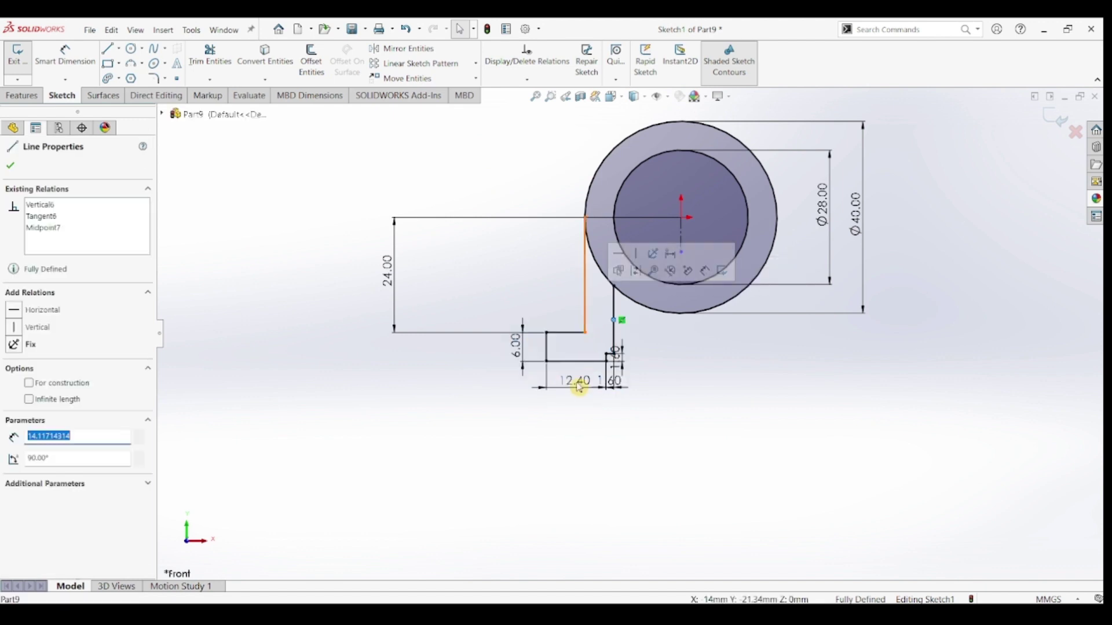
pyautogui.click(536, 416)
pyautogui.moveTo(514, 408); pyautogui.dragTo(644, 315)
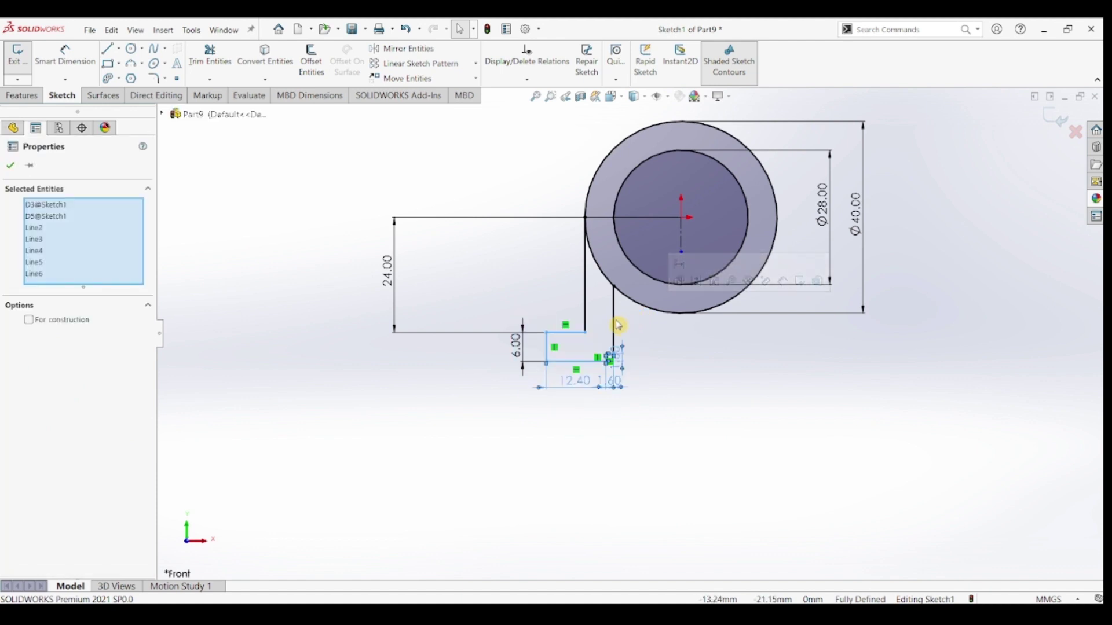
pyautogui.keyDown('ctrl'); pyautogui.click(613, 315); pyautogui.keyUp('ctrl')
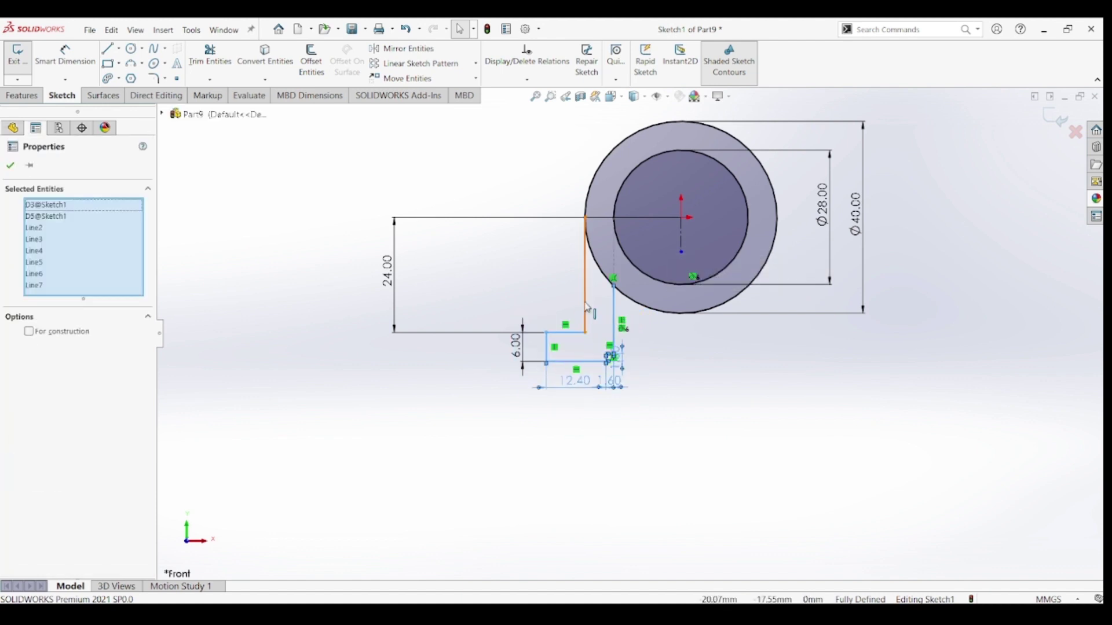
pyautogui.keyDown('ctrl'); pyautogui.click(585, 307); pyautogui.keyUp('ctrl')
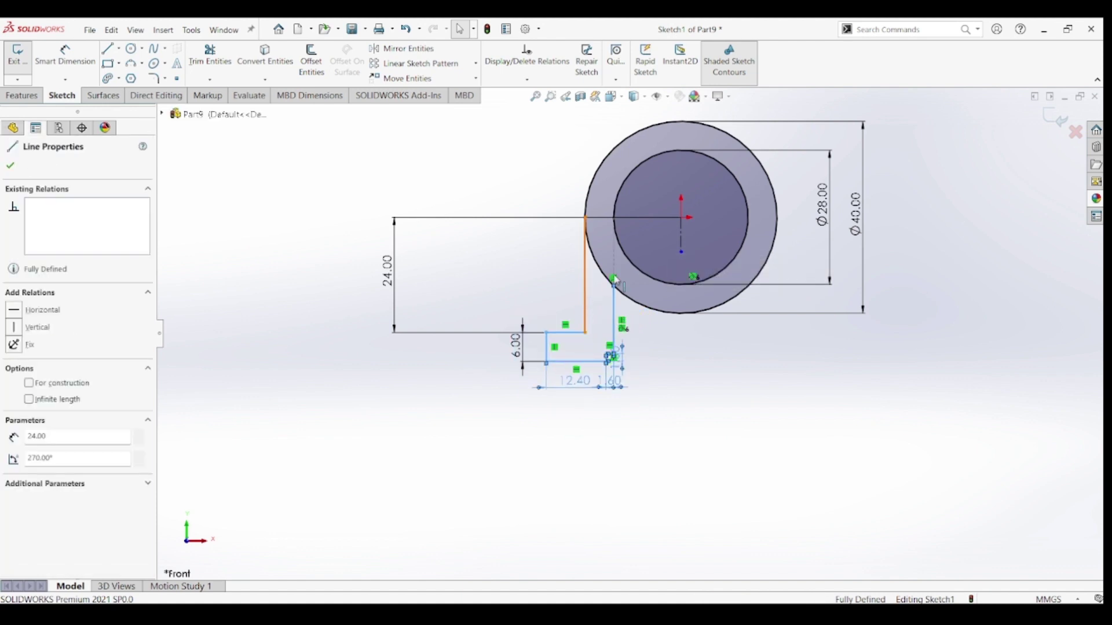
pyautogui.keyDown('ctrl'); pyautogui.click(681, 238); pyautogui.keyUp('ctrl')
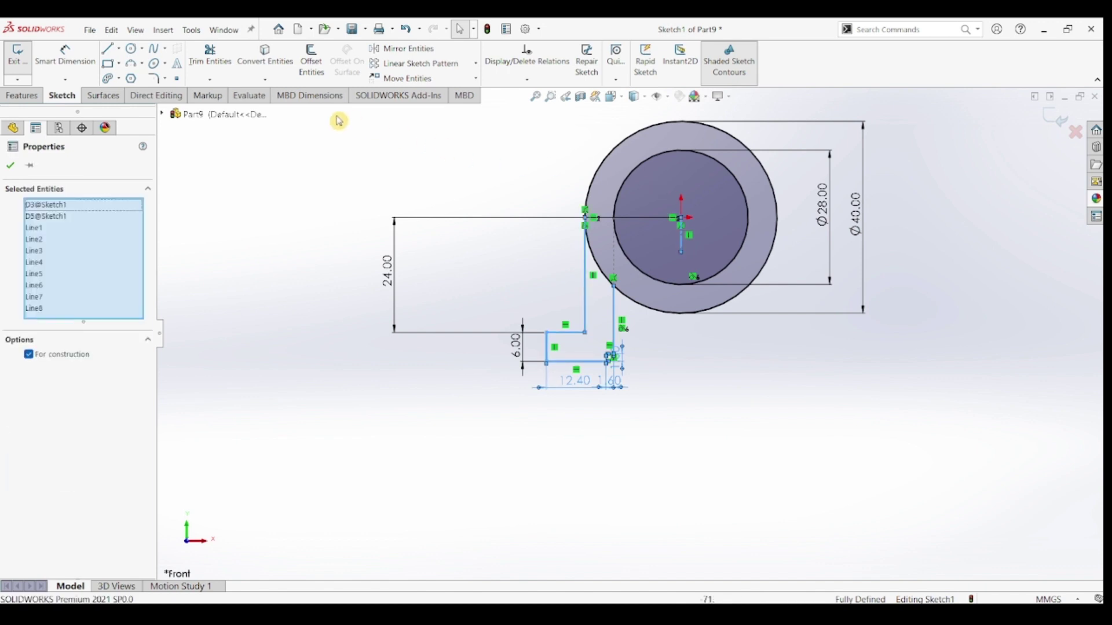
pyautogui.click(405, 48)
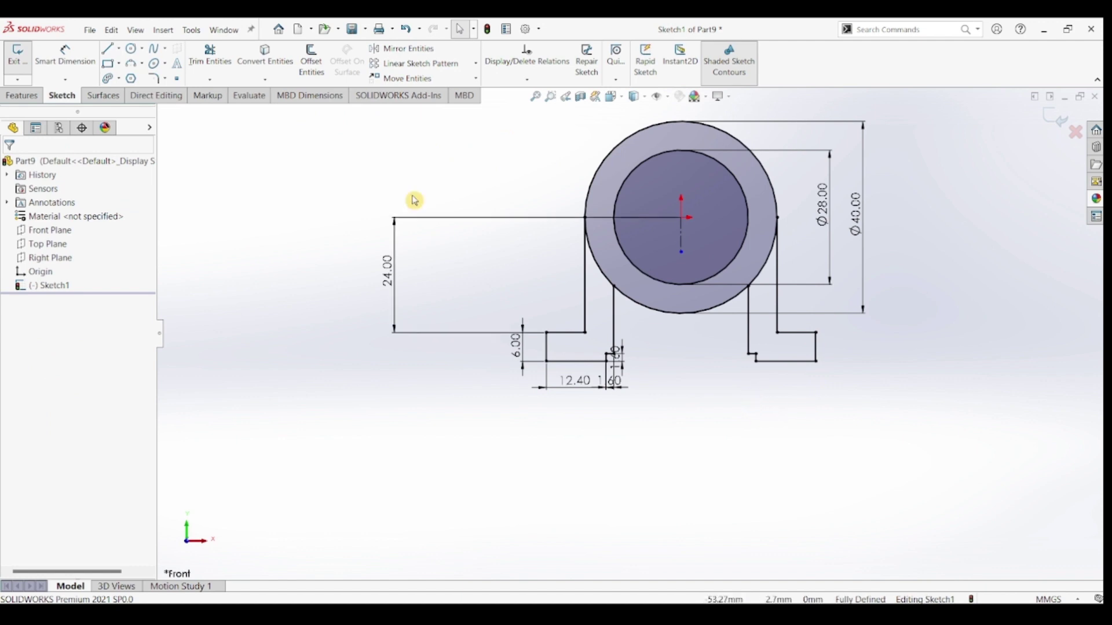
# Trim away the outer circle arcs between the leg lines on both sides.
pyautogui.click(213, 58)
pyautogui.click(597, 293)
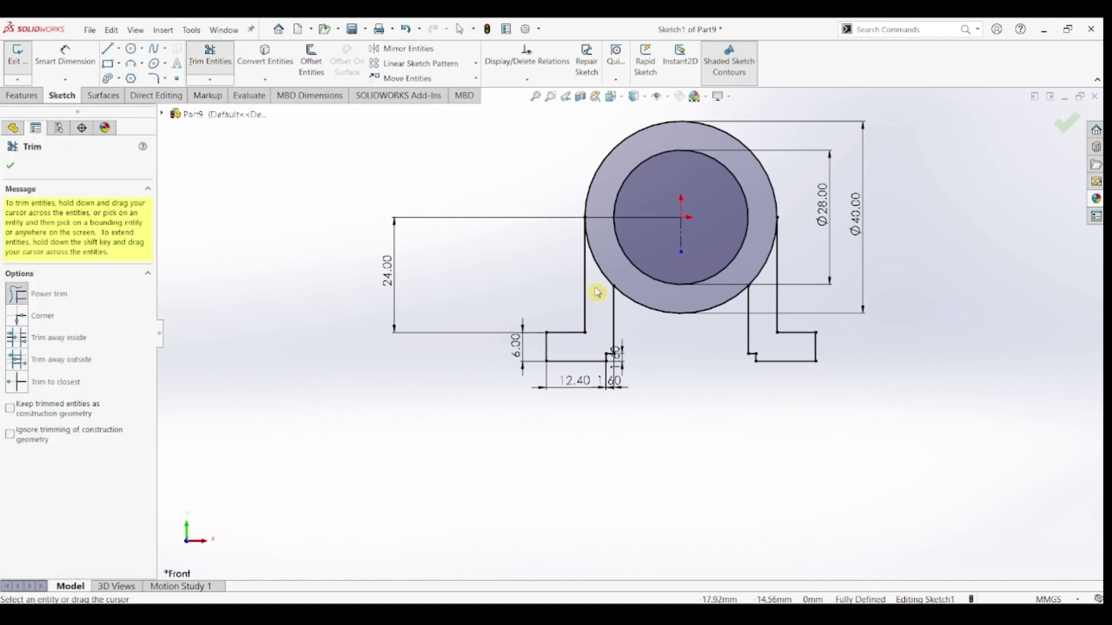
pyautogui.moveTo(599, 291); pyautogui.dragTo(688, 286)
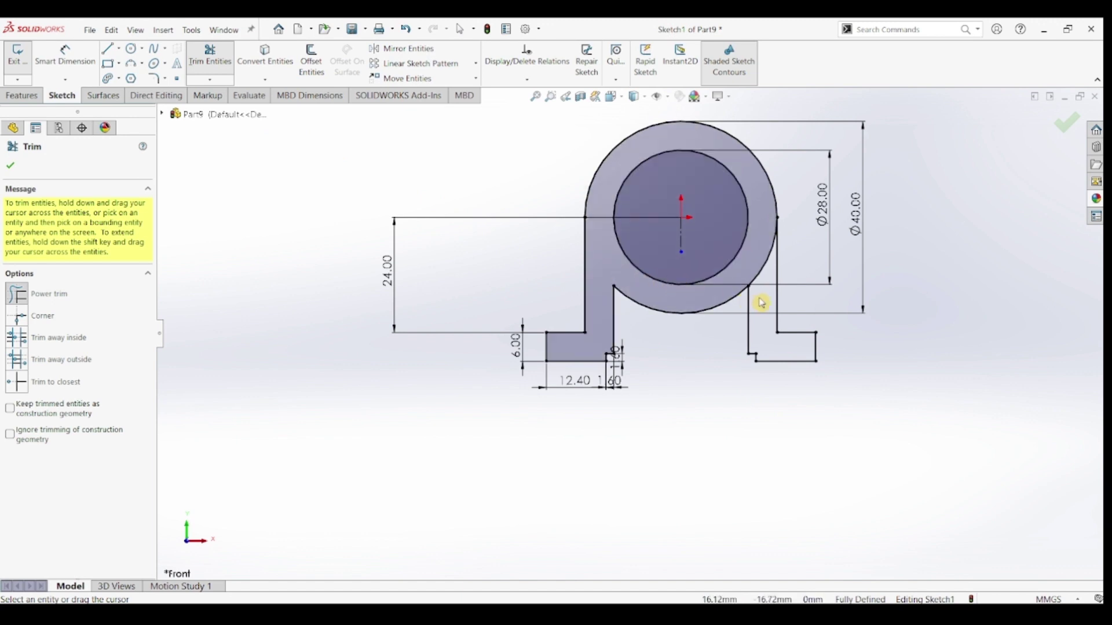
pyautogui.moveTo(763, 291); pyautogui.dragTo(769, 265)
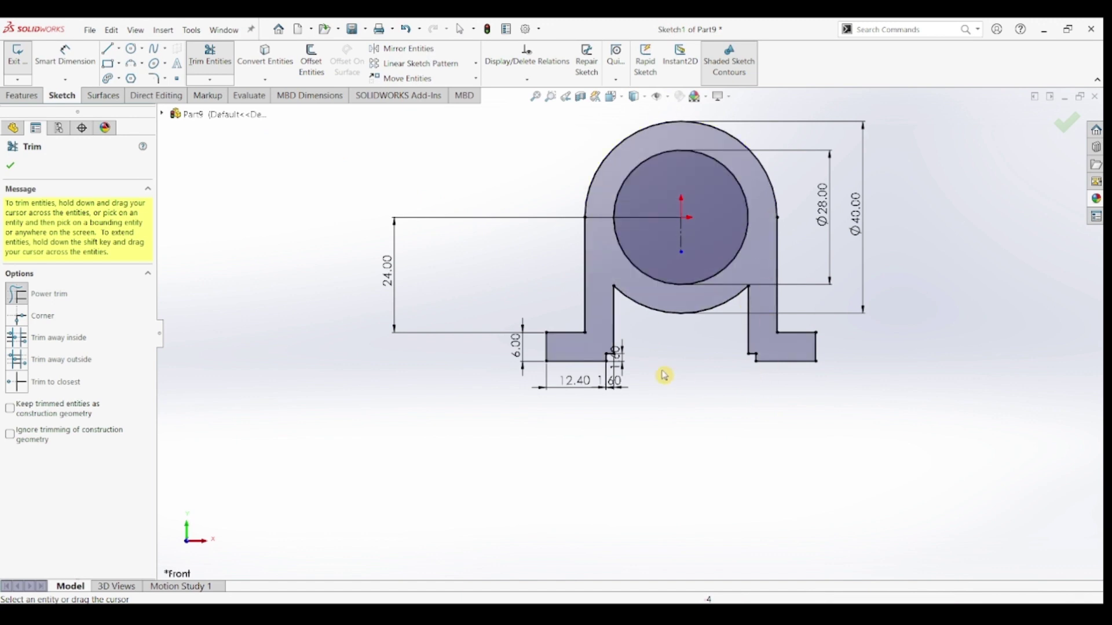
pyautogui.scroll(2, 704, 232)
pyautogui.scroll(-2, 713, 191)
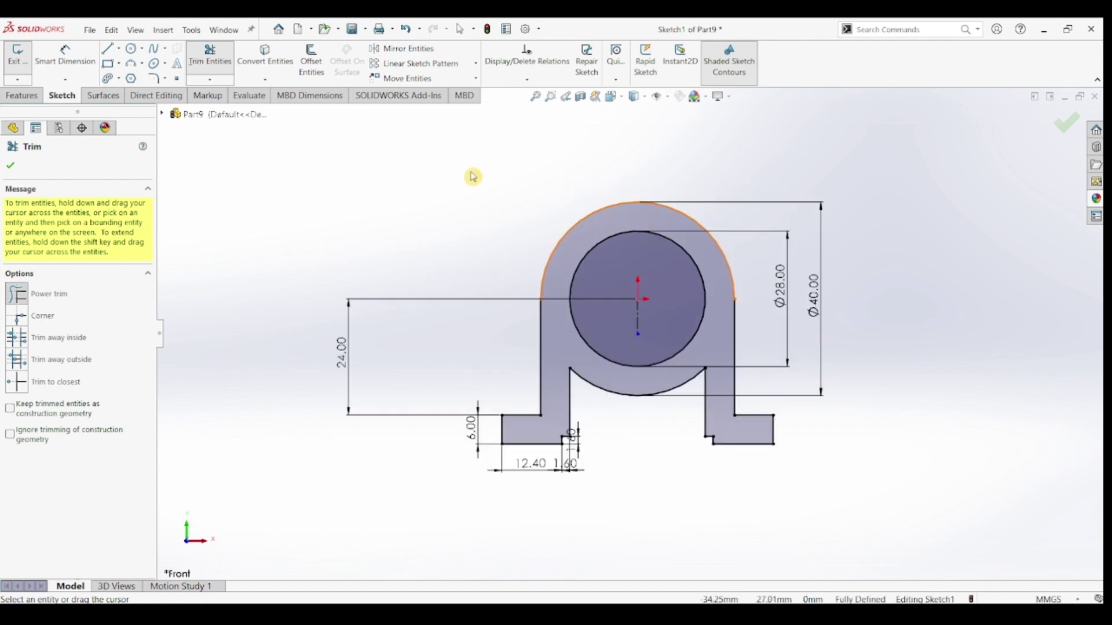
pyautogui.press('Escape')
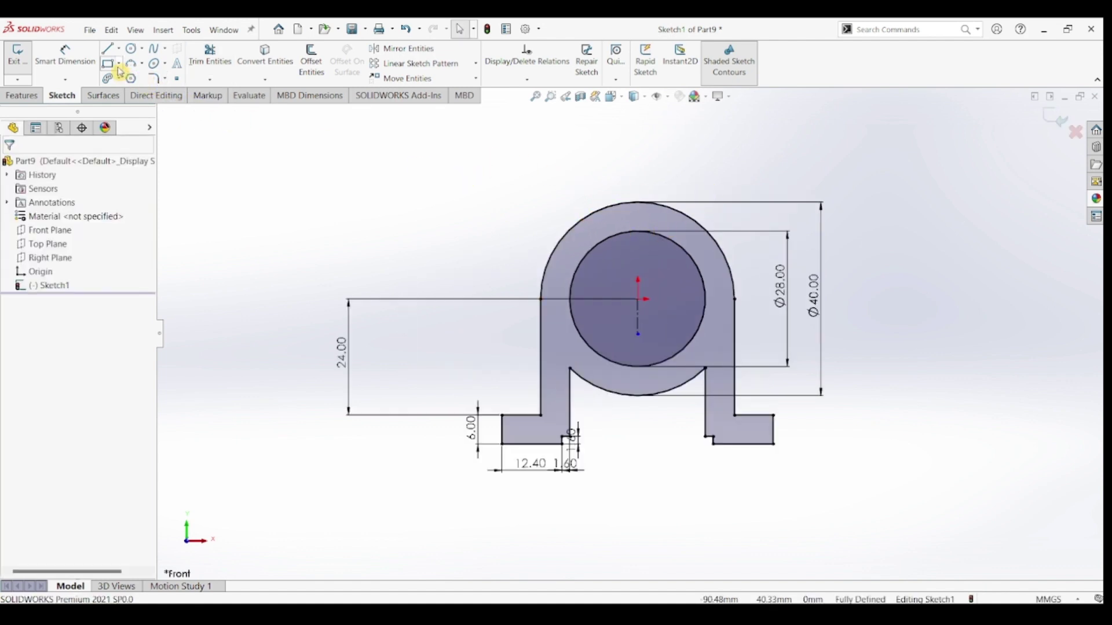
# Draw a corner rectangle on top of the ring.
pyautogui.press('r')
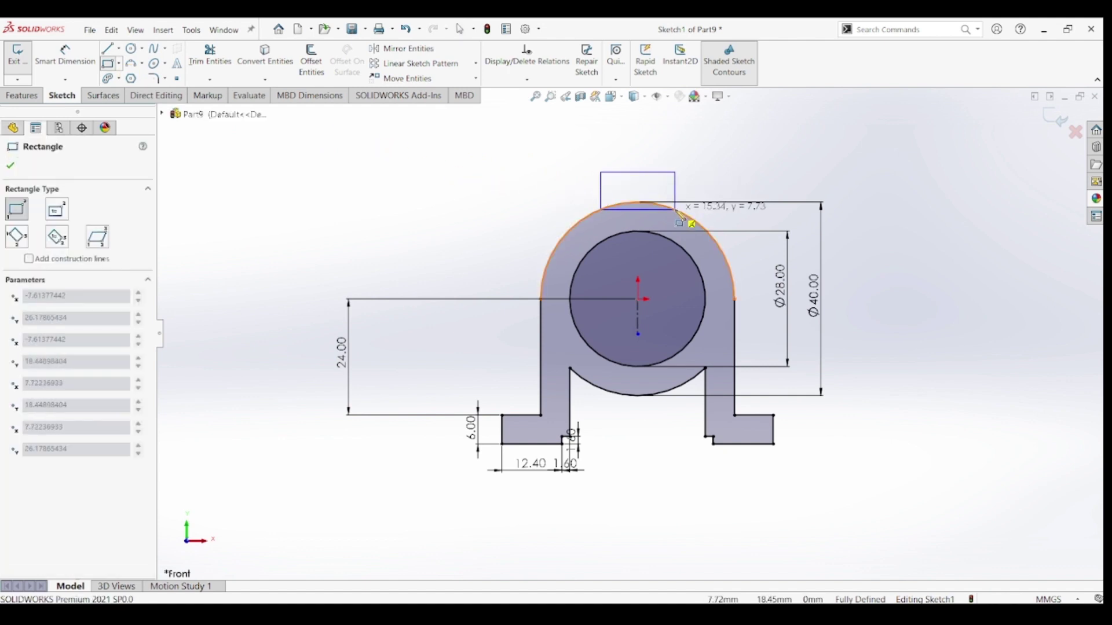
pyautogui.click(679, 213)
pyautogui.press('Escape')
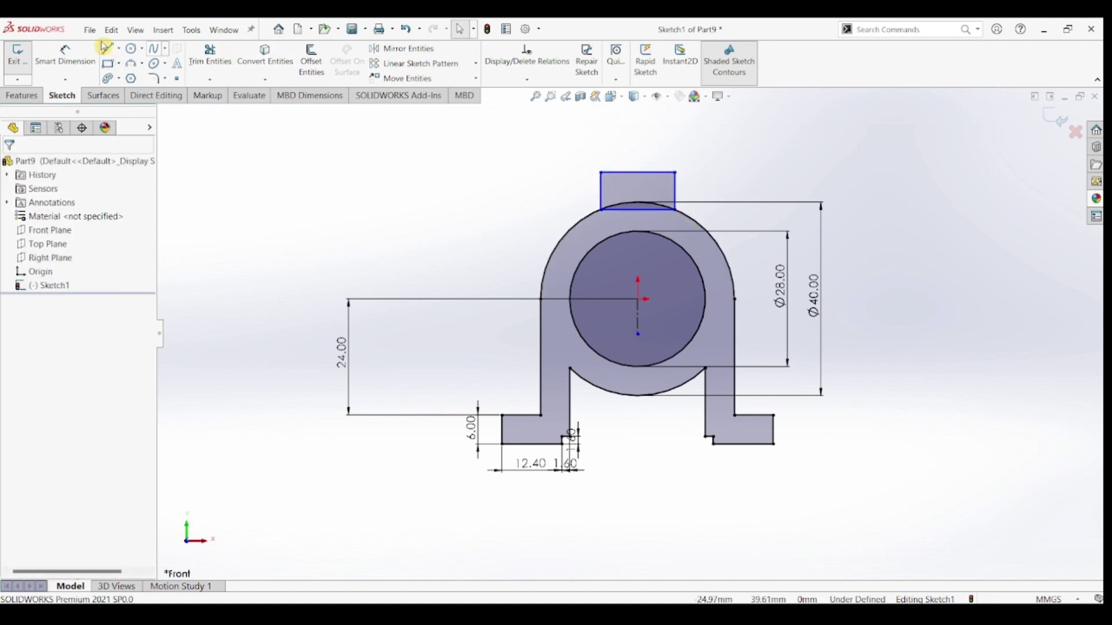
# Dimension the rectangle 14 mm wide and 7.20 mm tall.
pyautogui.click(66, 53)
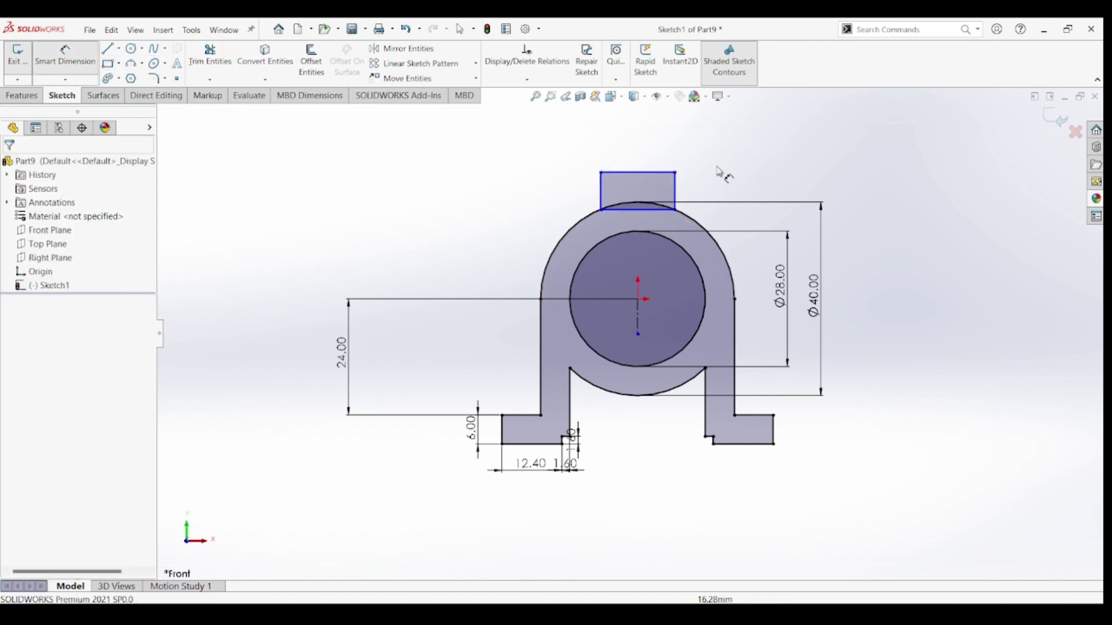
pyautogui.click(639, 172)
pyautogui.click(638, 171)
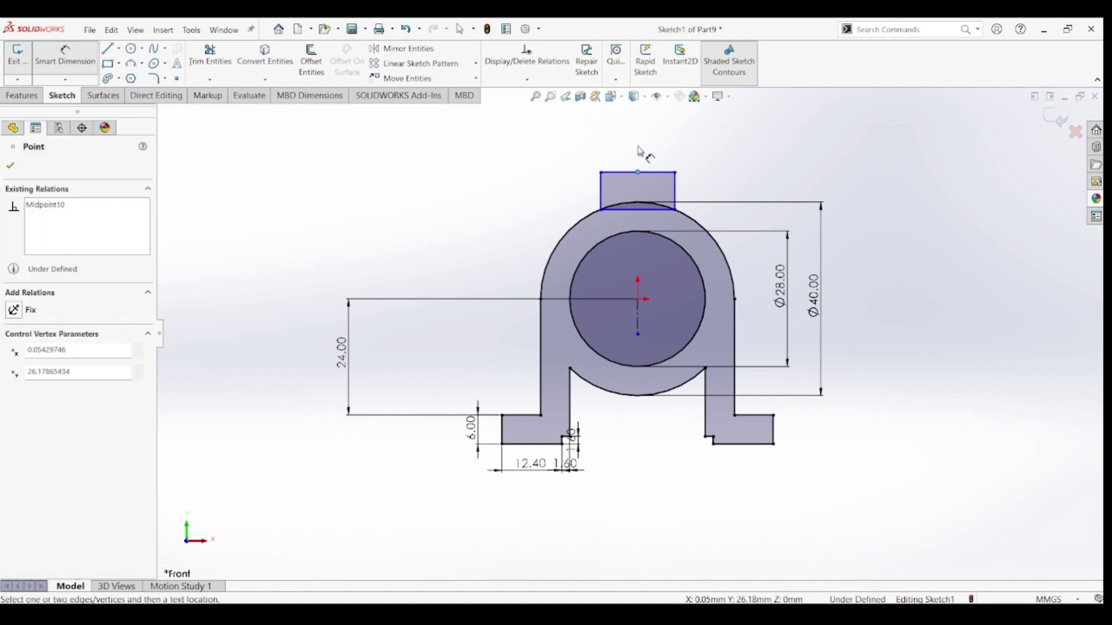
pyautogui.press('Escape')
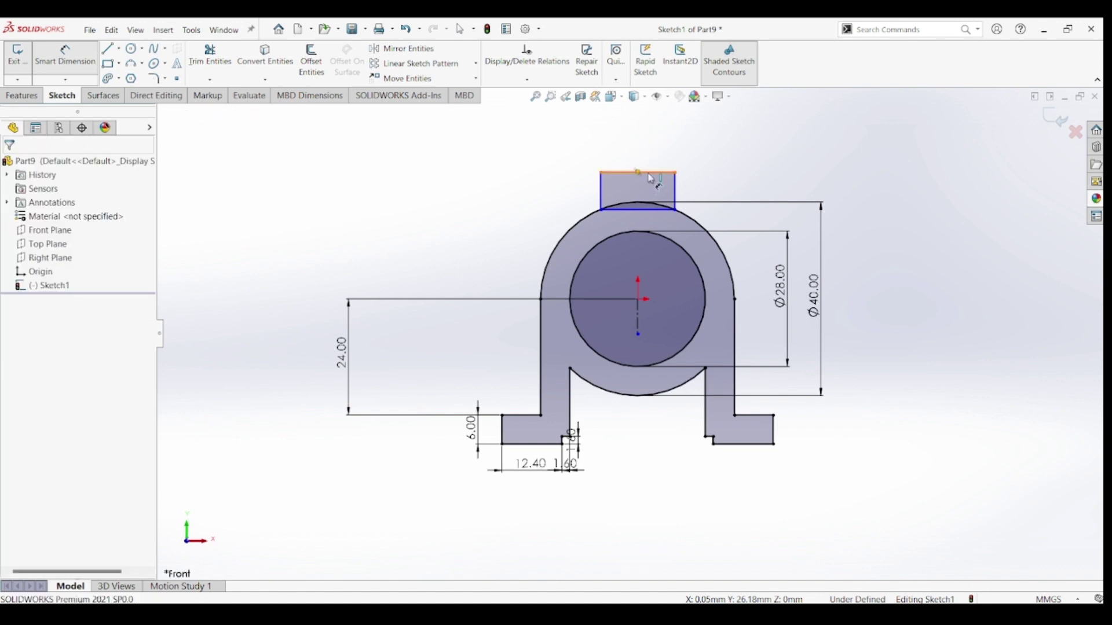
pyautogui.click(650, 173)
pyautogui.click(646, 149)
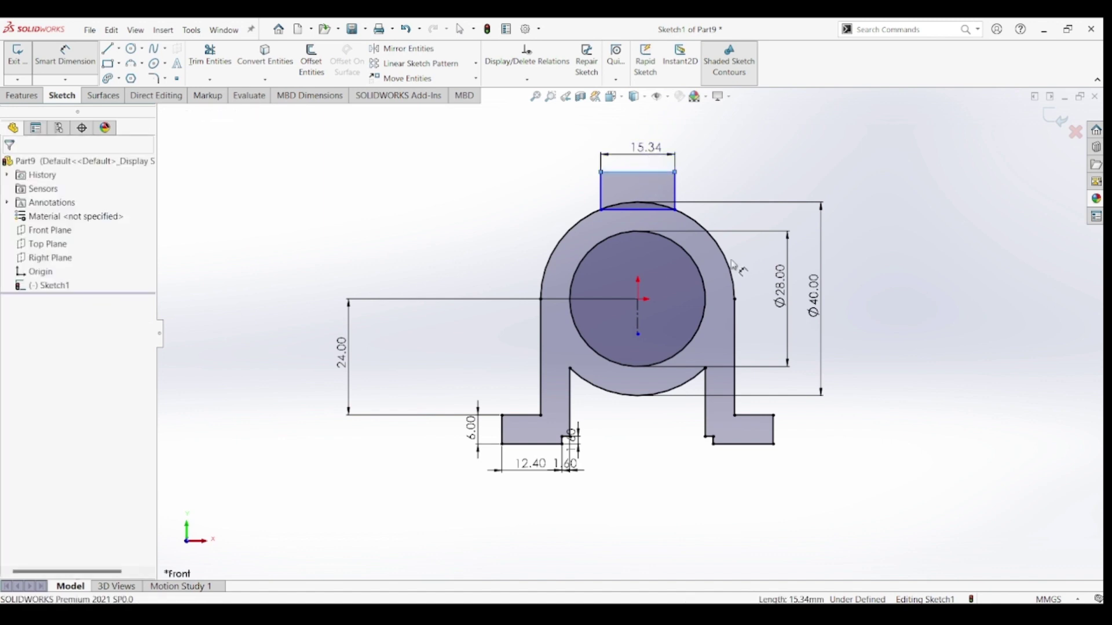
pyautogui.write('14')
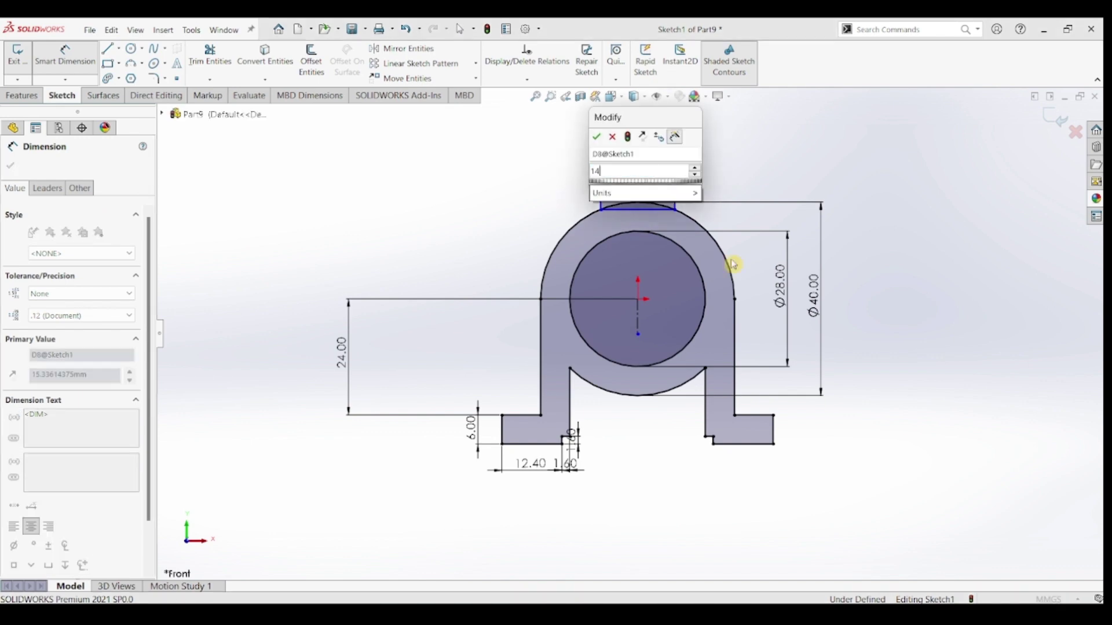
pyautogui.press('Return')
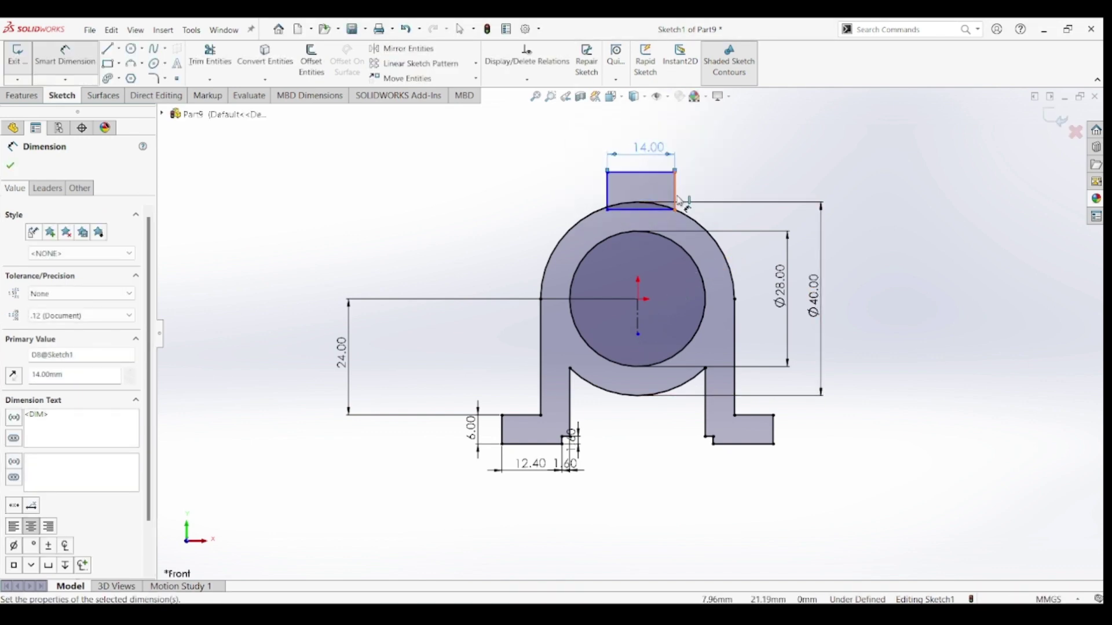
pyautogui.click(709, 195)
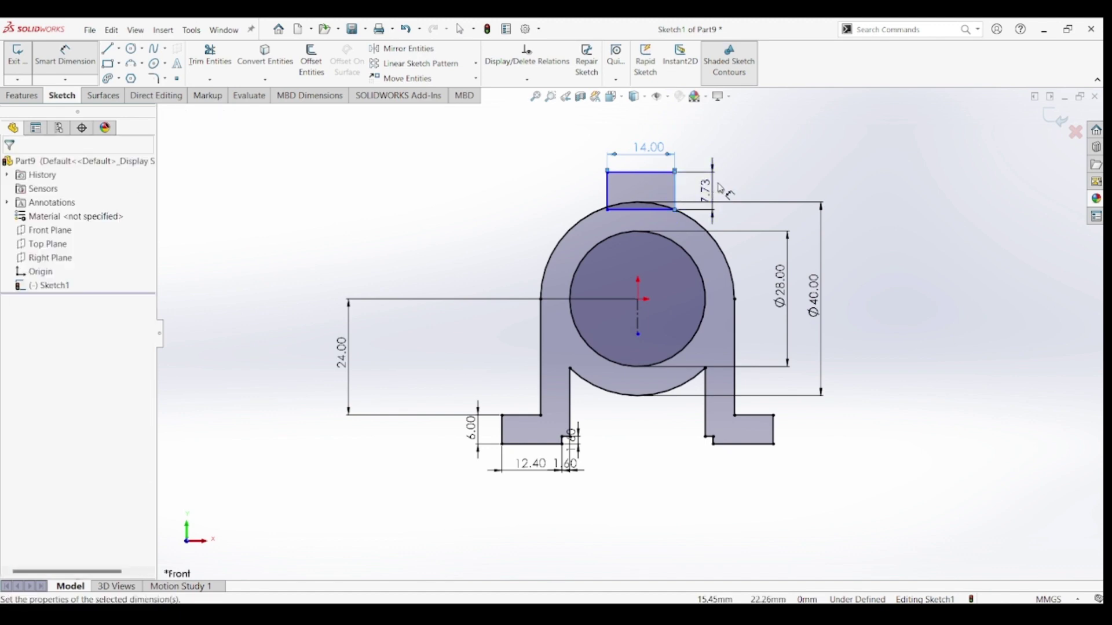
pyautogui.click(721, 189)
pyautogui.write('7.2')
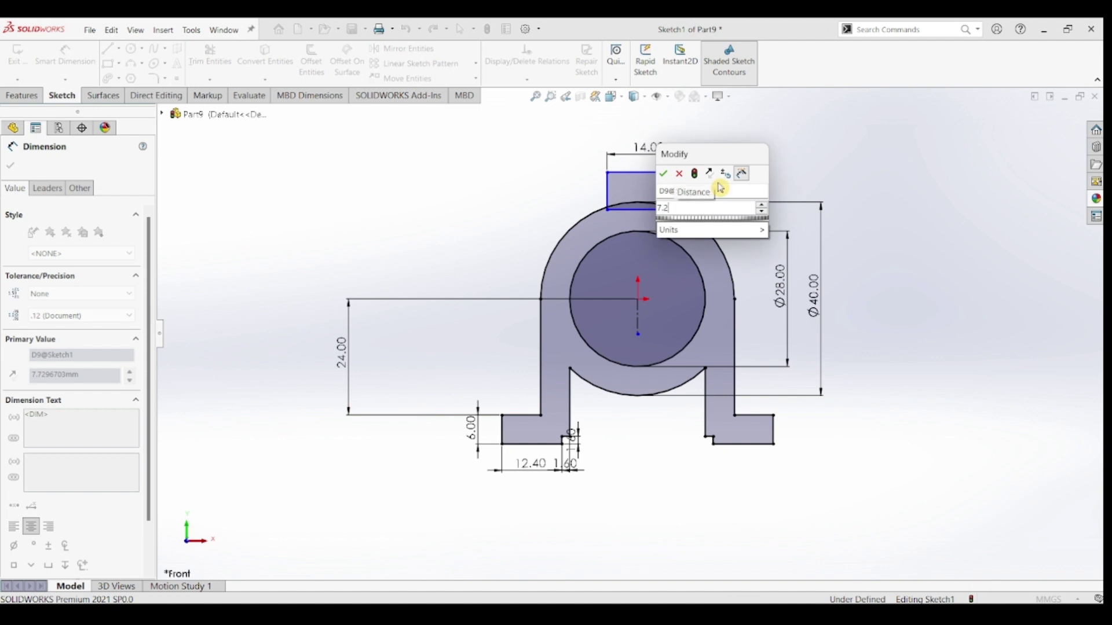
pyautogui.press('Return')
pyautogui.press('Escape')
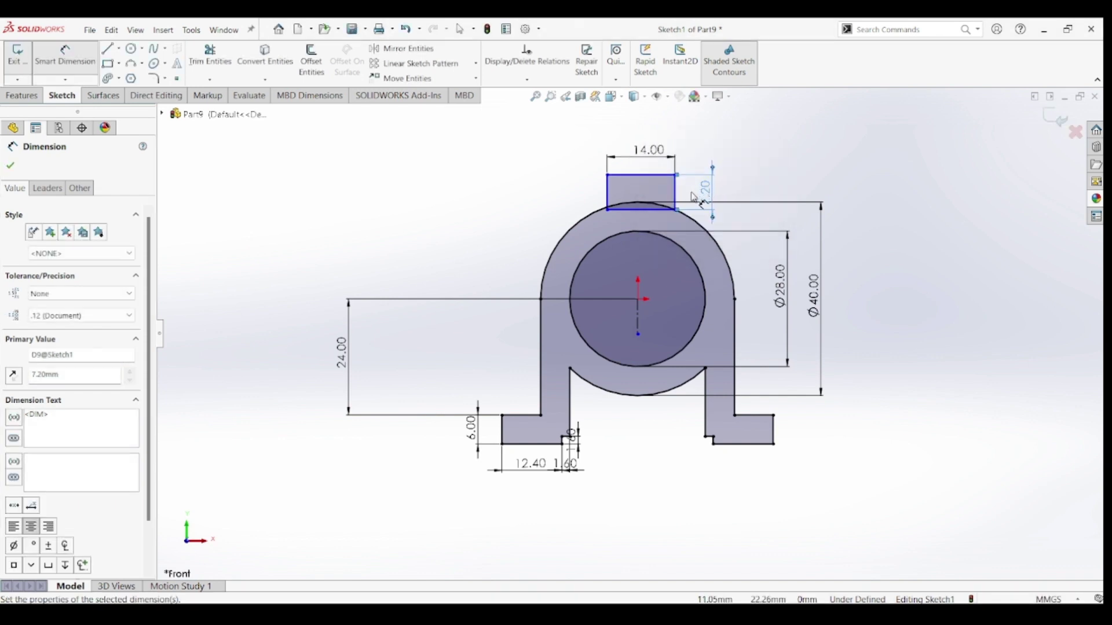
# Make the rectangle's left and right sides symmetric about the vertical centerline.
pyautogui.click(607, 194)
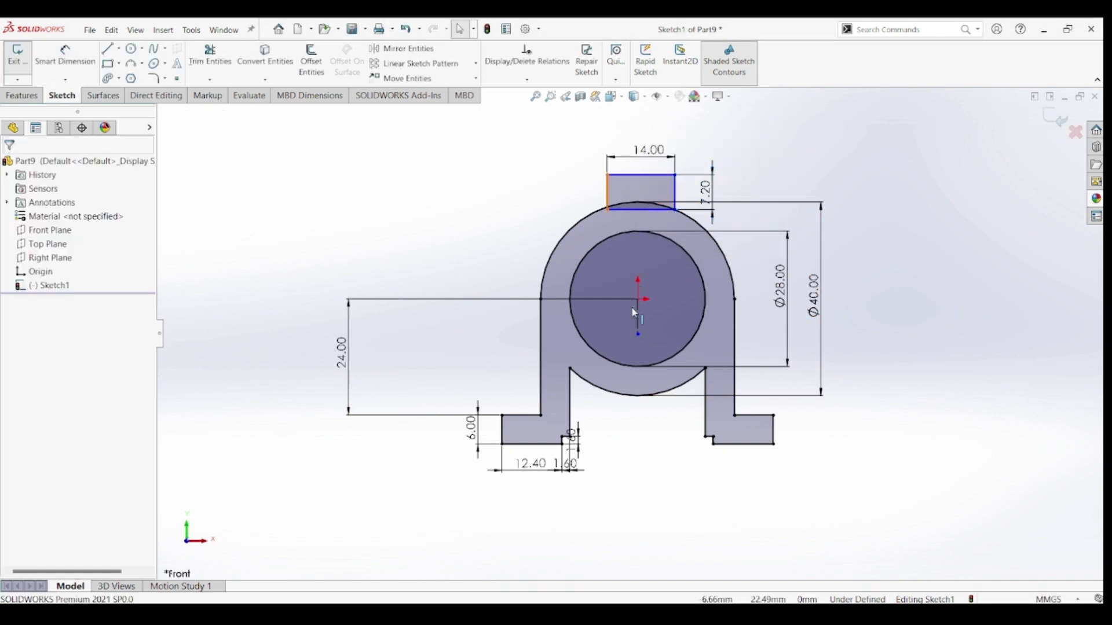
pyautogui.keyDown('ctrl'); pyautogui.click(676, 196); pyautogui.keyUp('ctrl')
pyautogui.keyDown('ctrl'); pyautogui.click(677, 195); pyautogui.keyUp('ctrl')
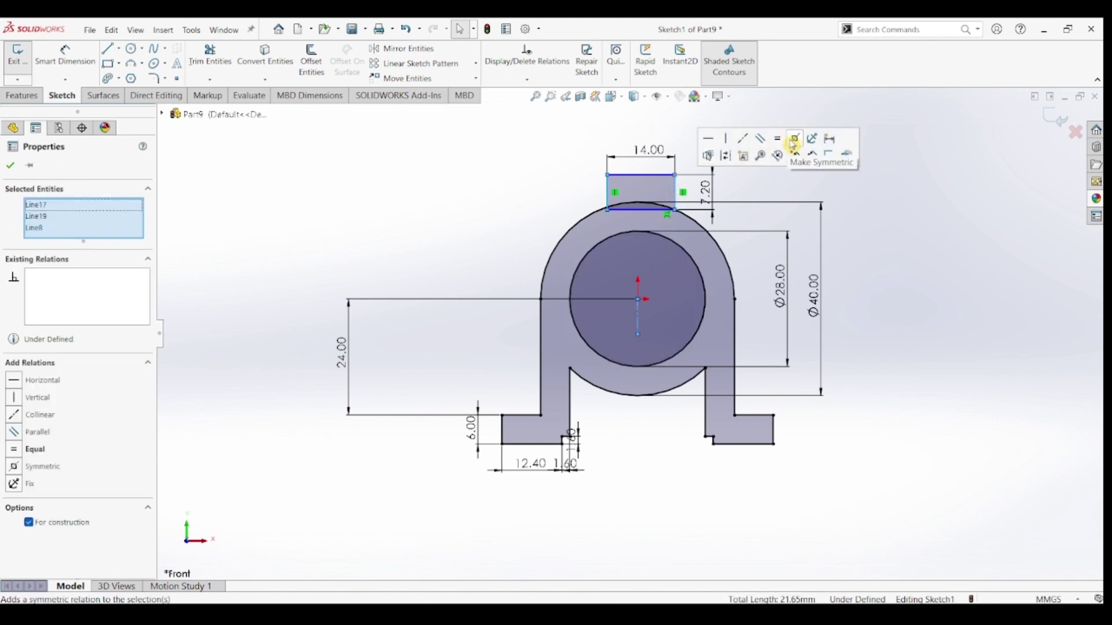
pyautogui.click(795, 138)
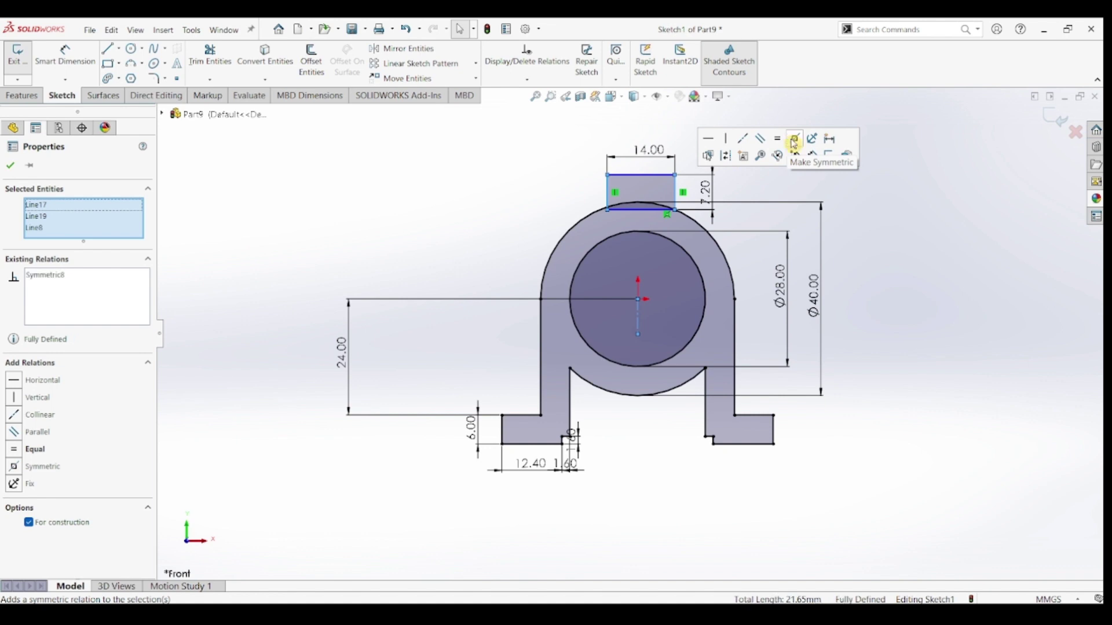
pyautogui.click(869, 226)
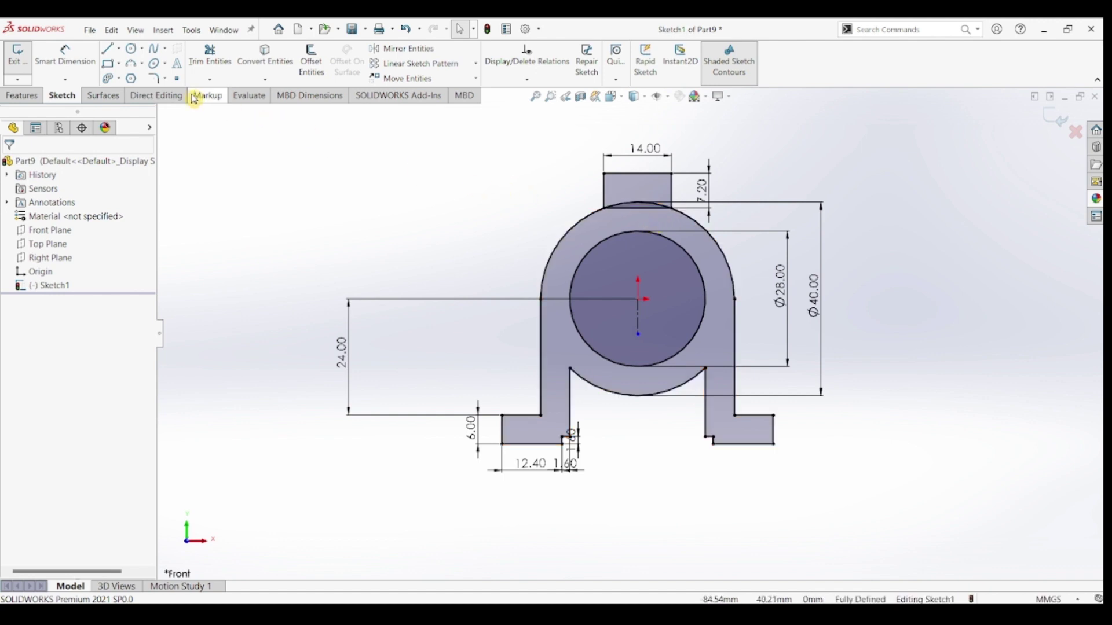
# Trim away the ring arc inside the top rectangle so the tab joins the ring outline.
pyautogui.click(212, 69)
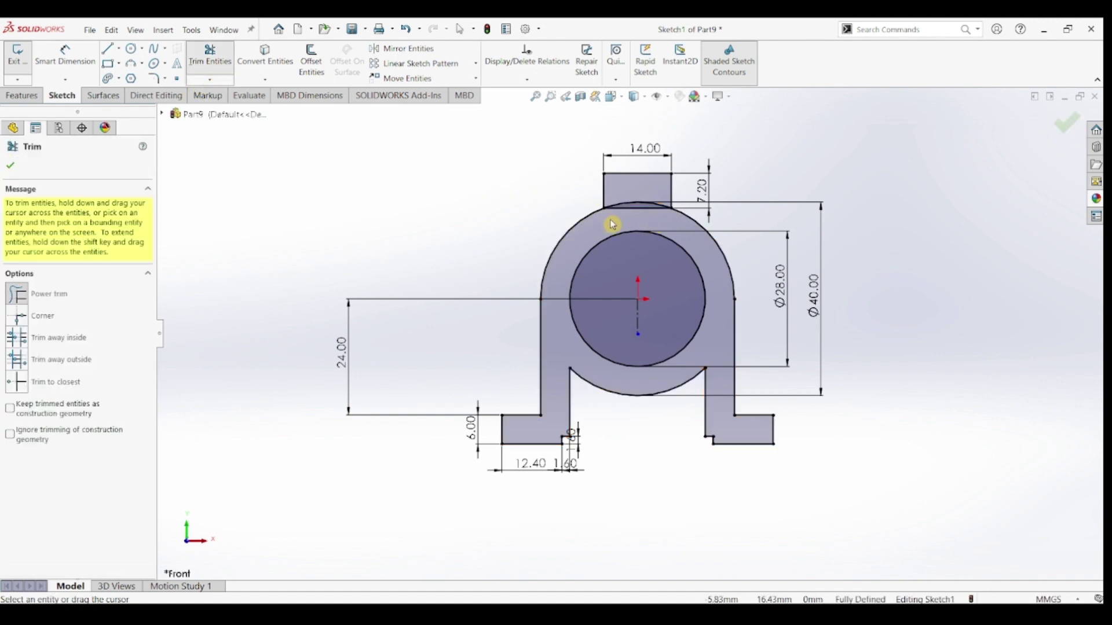
pyautogui.moveTo(614, 225); pyautogui.dragTo(615, 199)
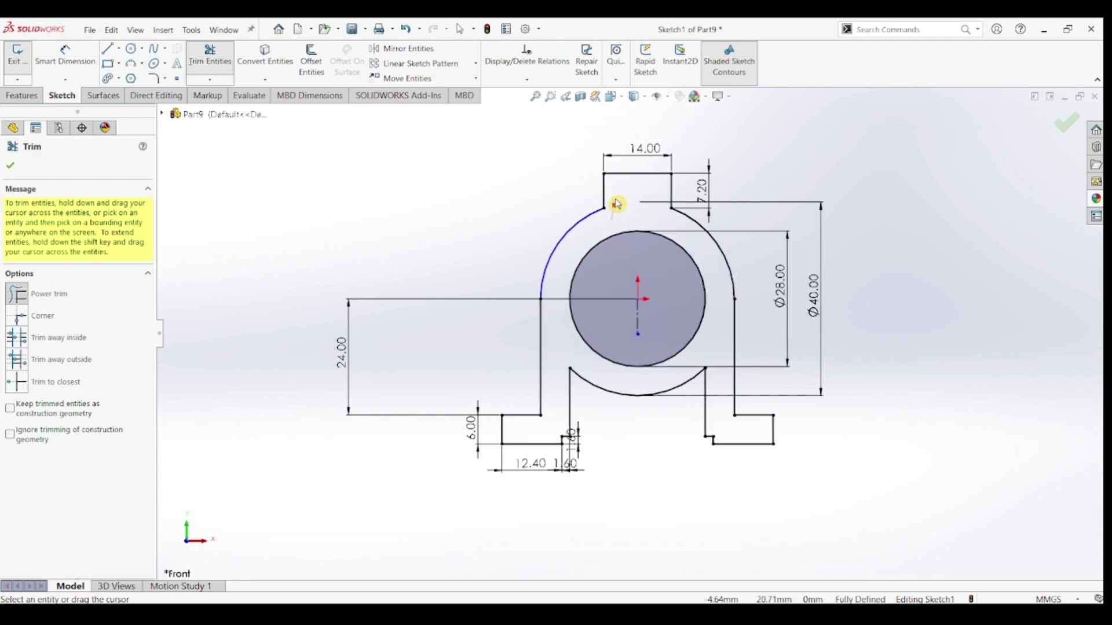
pyautogui.press('Escape')
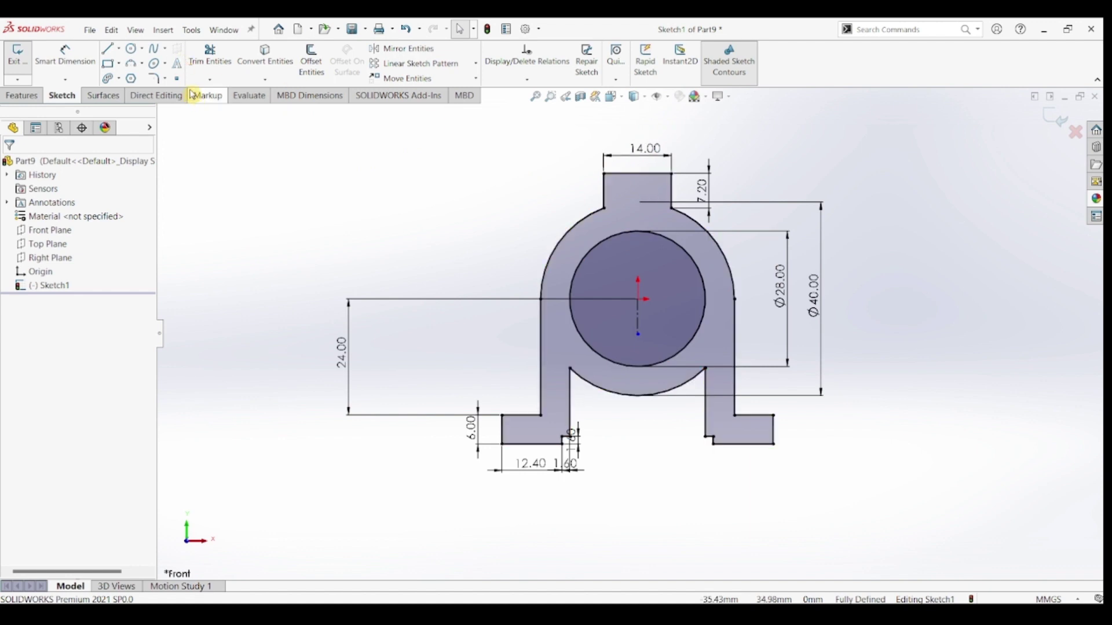
# Draw a narrow rectangle from the tab's top edge down into the bore.
pyautogui.press('r')
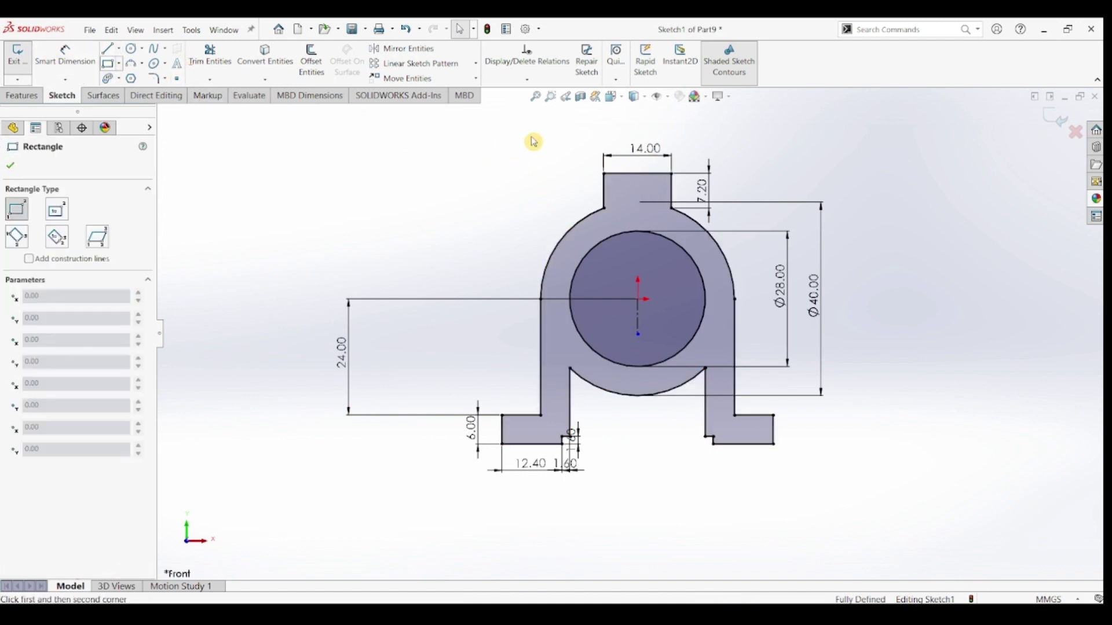
pyautogui.click(630, 174)
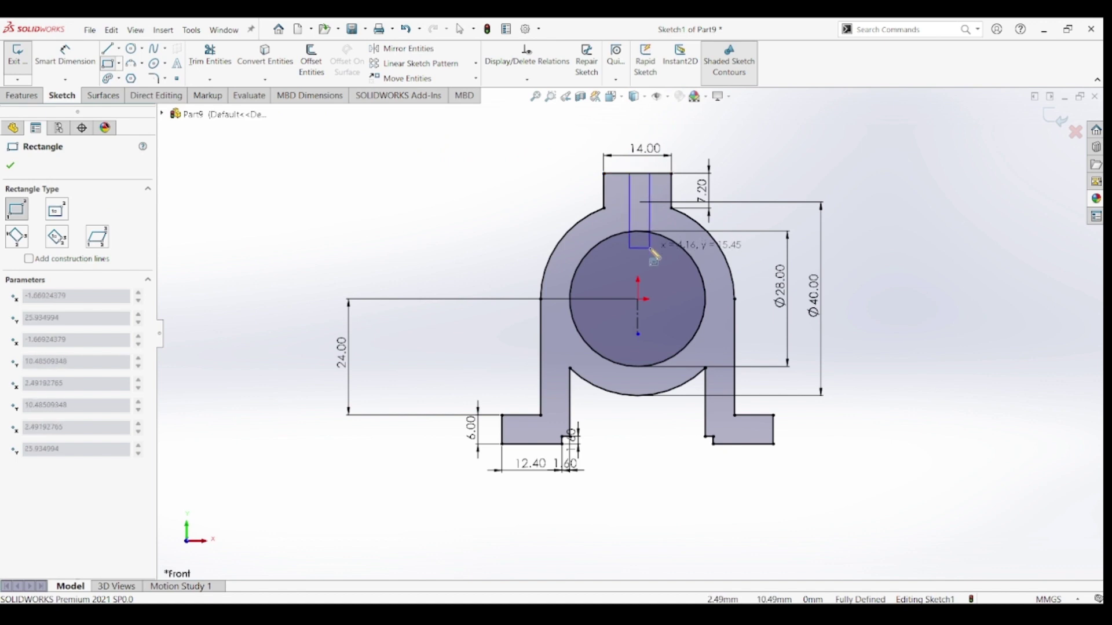
pyautogui.click(650, 247)
pyautogui.press('Escape')
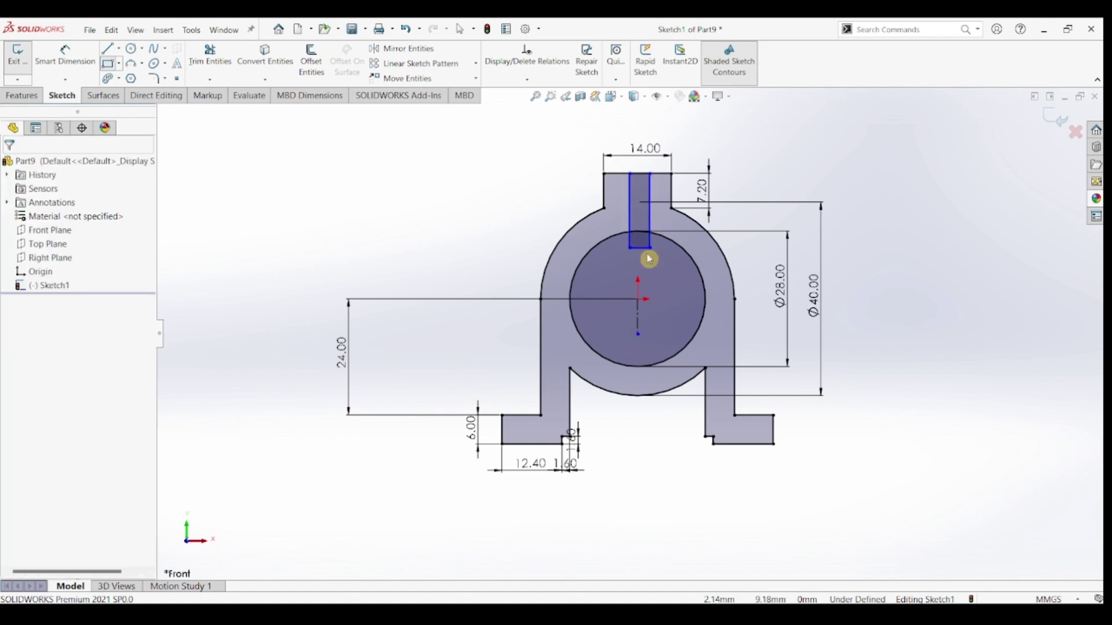
# Make the slot's left and right edges symmetric about the vertical centreline.
pyautogui.scroll(-3, 680, 178)
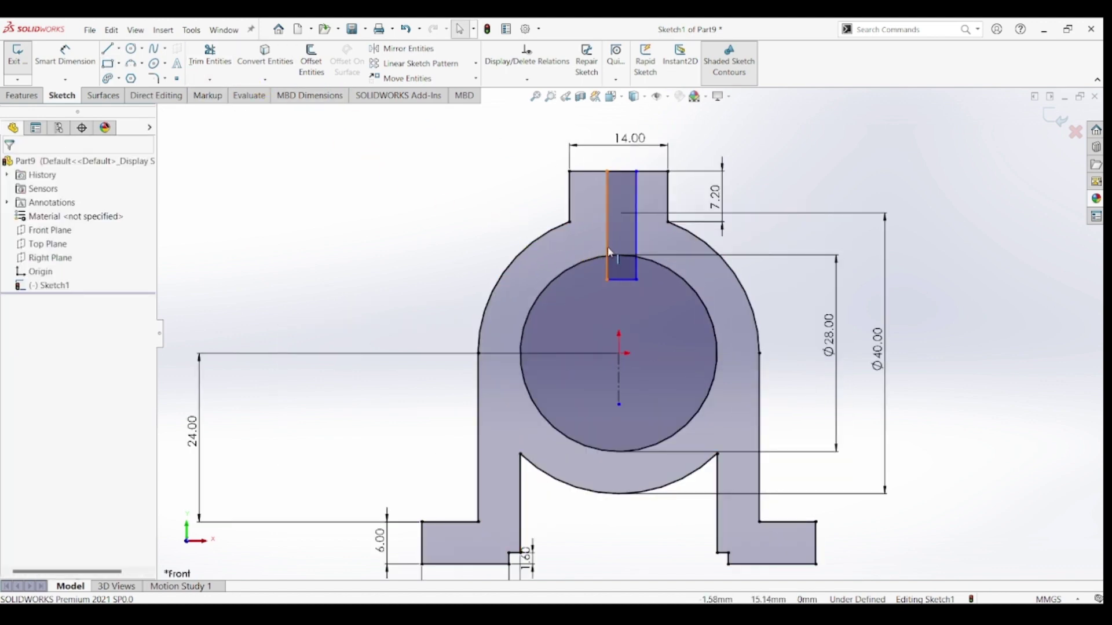
pyautogui.click(618, 294)
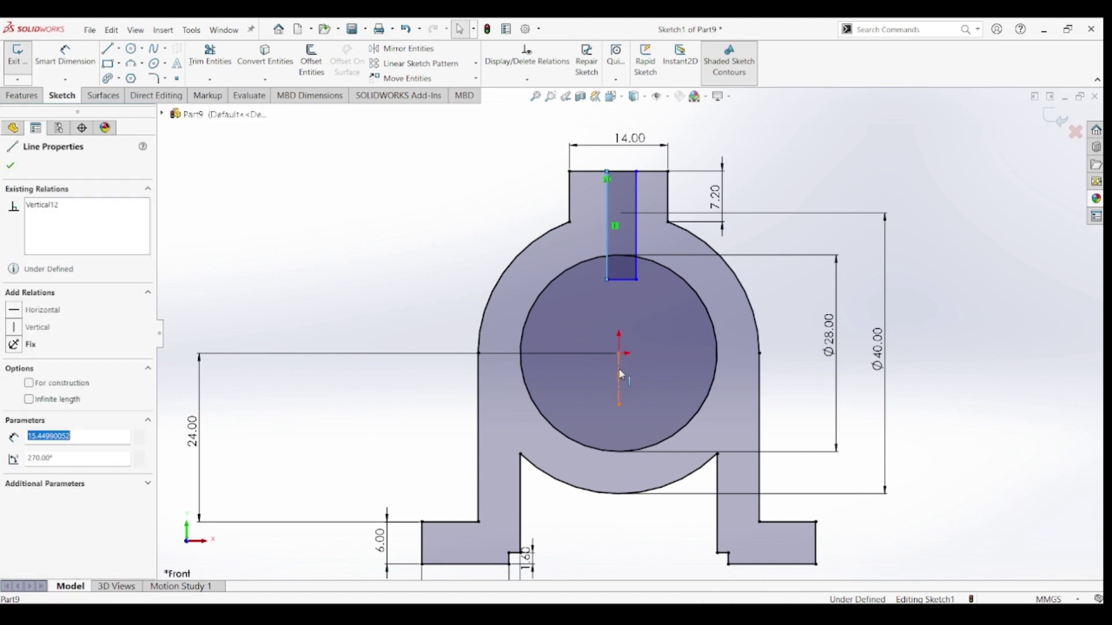
pyautogui.click(621, 376)
pyautogui.keyDown('ctrl'); pyautogui.click(639, 275); pyautogui.keyUp('ctrl')
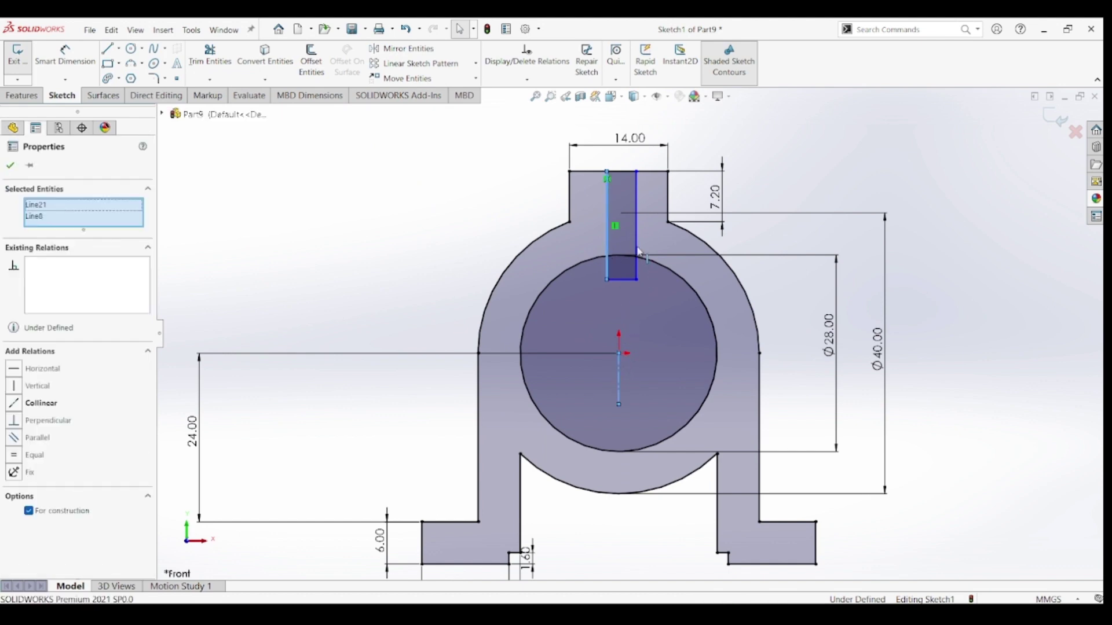
pyautogui.keyDown('ctrl'); pyautogui.click(638, 253); pyautogui.keyUp('ctrl')
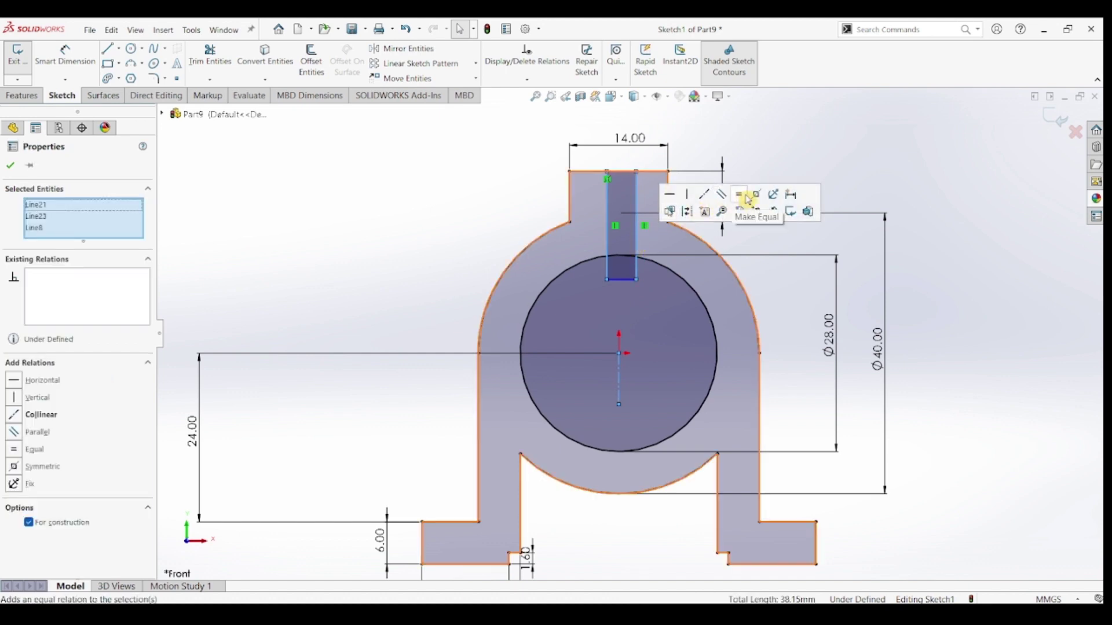
pyautogui.click(756, 199)
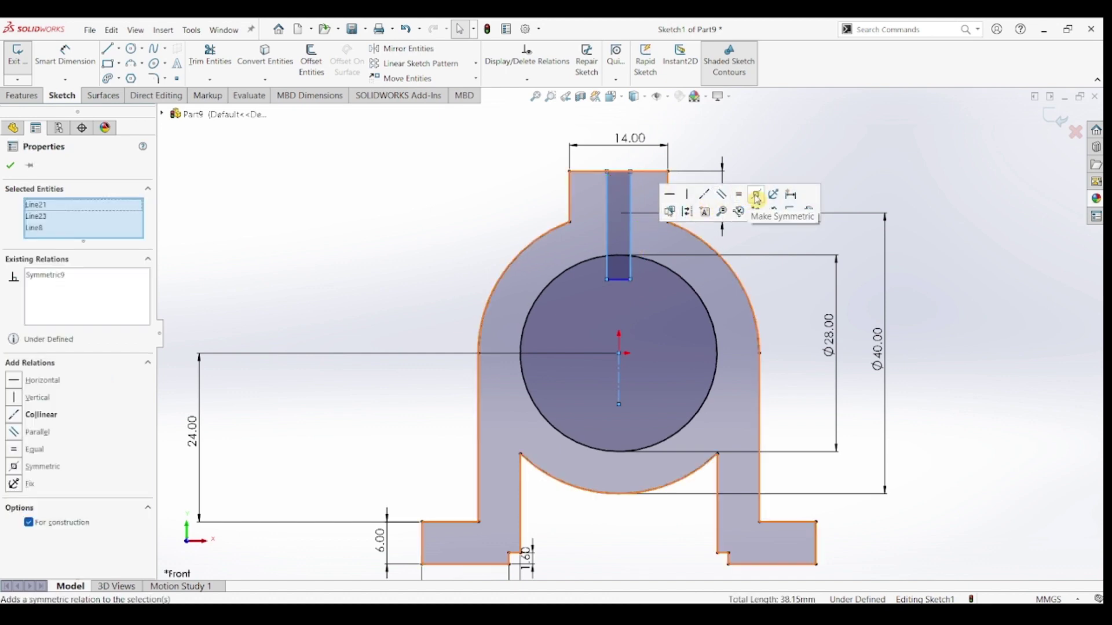
pyautogui.click(427, 223)
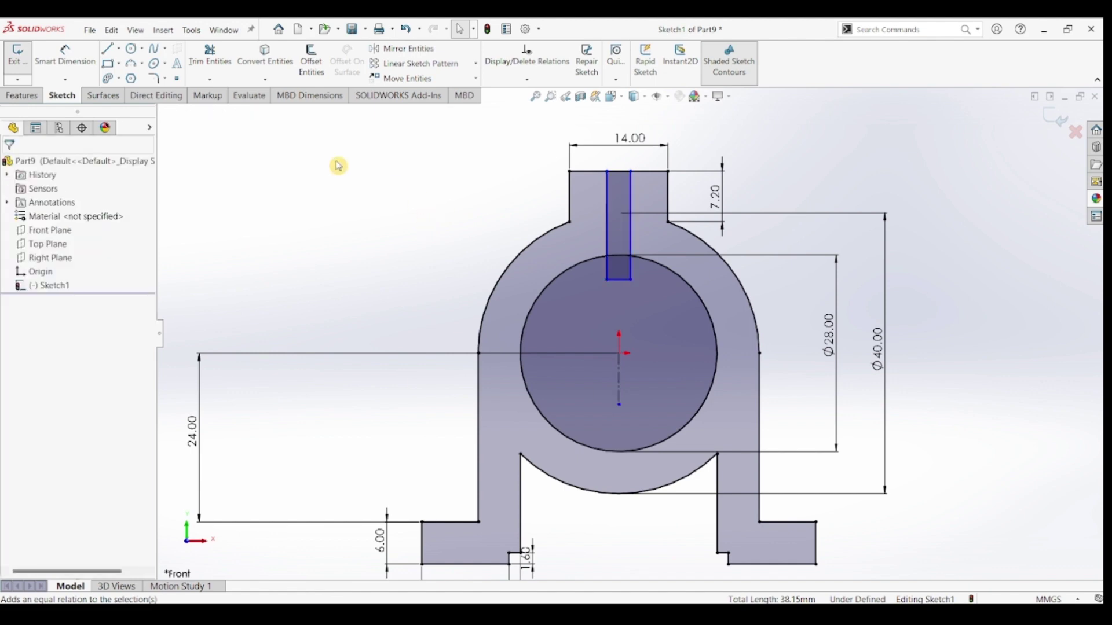
# Dimension the slot's bottom edge to a 2.00 mm width.
pyautogui.click(99, 72)
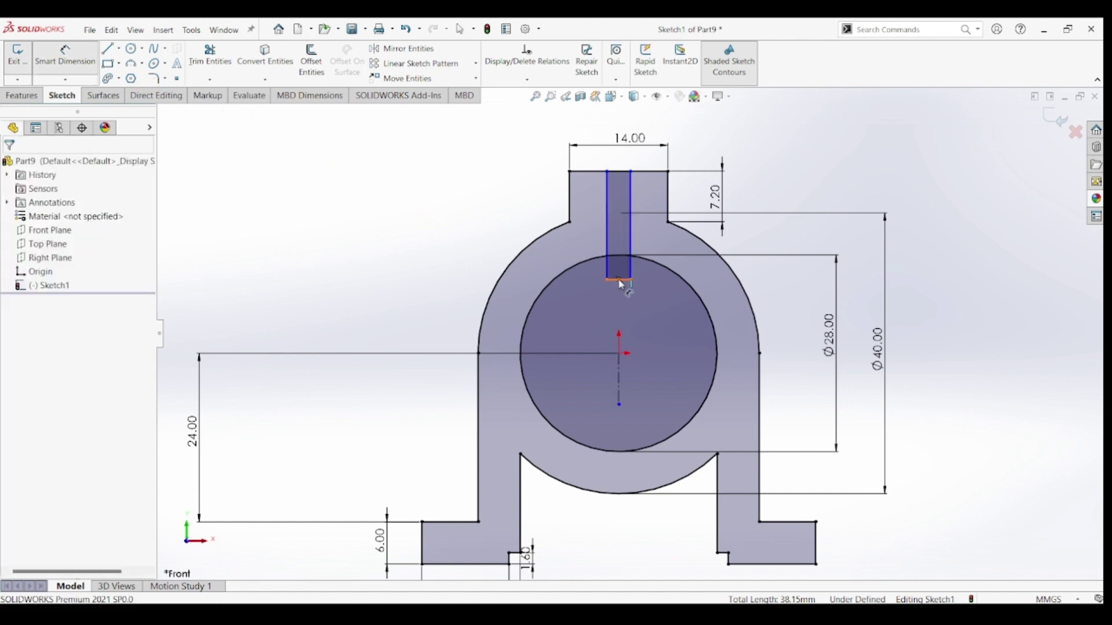
pyautogui.click(624, 305)
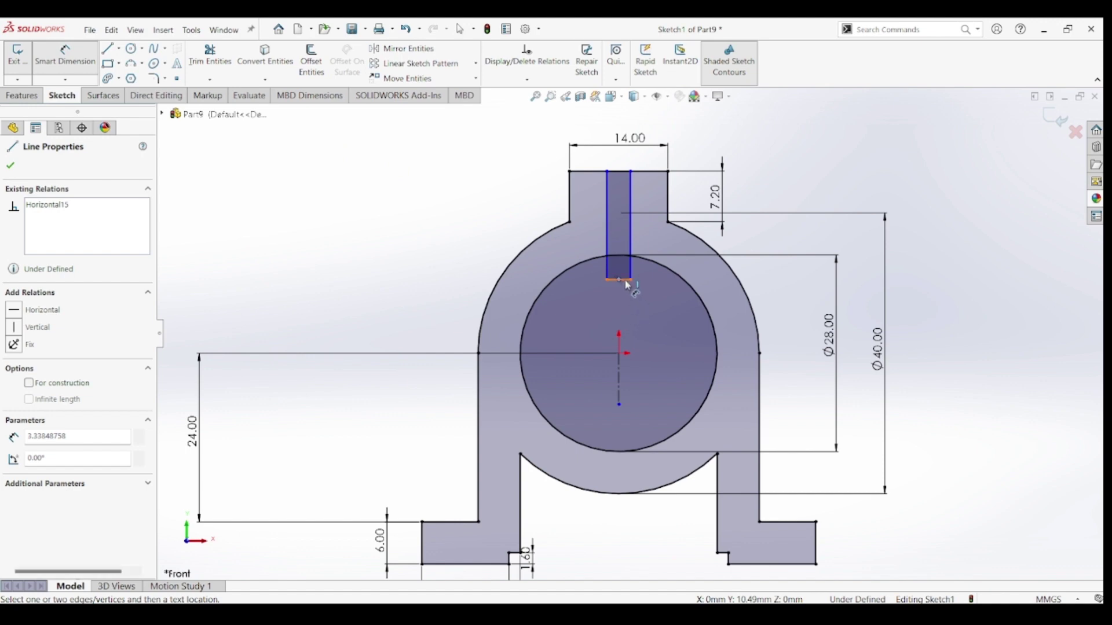
pyautogui.press('Escape')
pyautogui.click(622, 307)
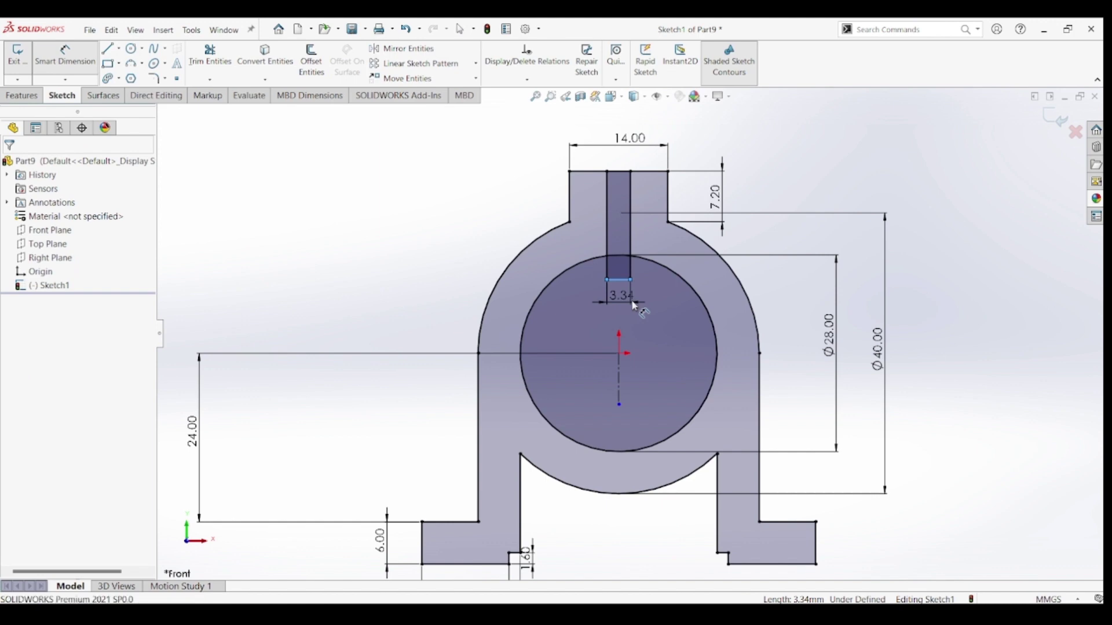
pyautogui.click(635, 307)
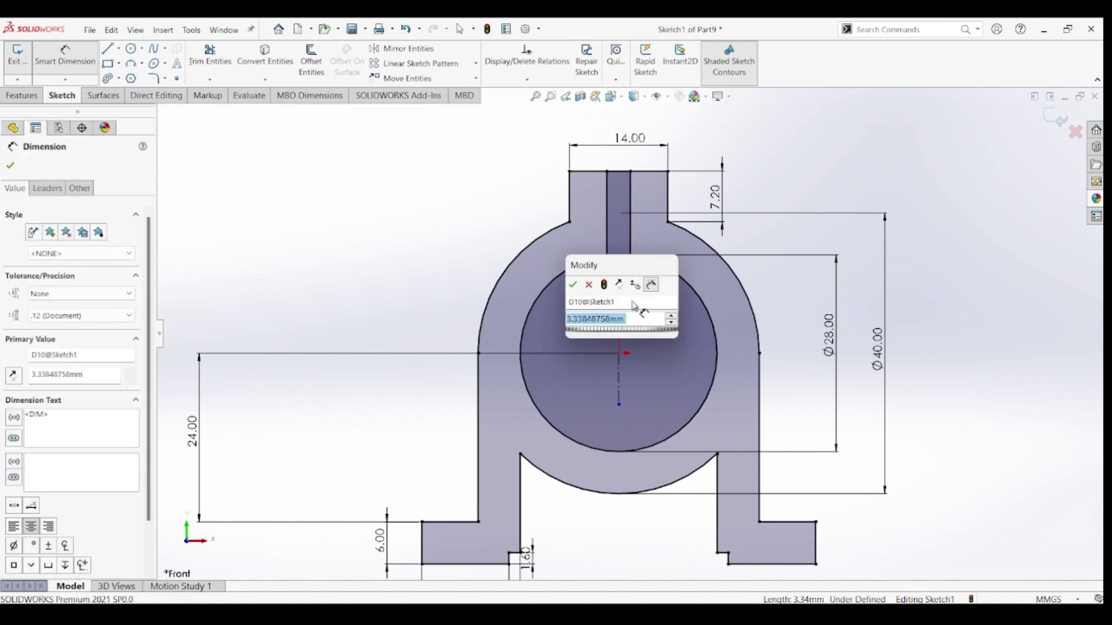
pyautogui.press('Return')
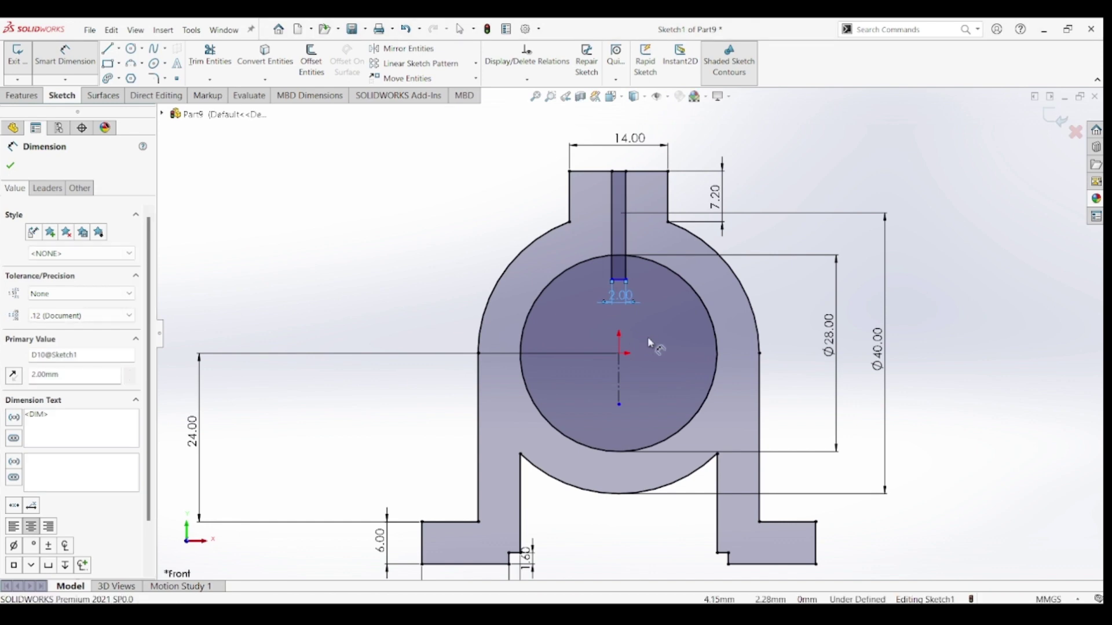
pyautogui.press('Escape')
pyautogui.press('Escape')
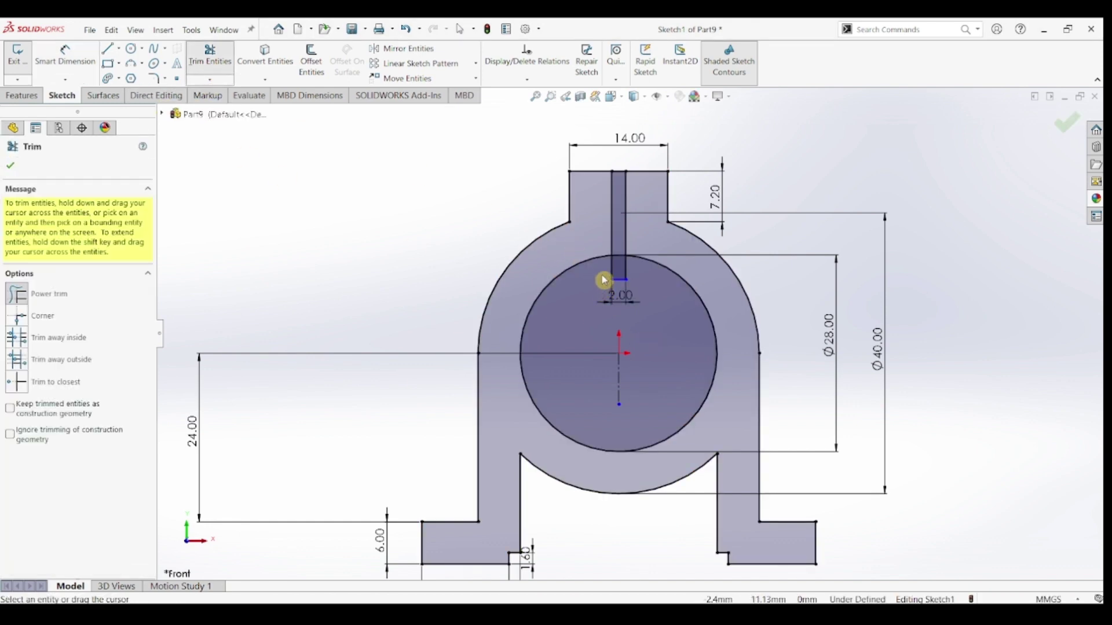
# Trim the slot lines inside the bore circle and the arc between them.
pyautogui.moveTo(604, 281); pyautogui.dragTo(627, 271)
pyautogui.scroll(-3, 636, 279)
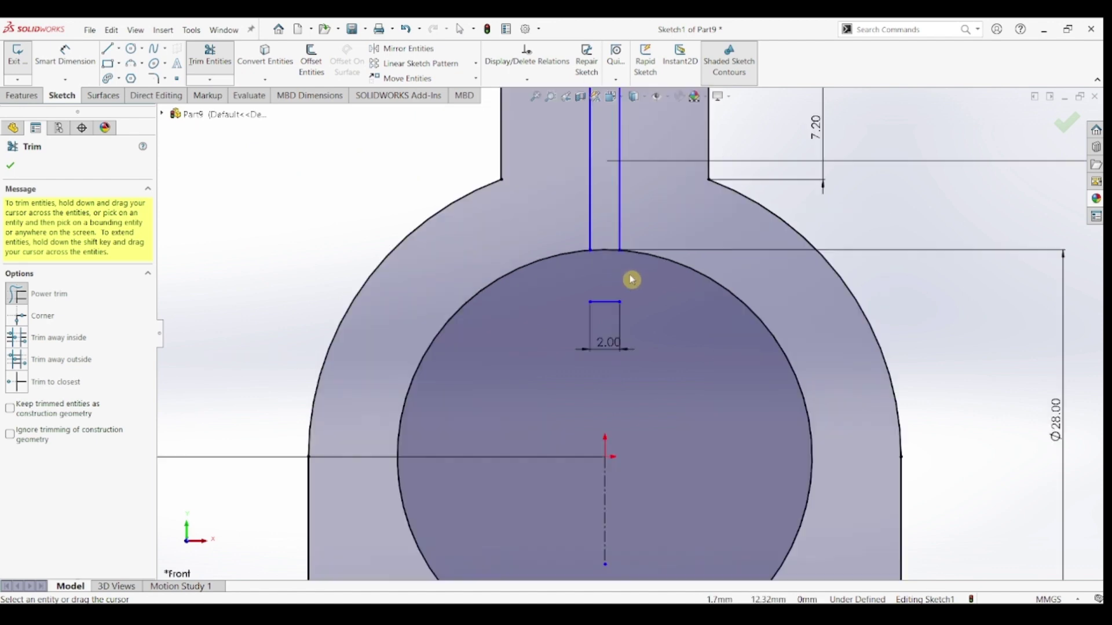
pyautogui.moveTo(606, 311); pyautogui.dragTo(607, 232)
pyautogui.scroll(3, 605, 241)
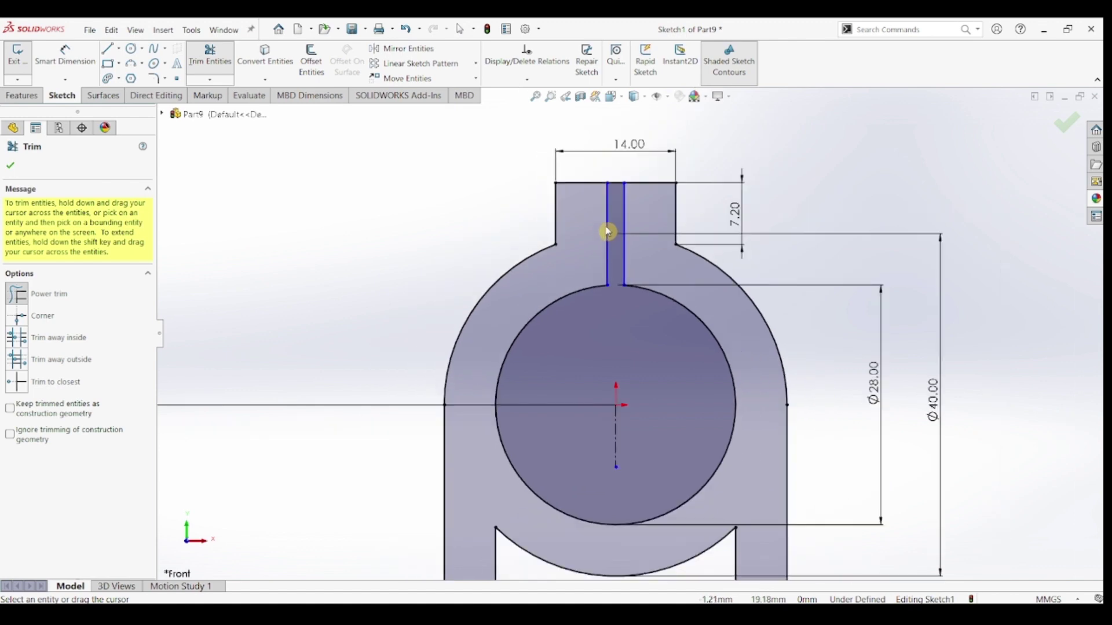
# Trim the tab's top edge between the slot lines so the slot opens through the top.
pyautogui.moveTo(616, 186); pyautogui.dragTo(616, 180)
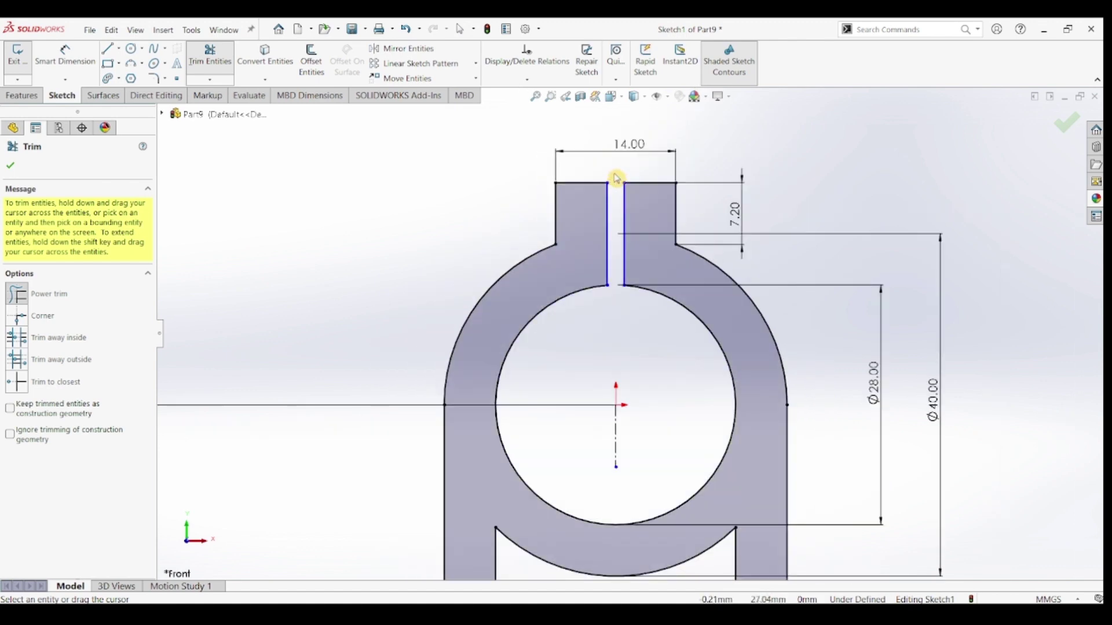
pyautogui.scroll(2, 674, 354)
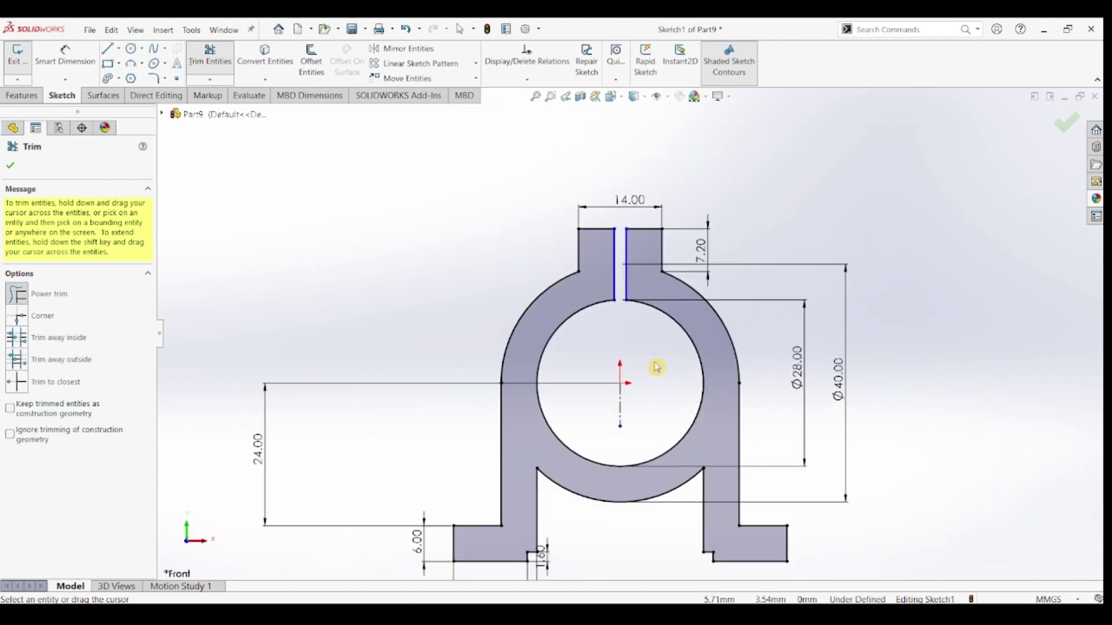
pyautogui.scroll(-2, 641, 363)
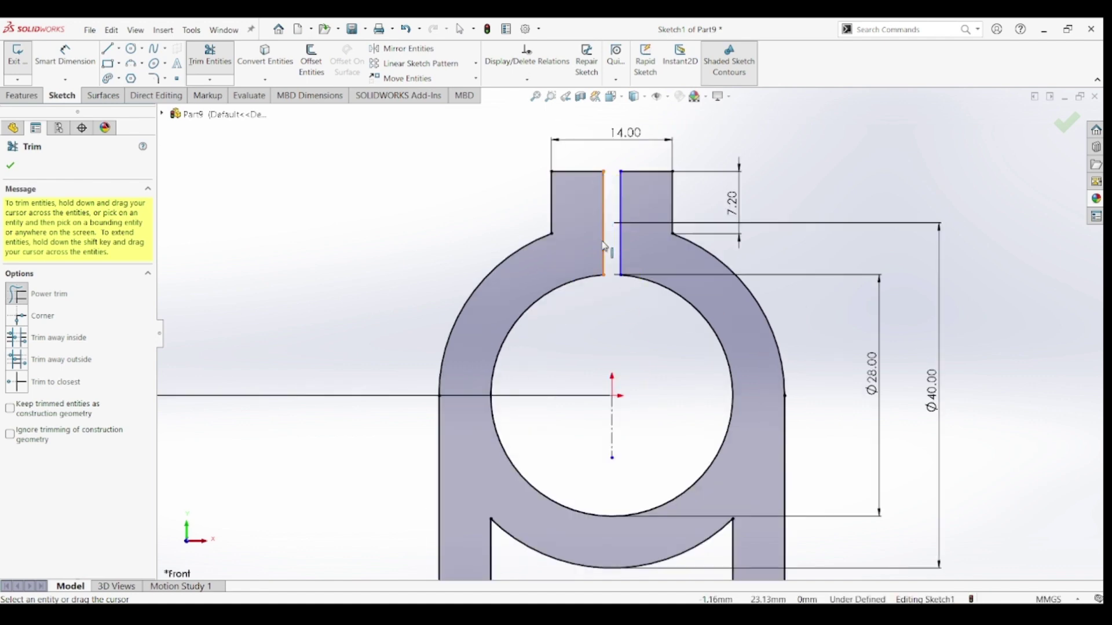
pyautogui.click(600, 247)
pyautogui.click(632, 259)
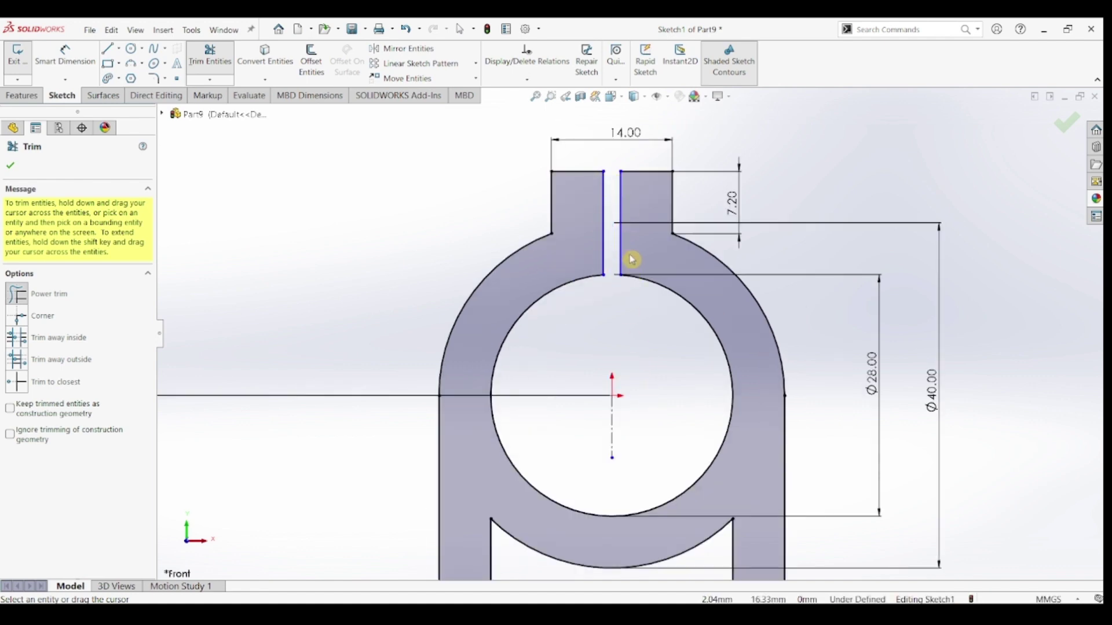
pyautogui.press('Escape')
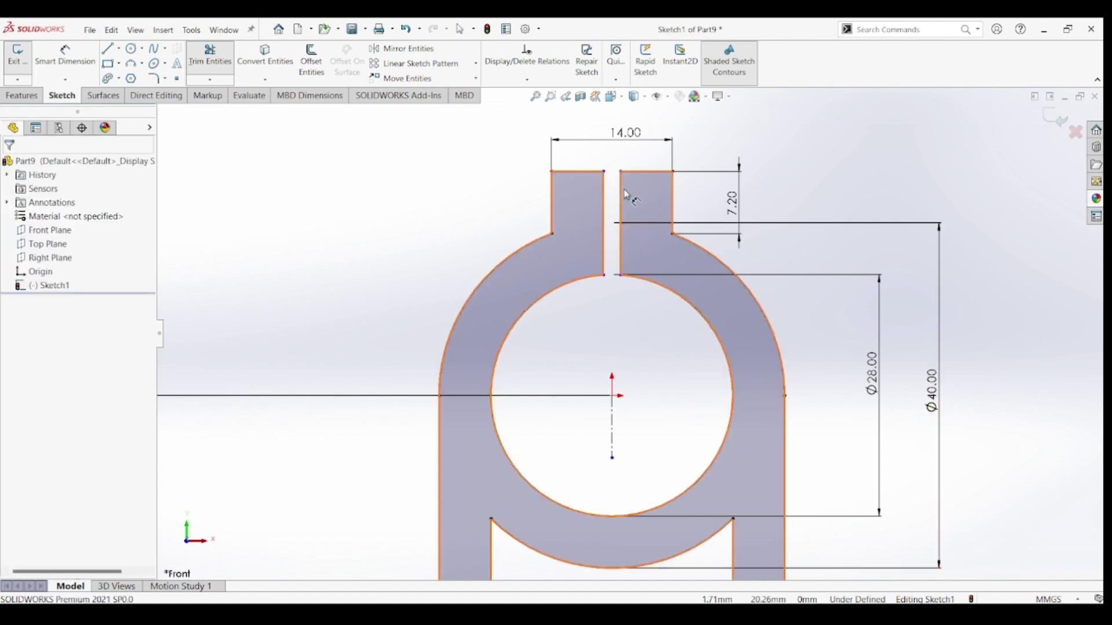
pyautogui.click(640, 191)
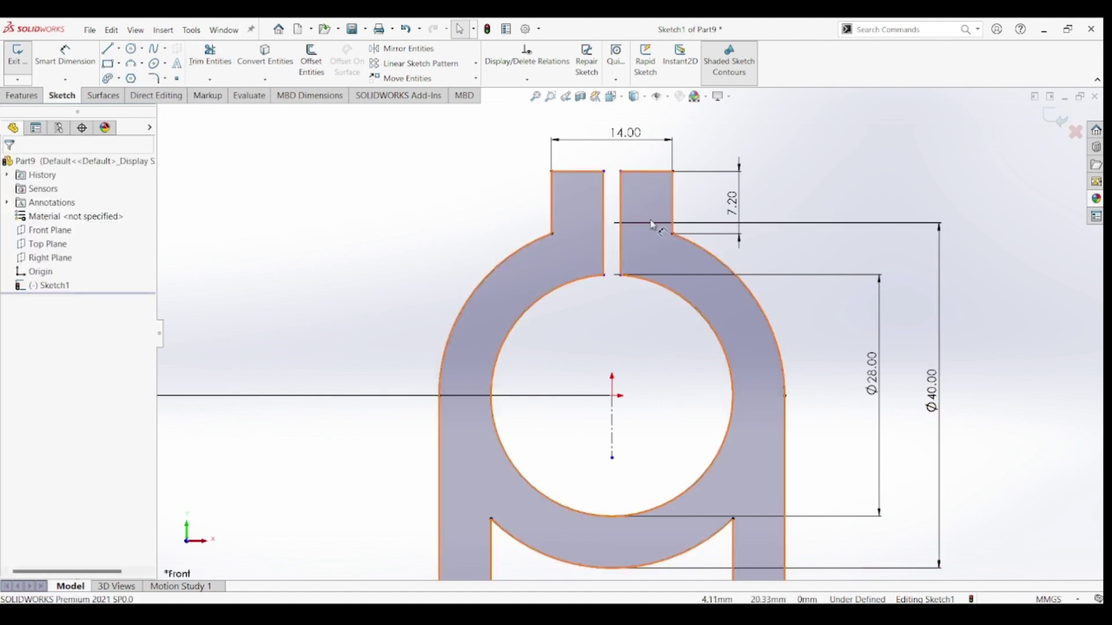
pyautogui.scroll(1, 683, 376)
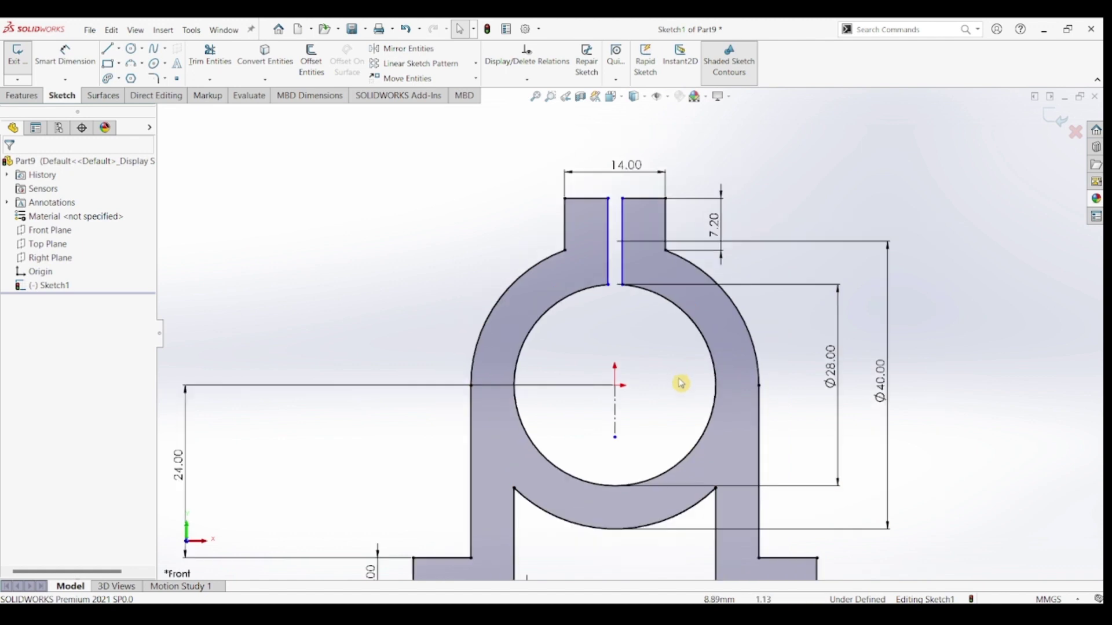
pyautogui.scroll(1, 679, 382)
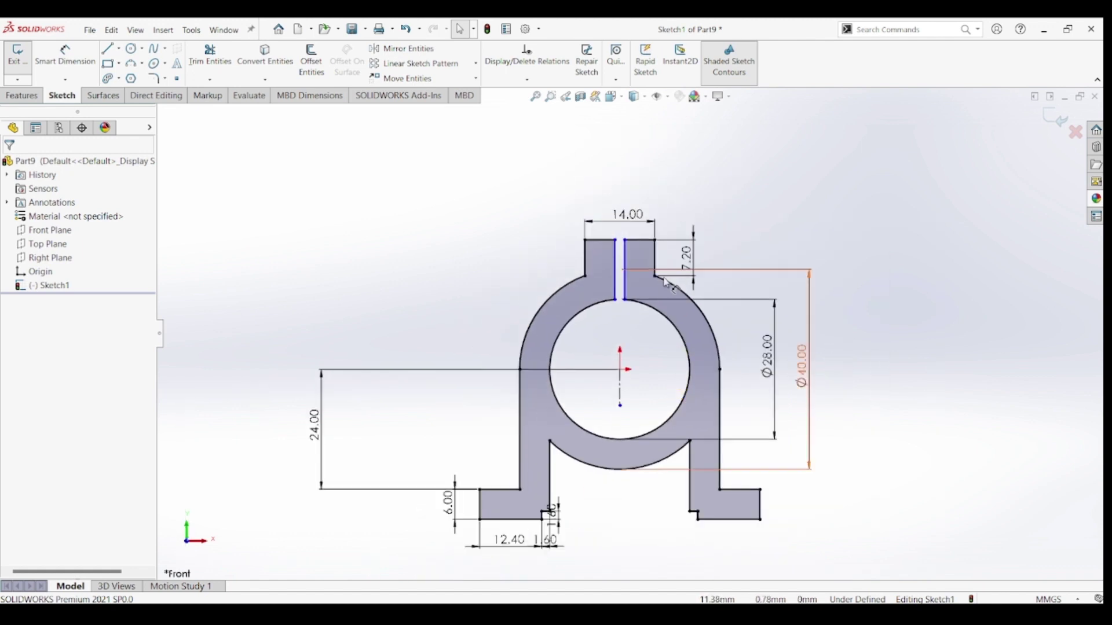
# Extrude the clamp profile 28 mm using the Mid Plane end condition.
pyautogui.click(27, 96)
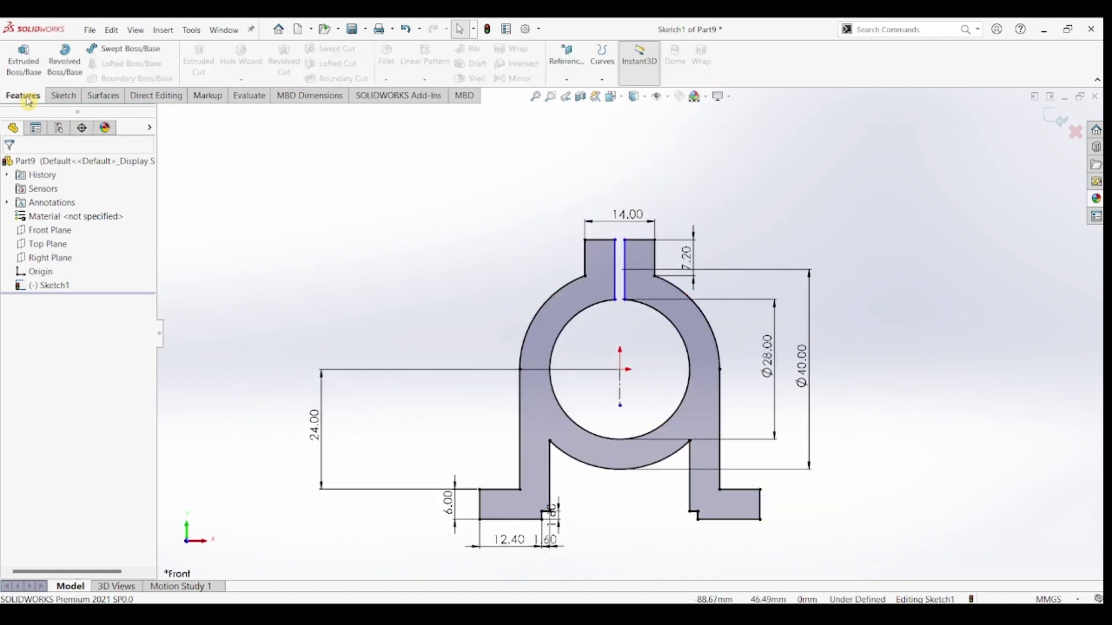
pyautogui.click(23, 58)
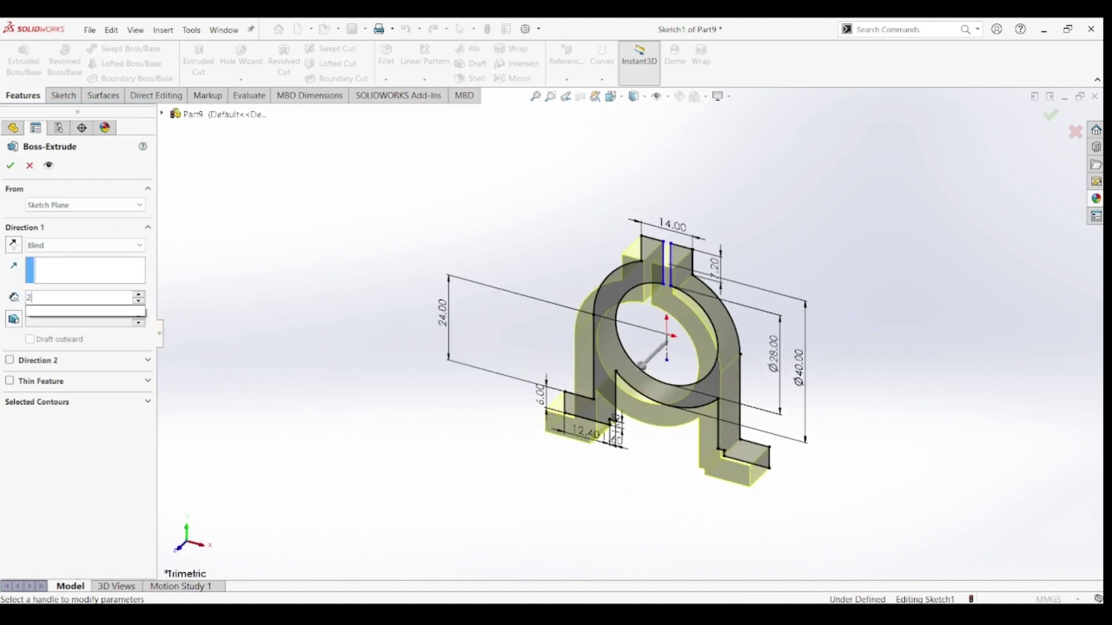
pyautogui.write('28')
pyautogui.press('Return')
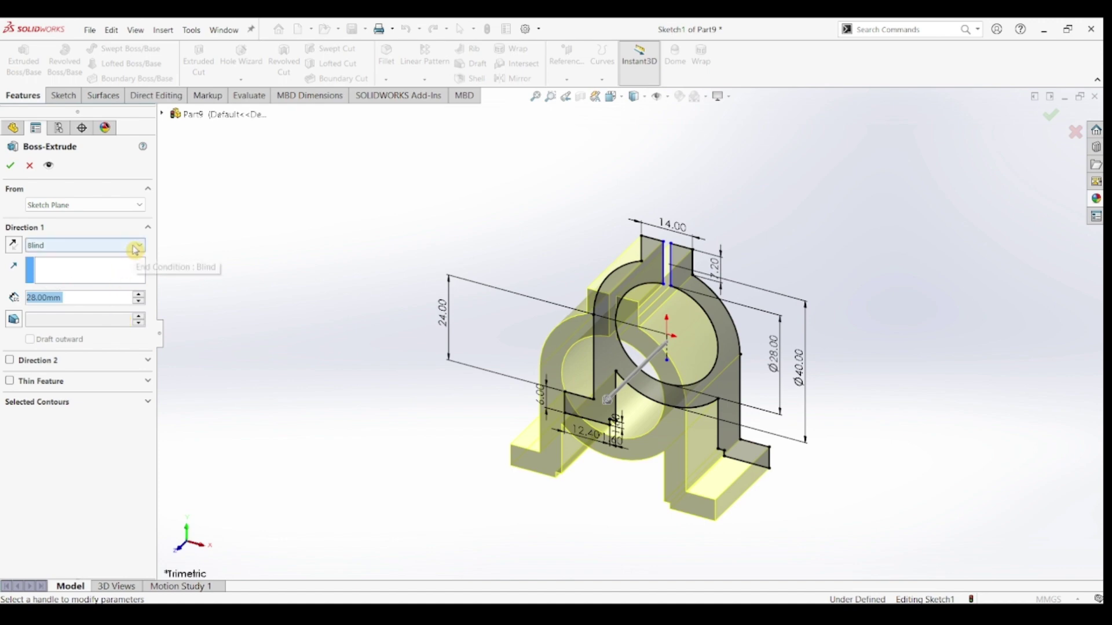
pyautogui.click(135, 247)
pyautogui.click(91, 307)
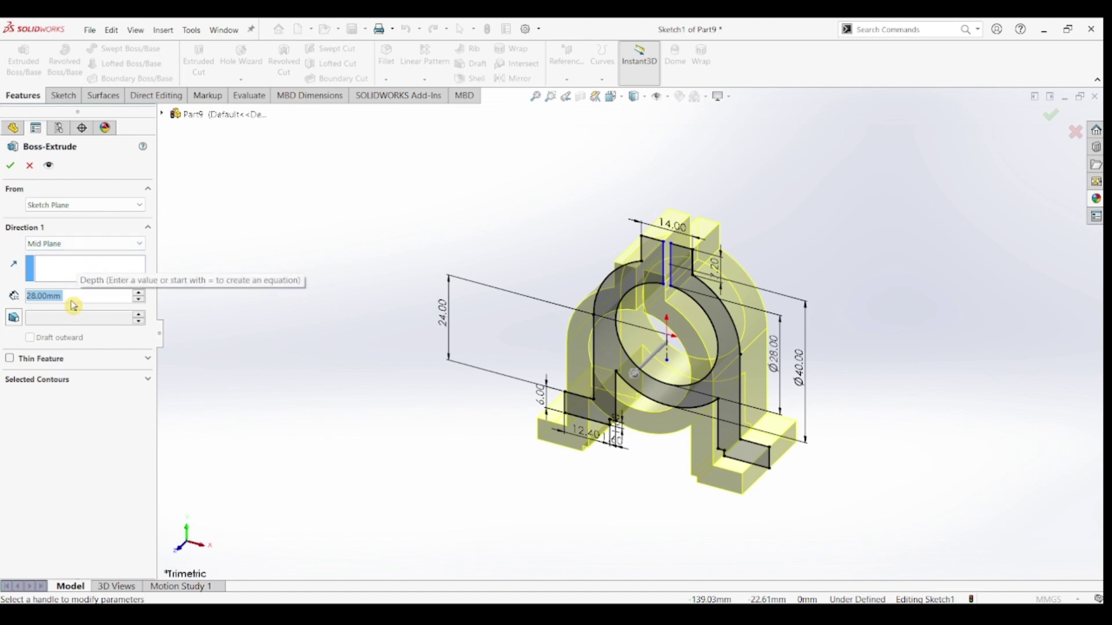
pyautogui.click(8, 168)
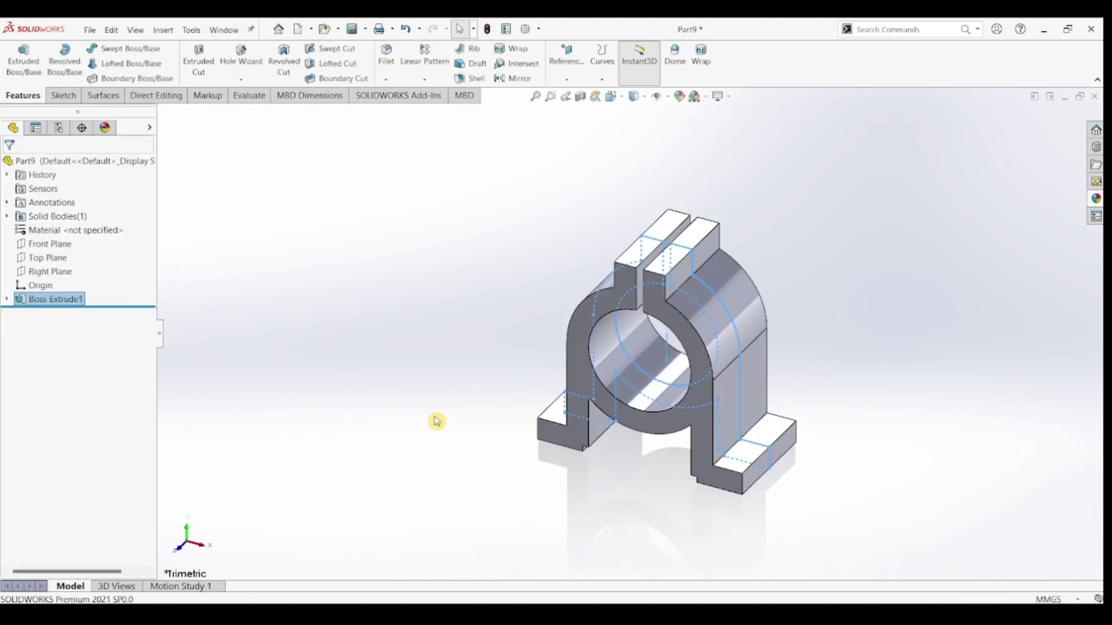
# Start a new sketch on the Front Plane.
pyautogui.click(440, 423)
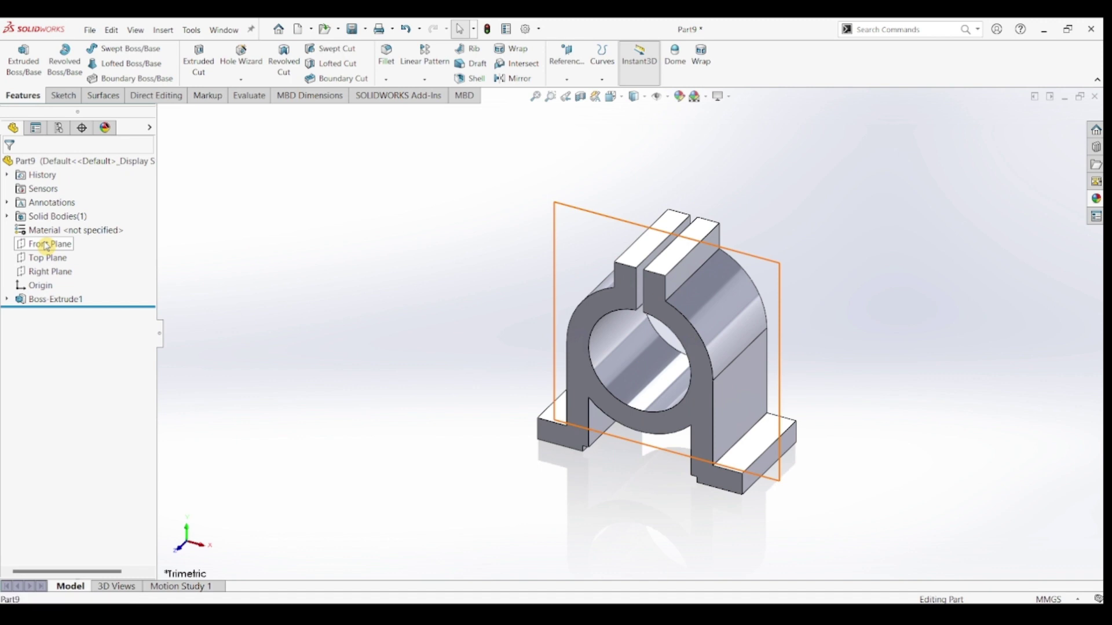
pyautogui.click(46, 245)
pyautogui.click(63, 96)
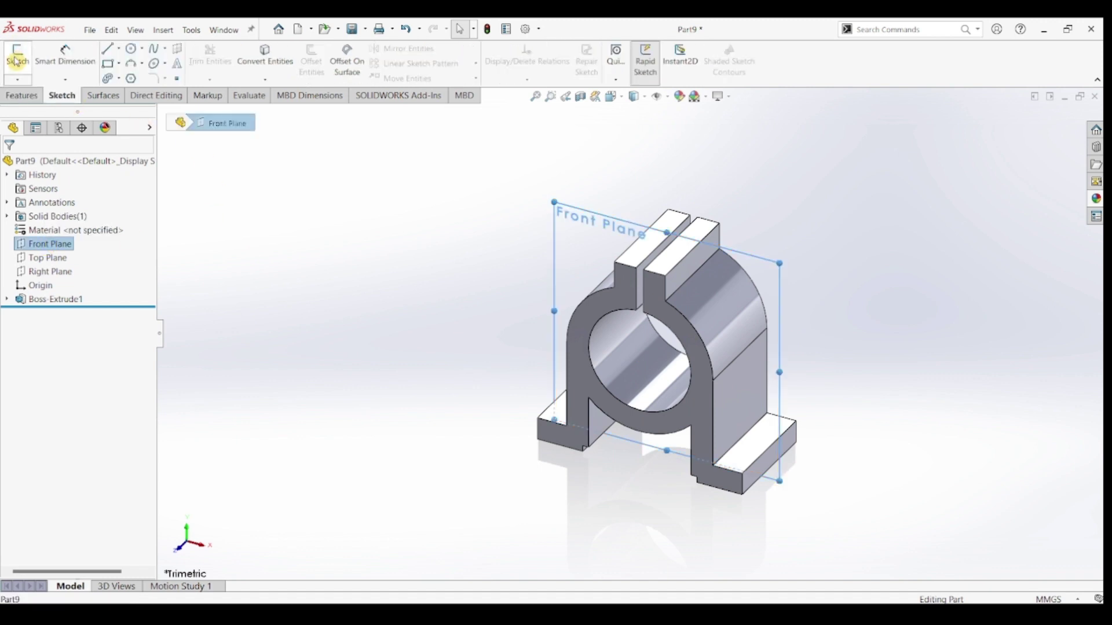
pyautogui.click(18, 58)
# Draw a slanted line from the ring's right edge down to the right base foot.
pyautogui.click(107, 49)
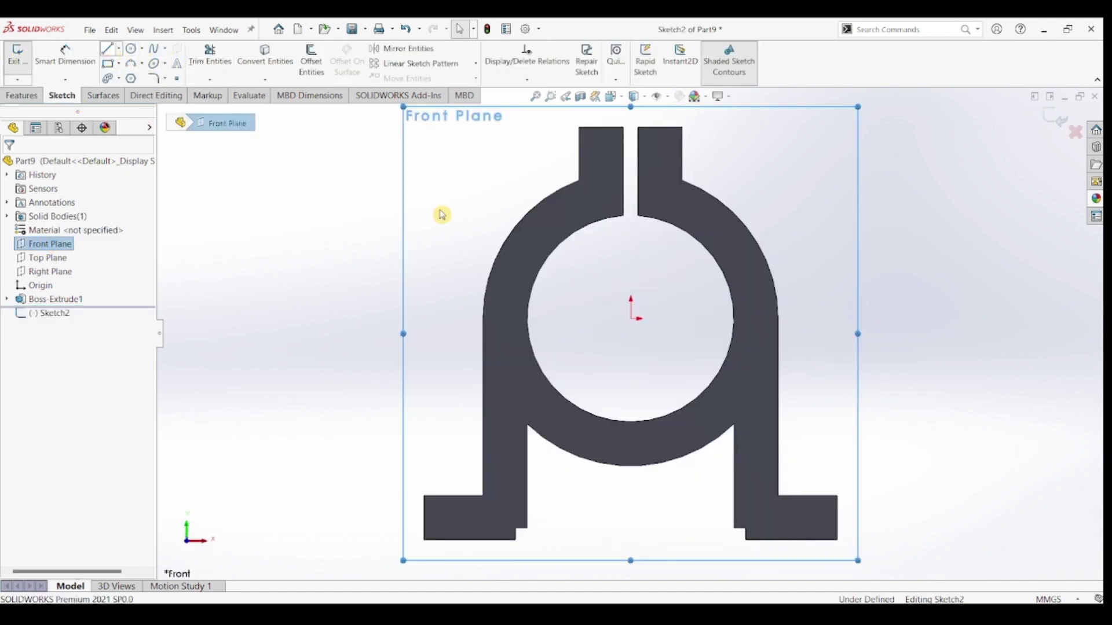
pyautogui.click(778, 320)
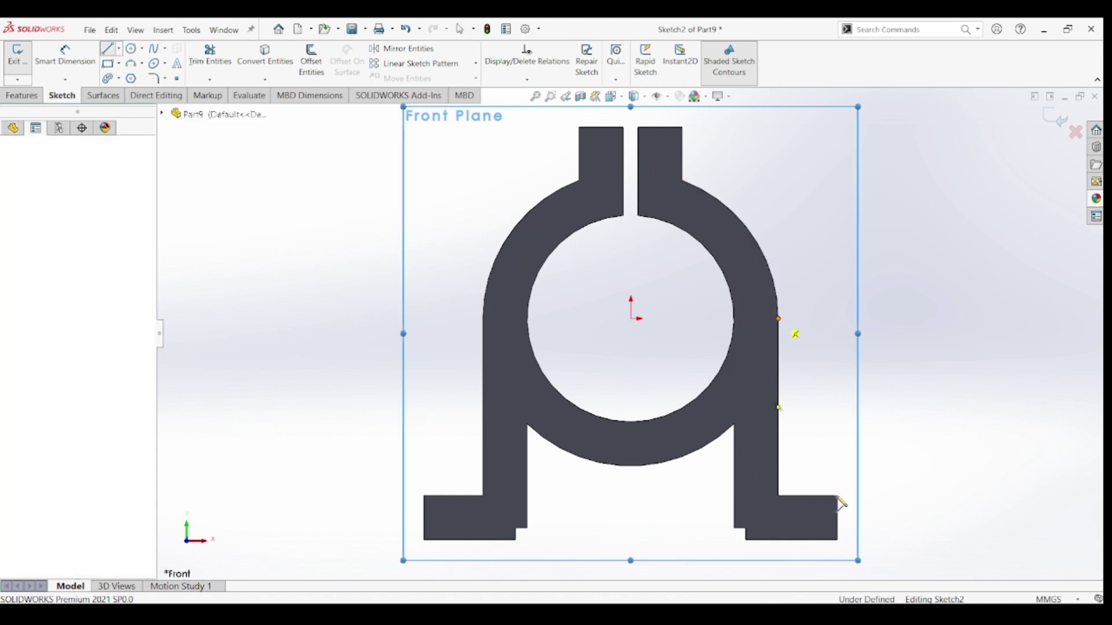
pyautogui.click(837, 496)
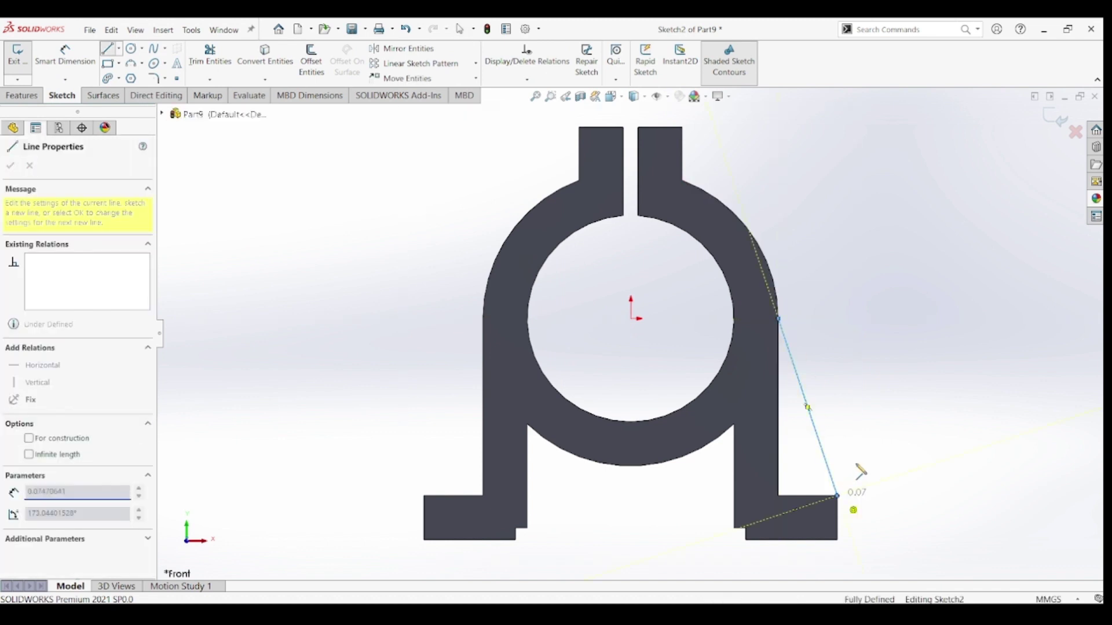
pyautogui.press('Escape')
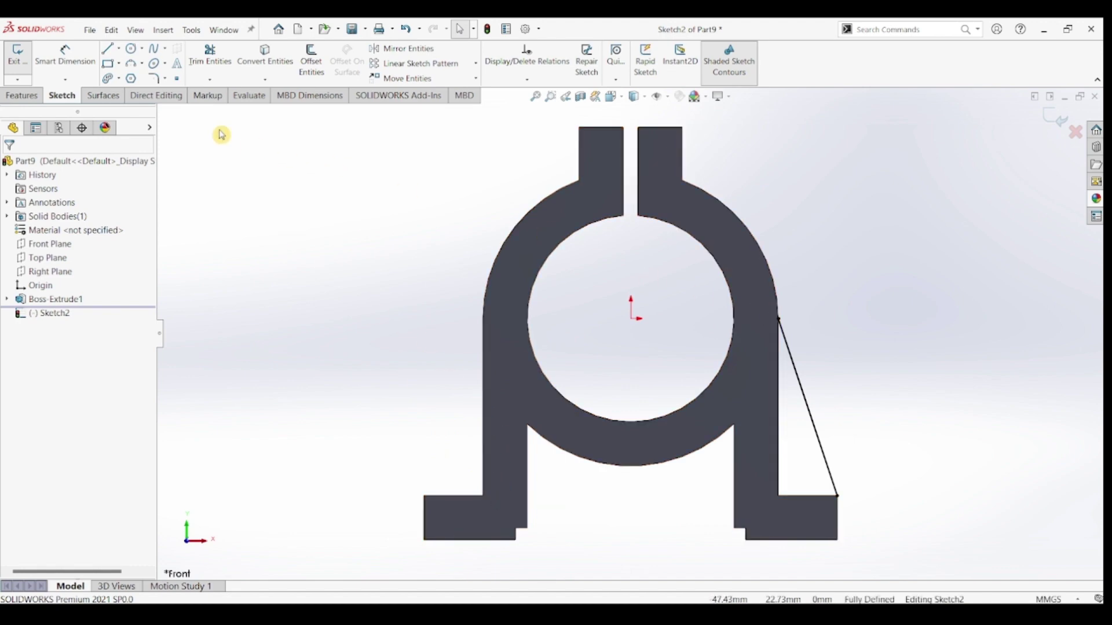
# Create a 6 mm thick rib from the slanted line.
pyautogui.click(21, 95)
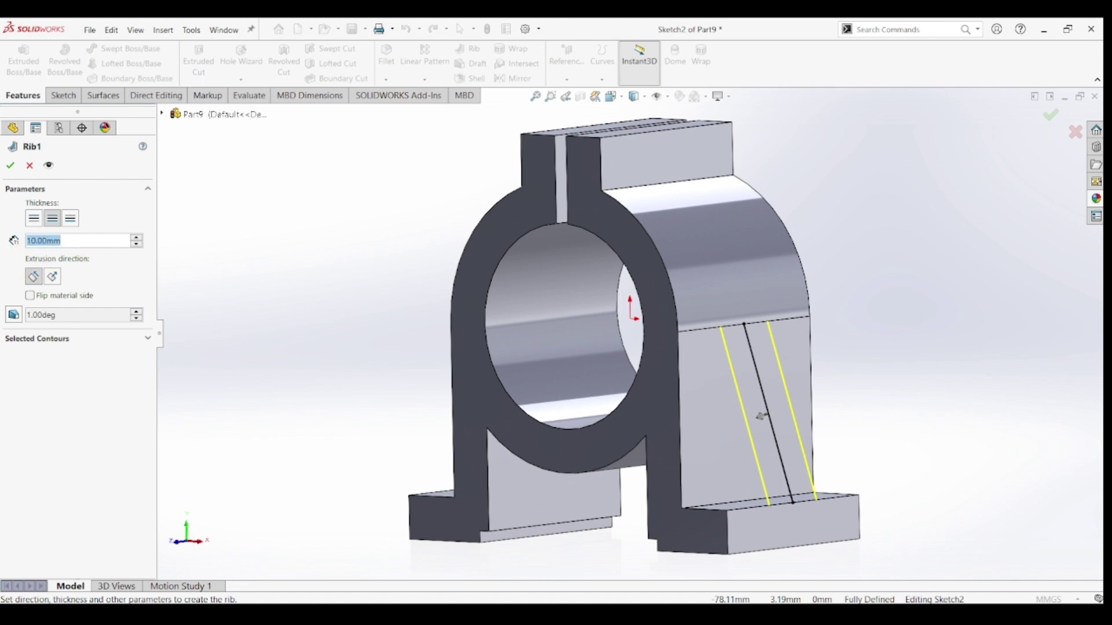
pyautogui.write('6')
pyautogui.press('Return')
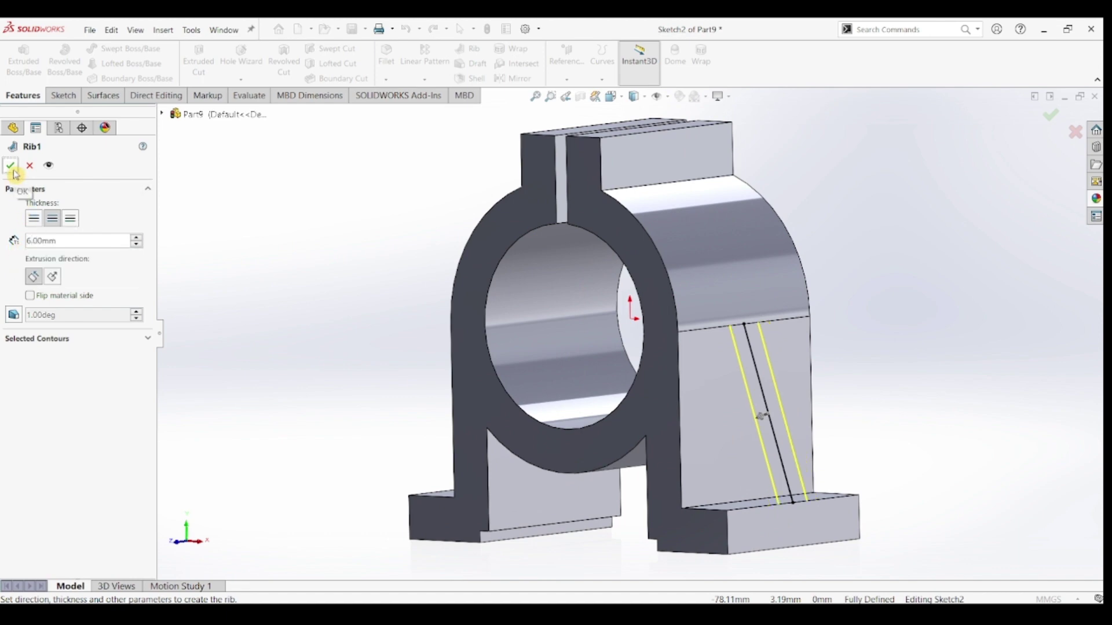
pyautogui.rightClick(211, 255)
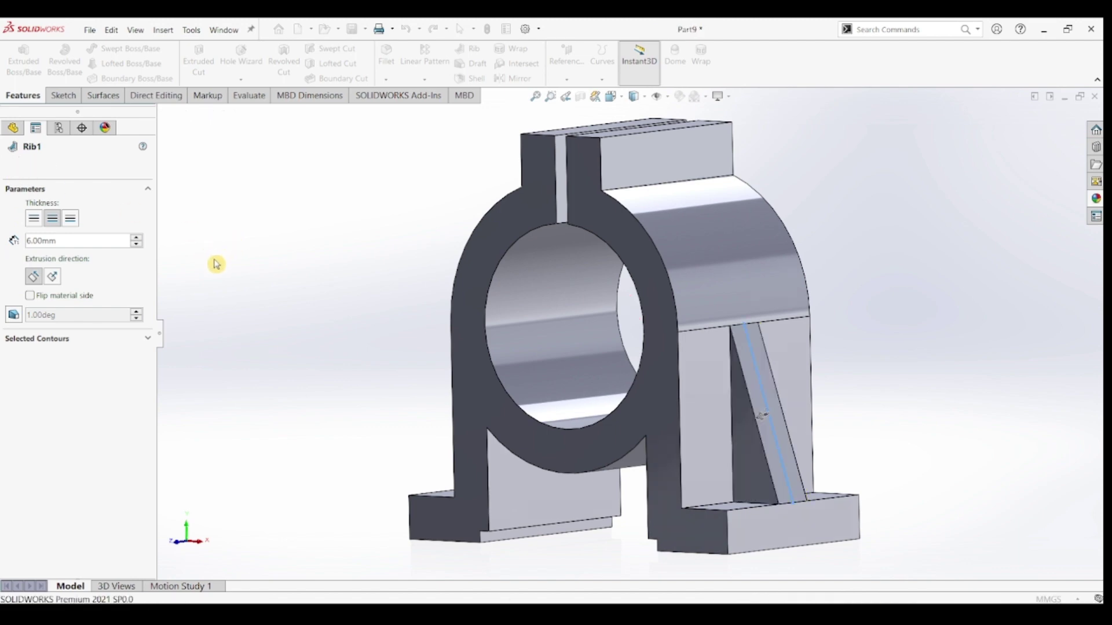
# Zoom to fit and select the Right Plane as the mirror plane.
pyautogui.press('f')
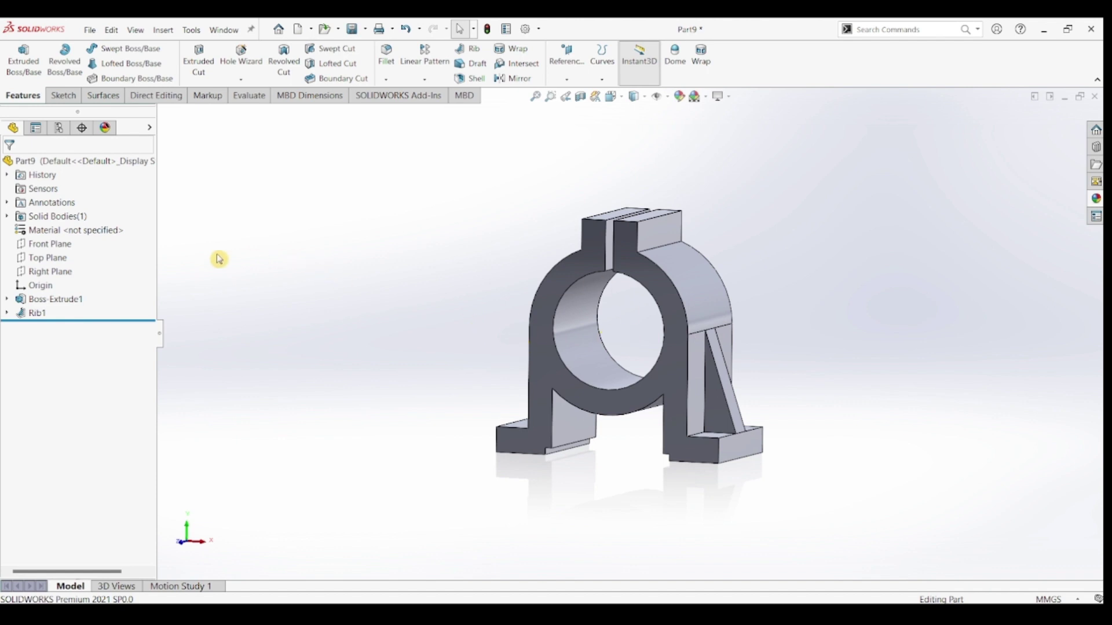
pyautogui.click(53, 274)
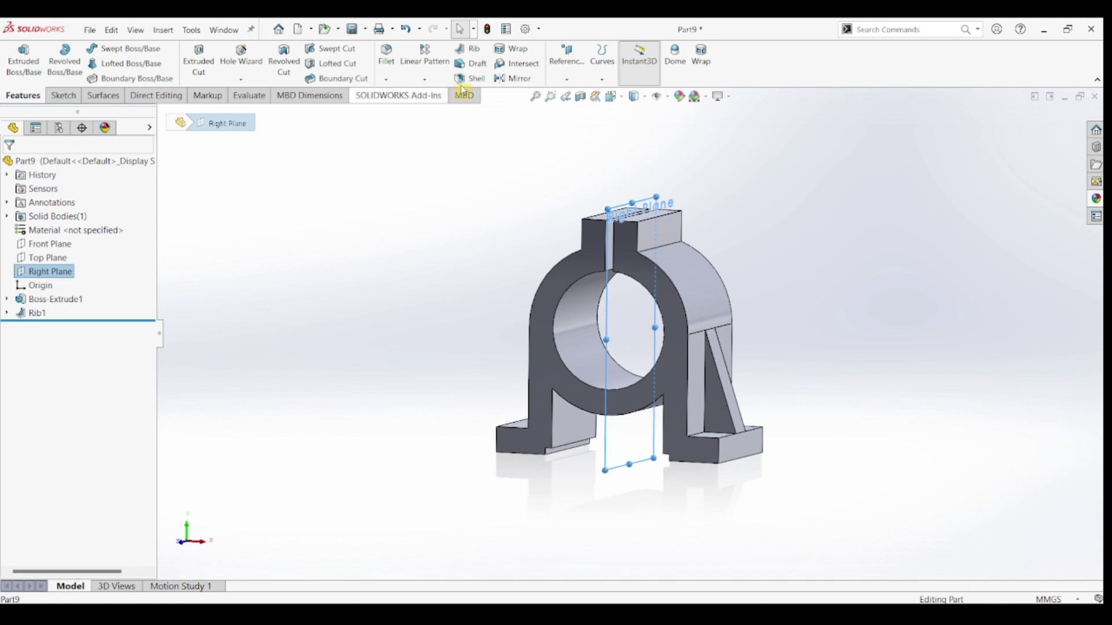
pyautogui.click(517, 84)
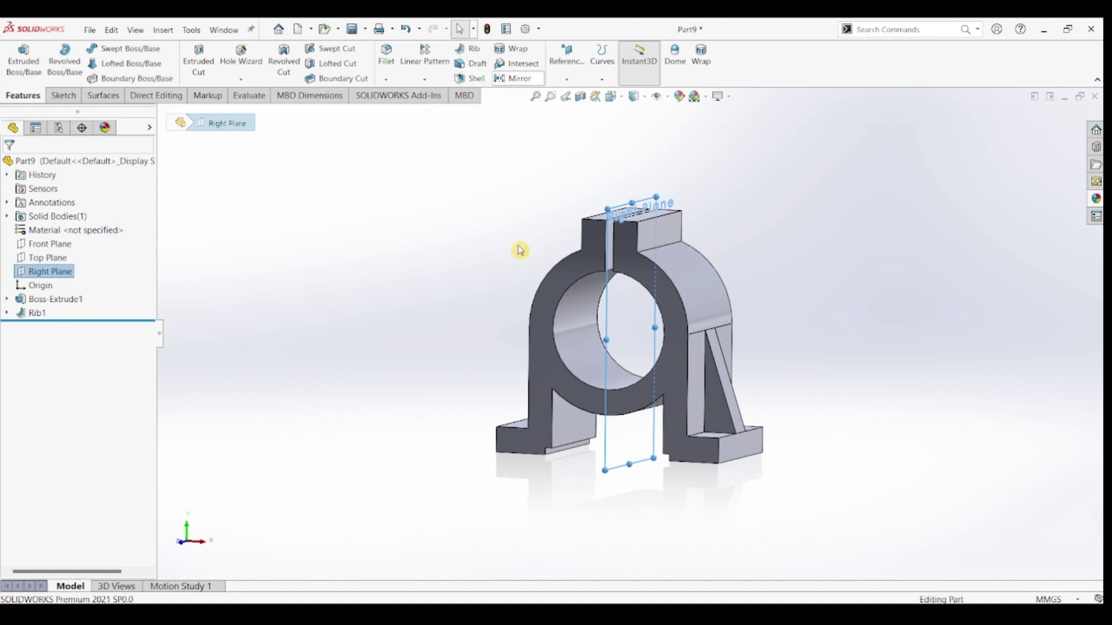
# Mirror Rib1 to the left side and rotate the view to check it.
pyautogui.click(722, 410)
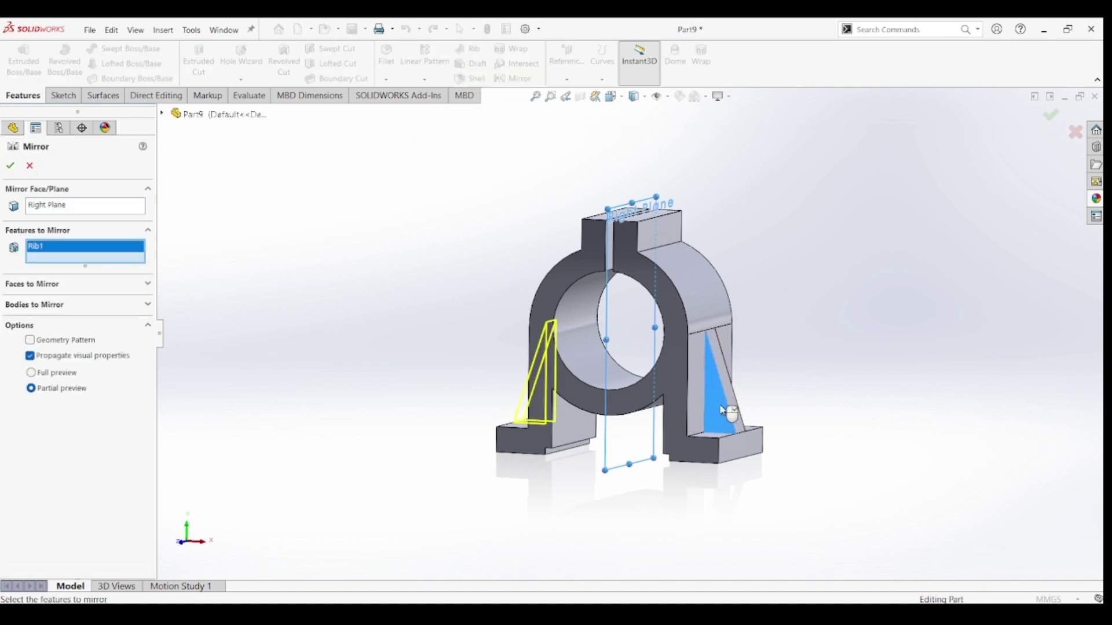
pyautogui.click(9, 166)
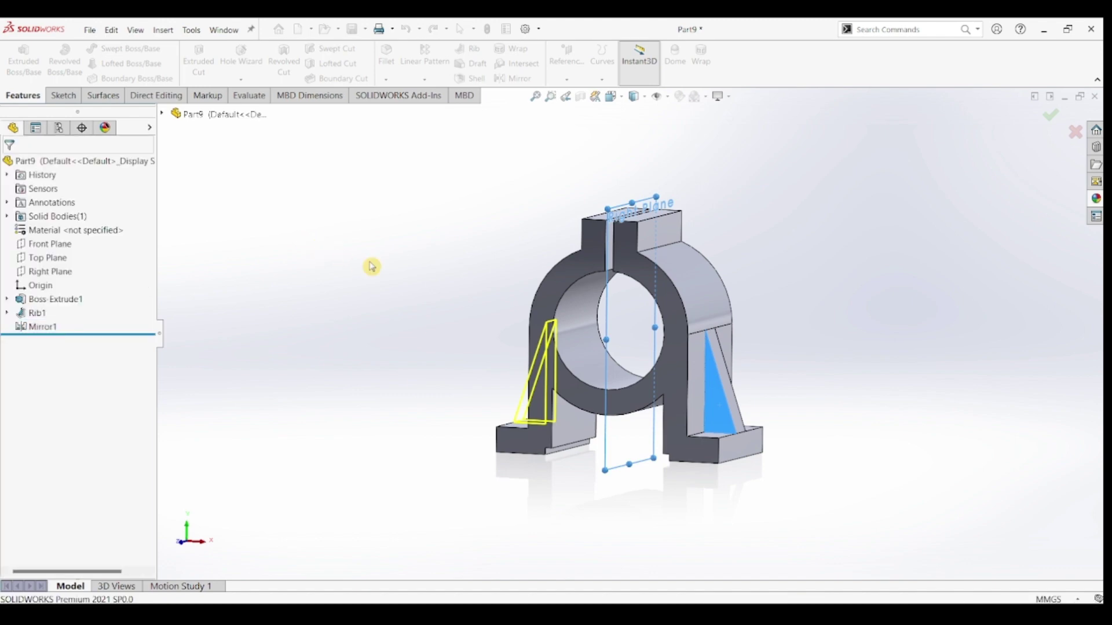
pyautogui.moveTo(405, 311)
pyautogui.mouseDown(button='middle')
pyautogui.moveTo(509, 330)
pyautogui.moveTo(387, 318)
pyautogui.moveTo(380, 337)
pyautogui.mouseUp(button='middle')
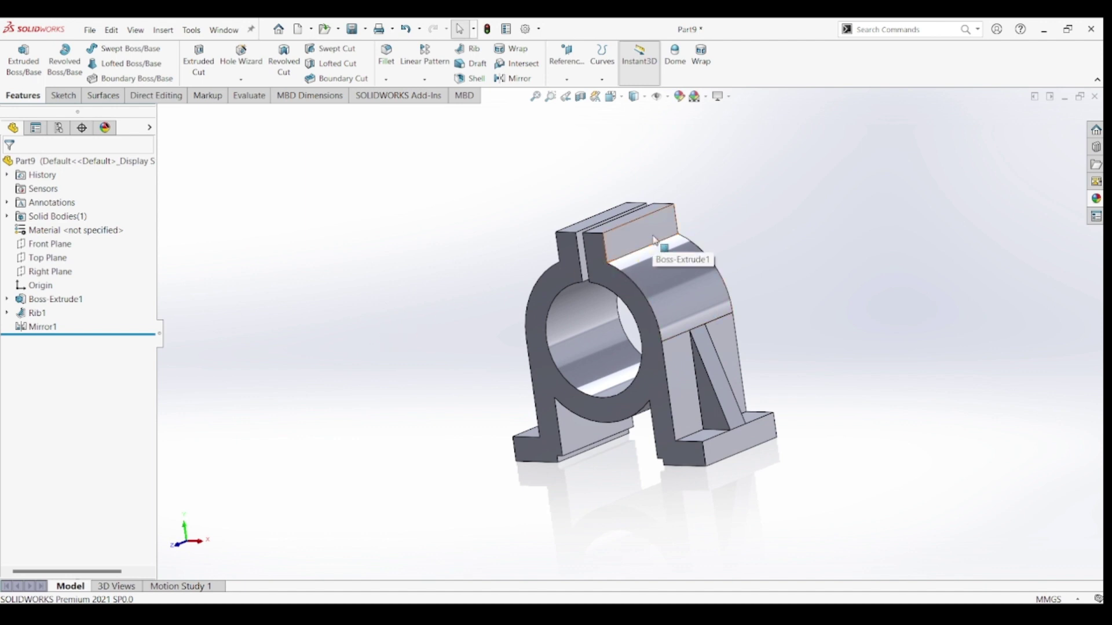
# Open a sketch on the clamp's top face and draw a centerline across it.
pyautogui.click(488, 175)
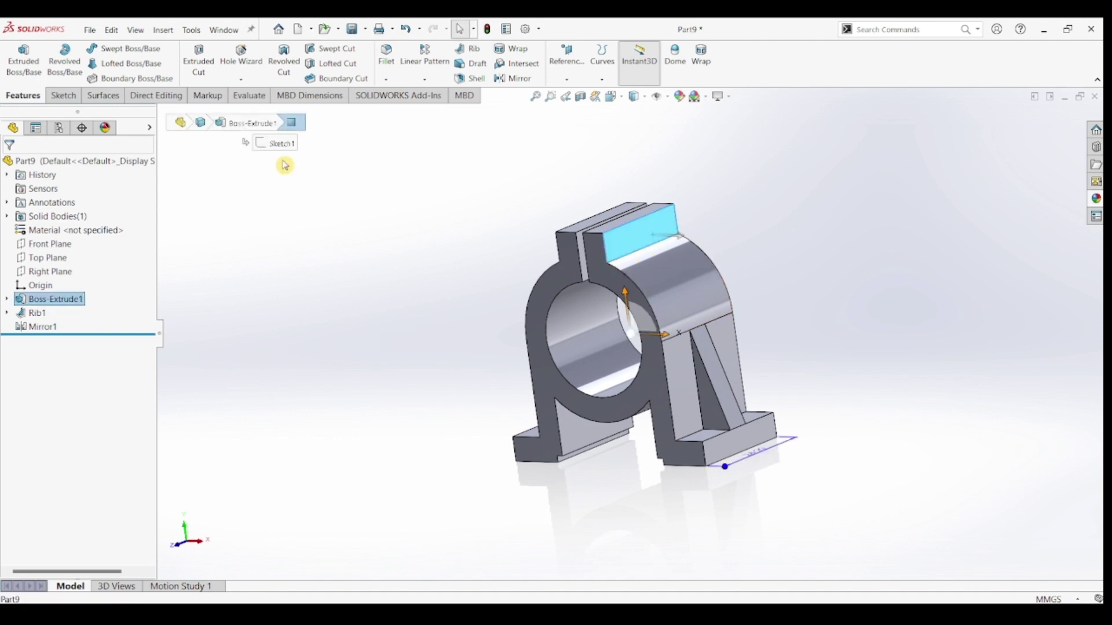
pyautogui.click(64, 96)
pyautogui.click(19, 57)
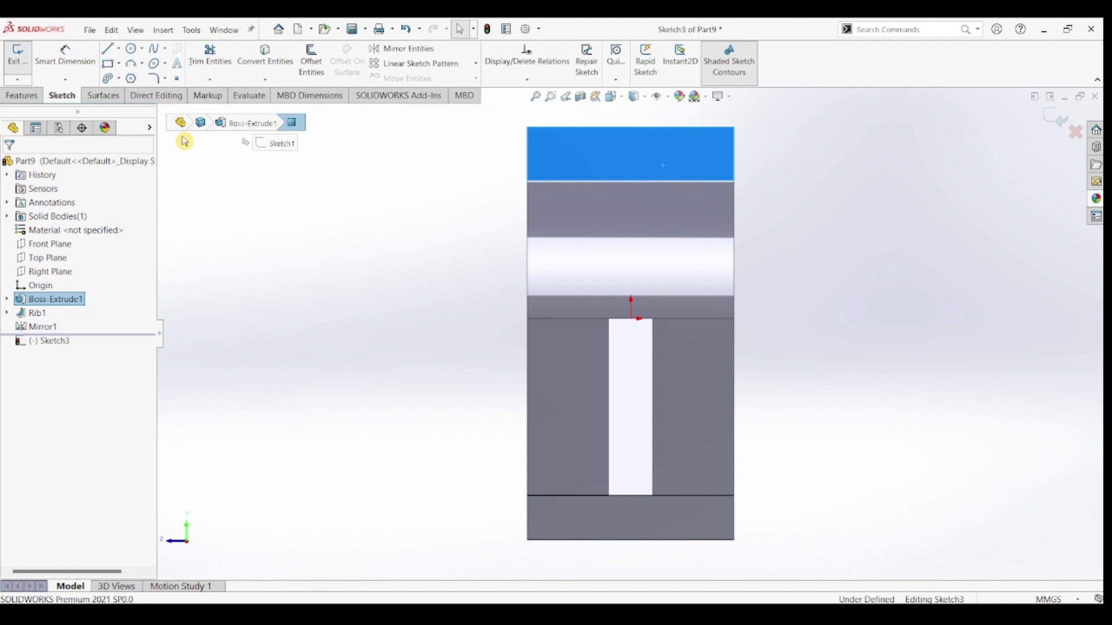
pyautogui.click(142, 49)
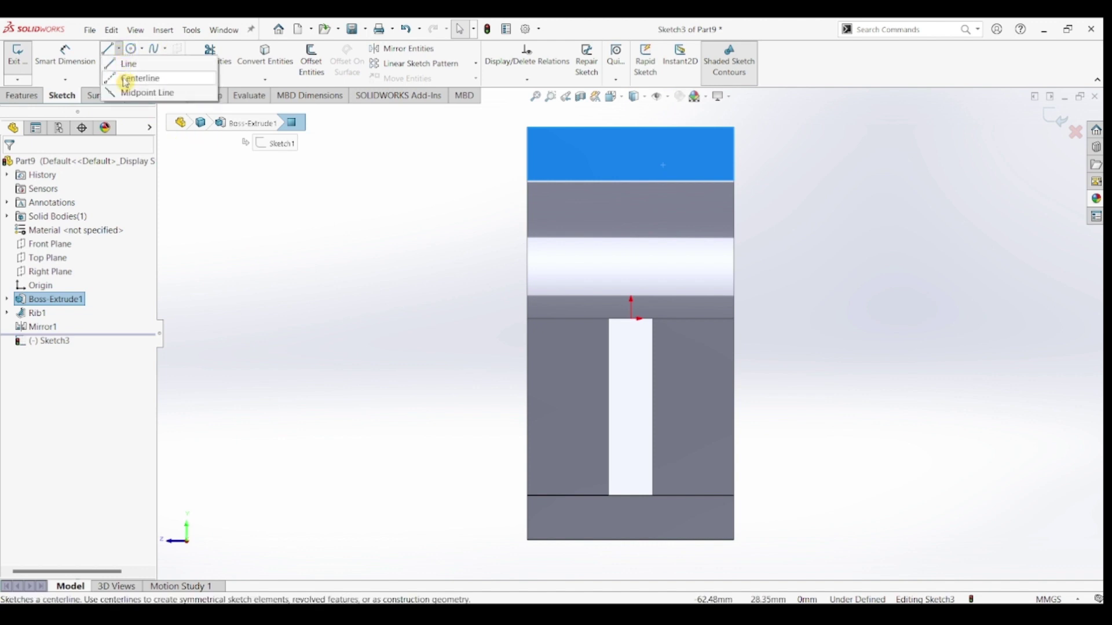
pyautogui.click(125, 77)
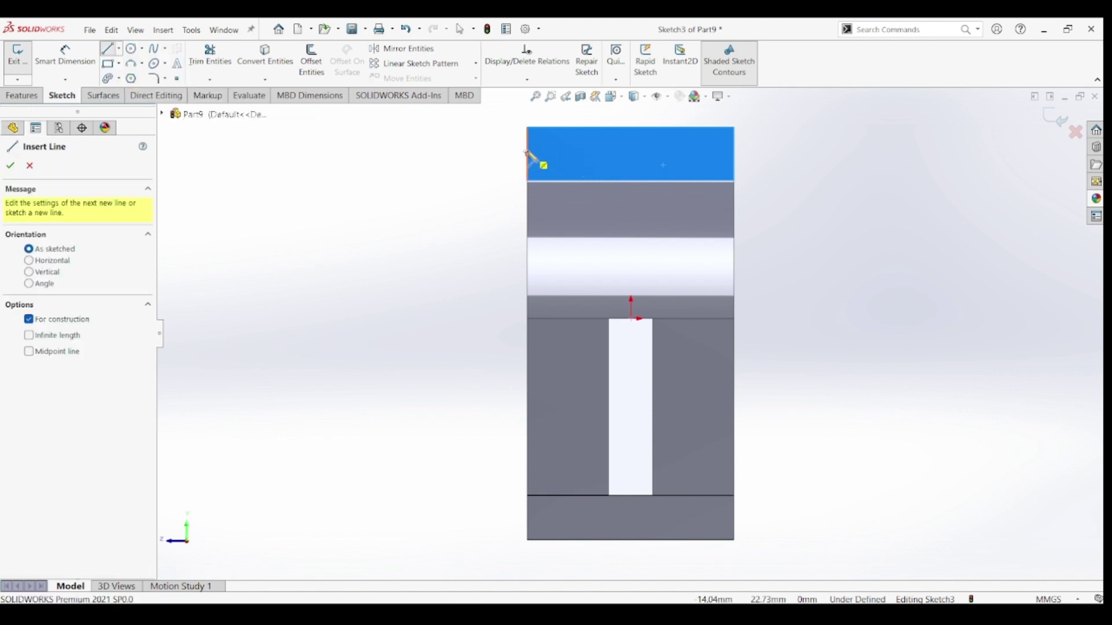
pyautogui.click(528, 153)
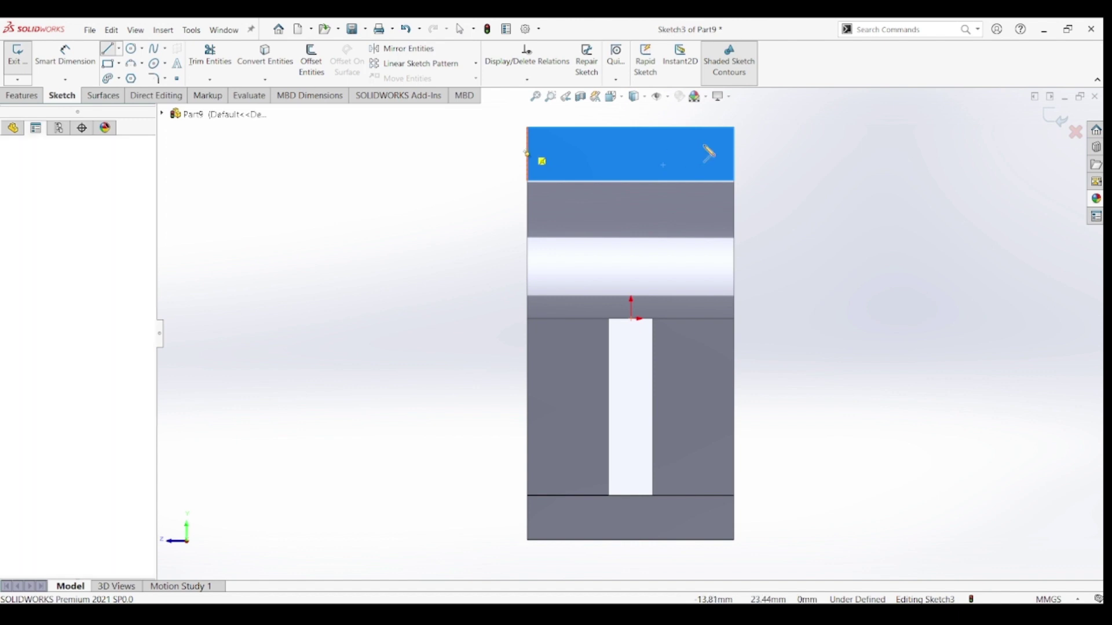
pyautogui.click(736, 153)
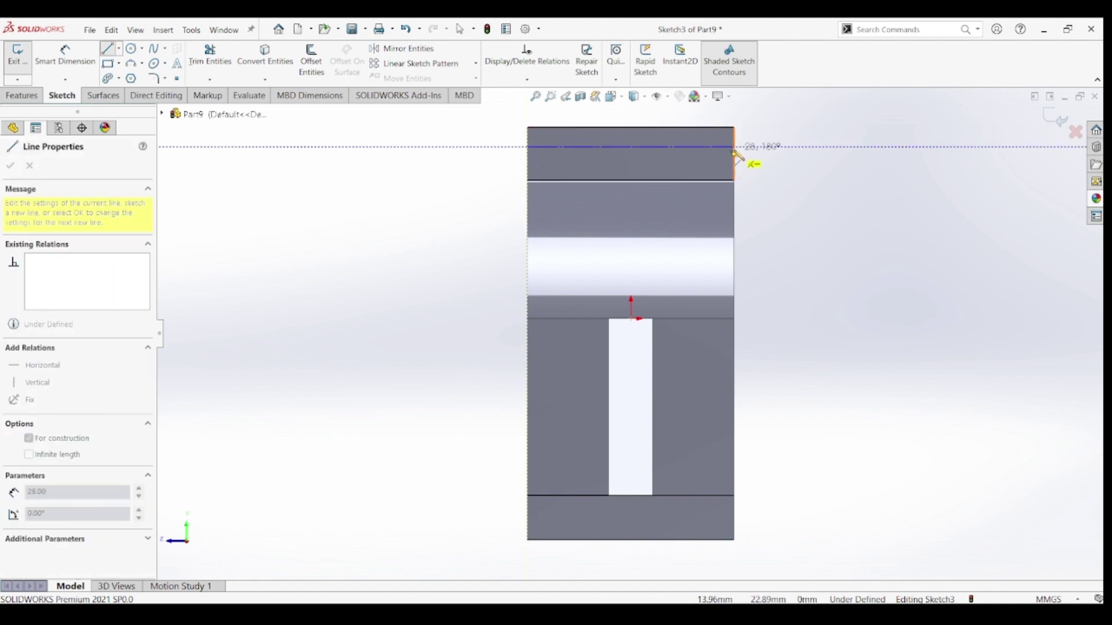
pyautogui.press('Escape')
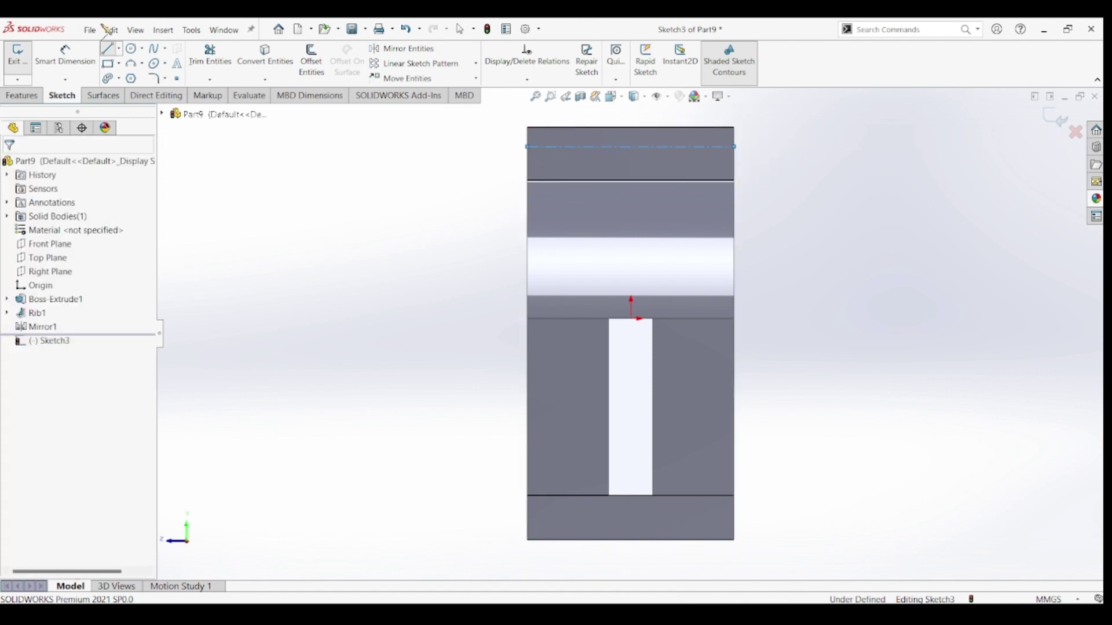
# Dimension the centerline's offset from the face's top edge, entering 2.65.
pyautogui.click(64, 55)
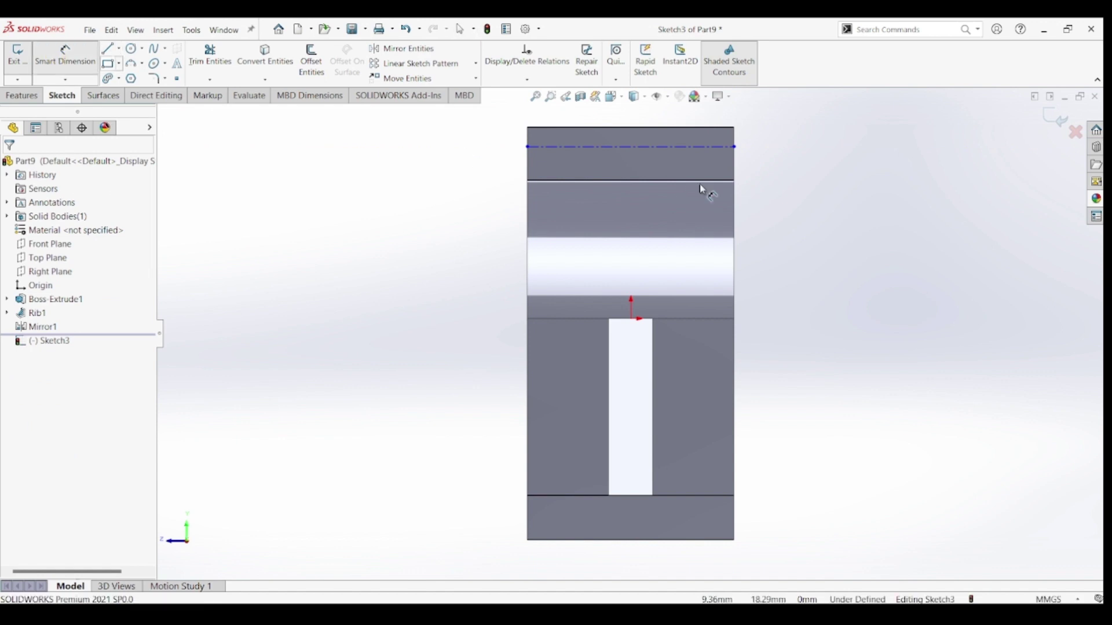
pyautogui.click(645, 152)
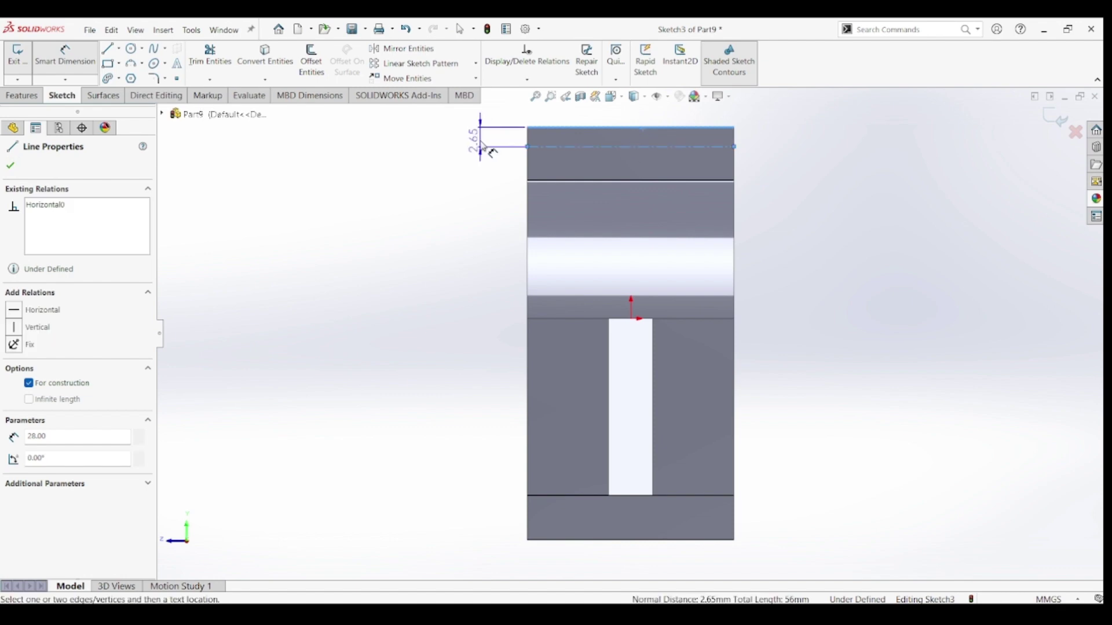
pyautogui.click(483, 149)
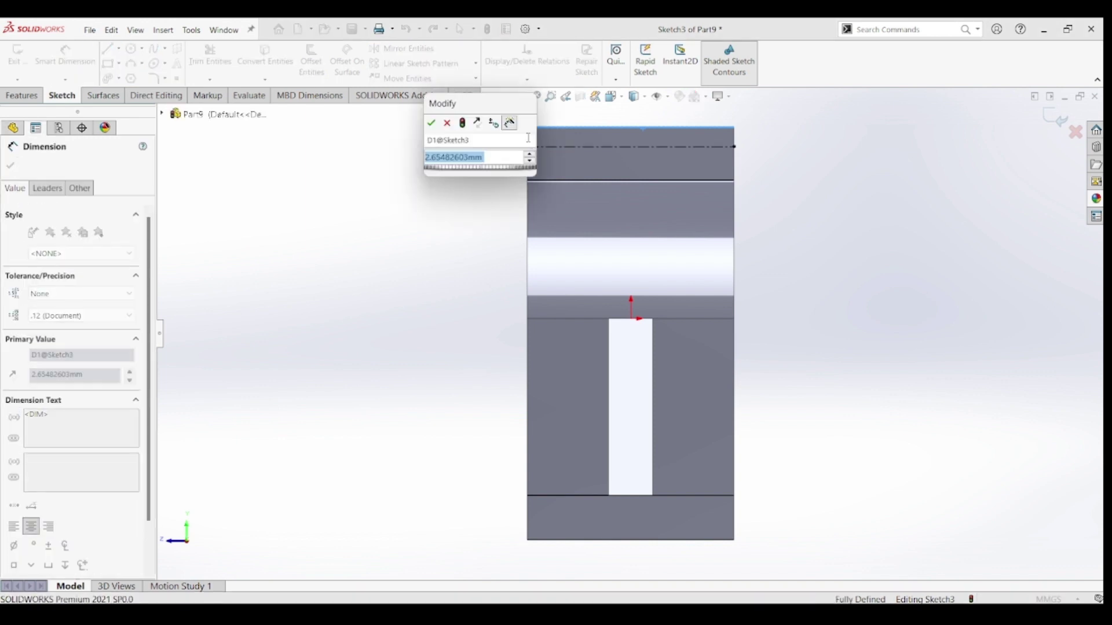
pyautogui.write('2.65')
pyautogui.press('Return')
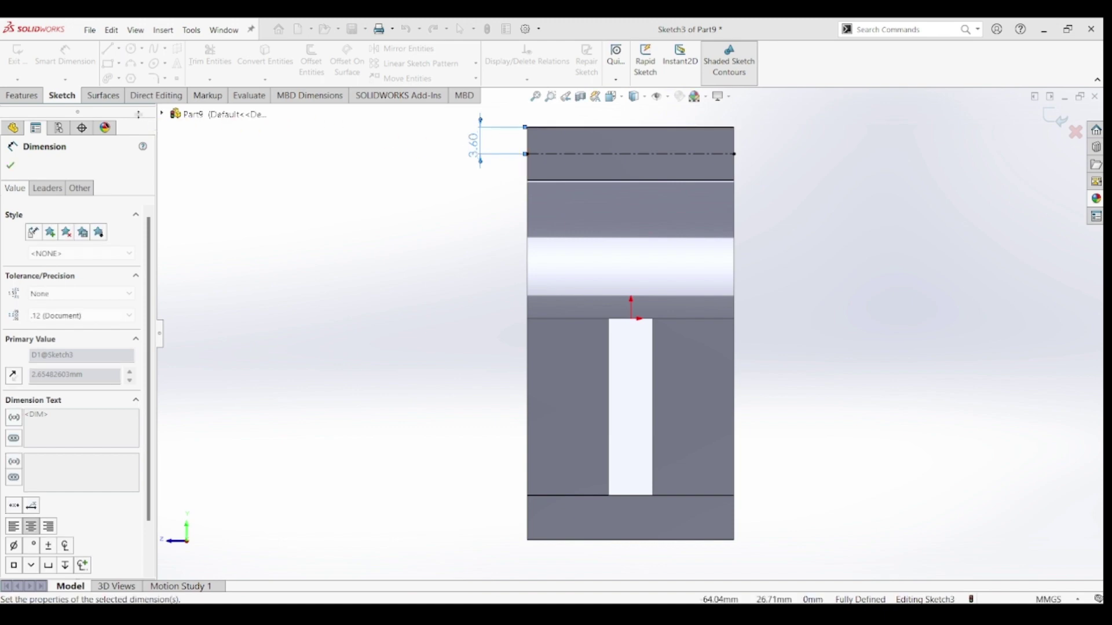
pyautogui.click(131, 49)
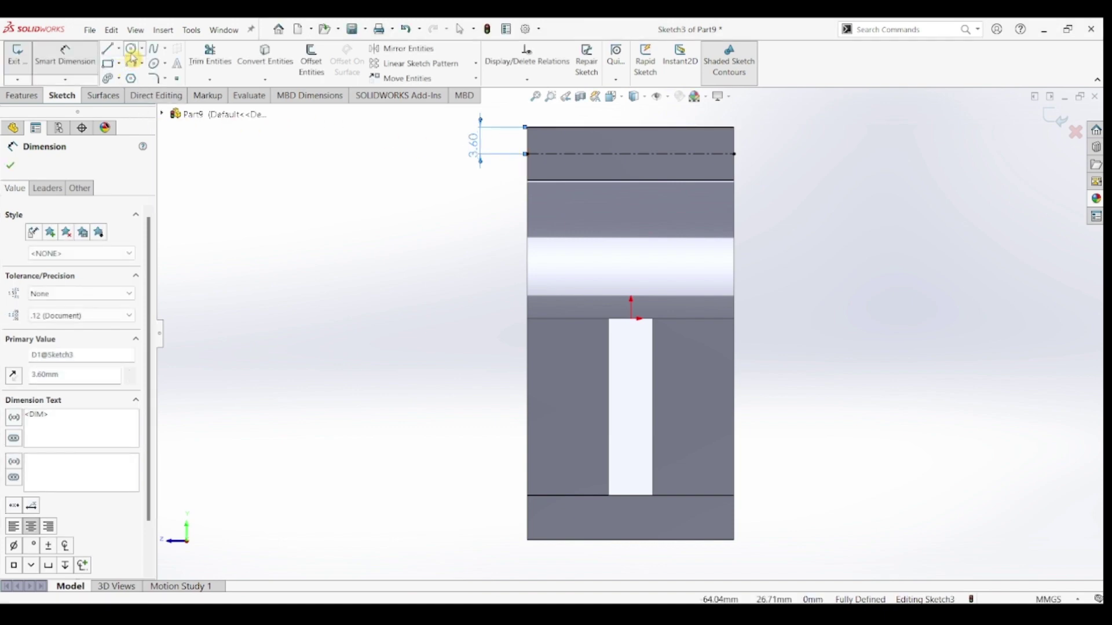
# Draw three hole circles centred along the centerline.
pyautogui.click(569, 154)
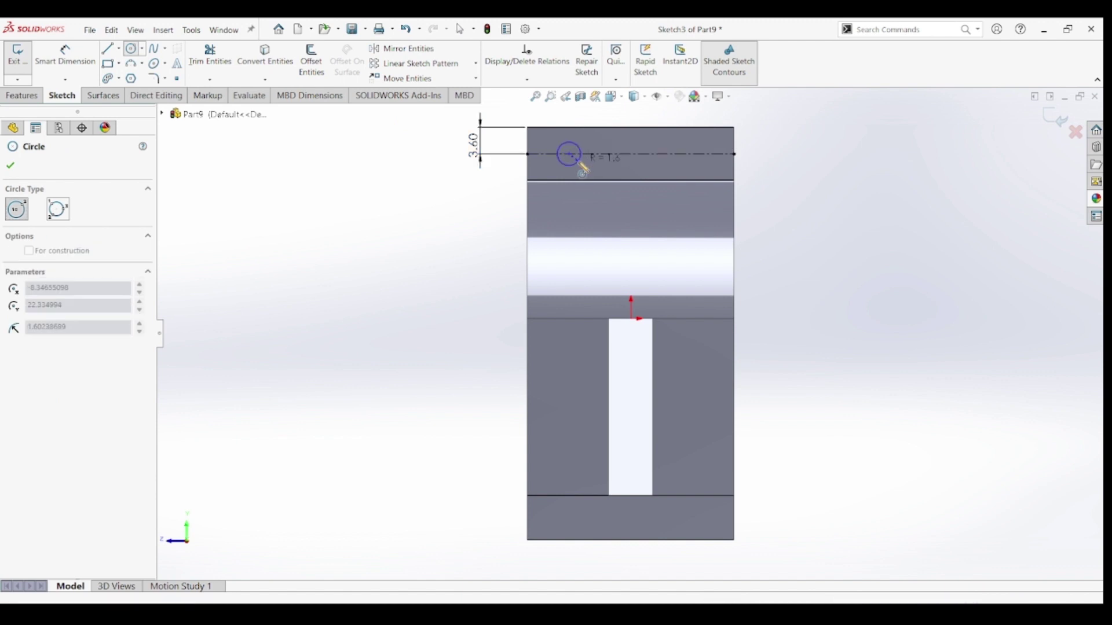
pyautogui.click(583, 162)
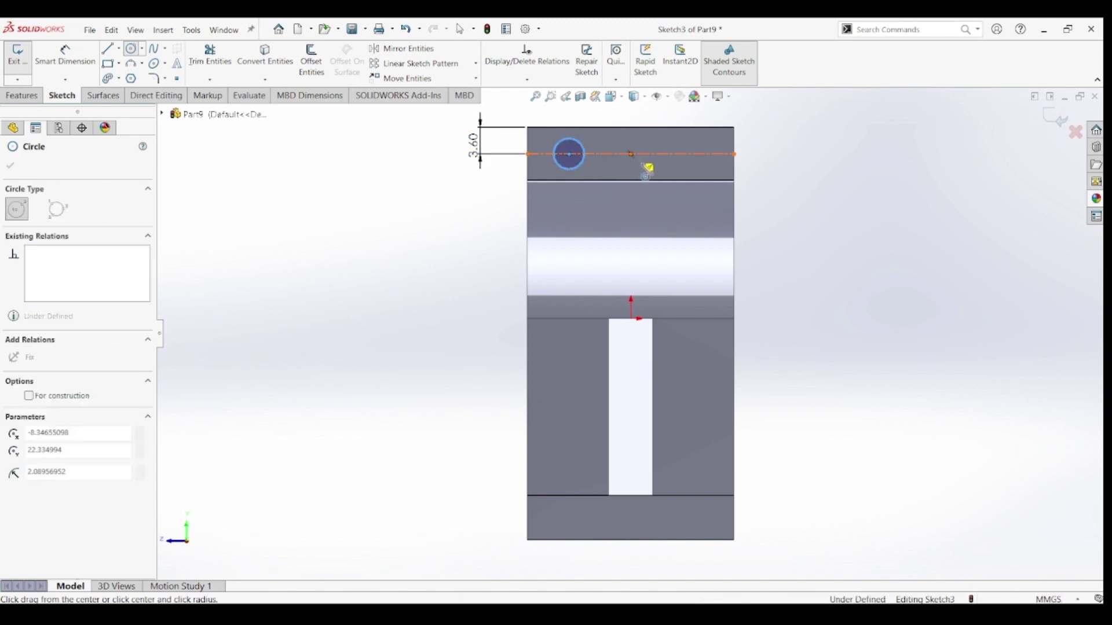
pyautogui.click(631, 154)
pyautogui.click(710, 154)
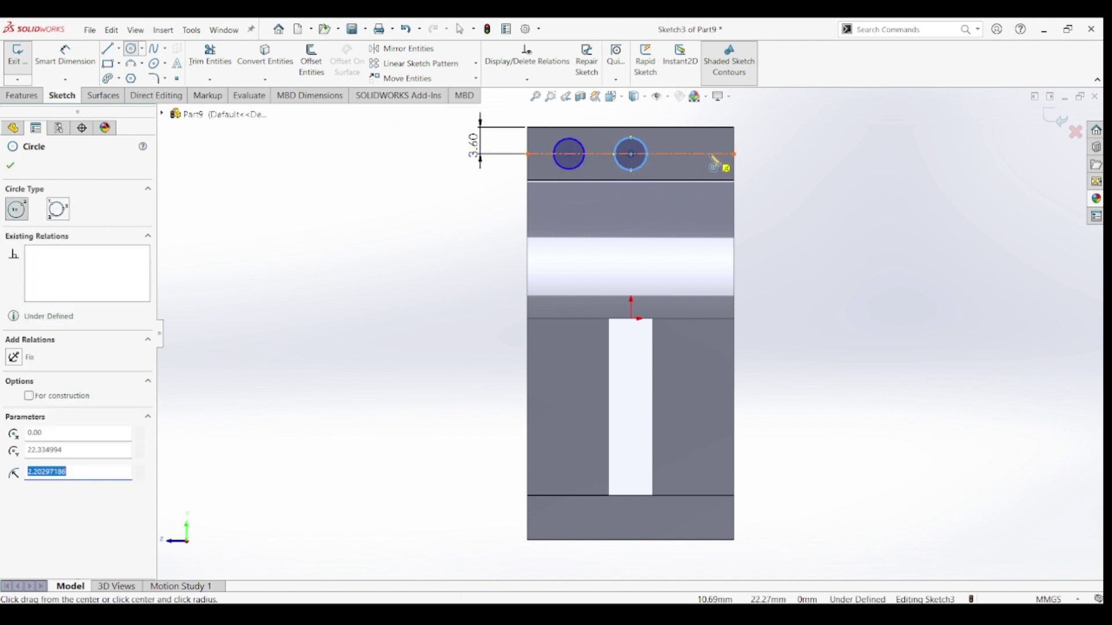
pyautogui.click(717, 172)
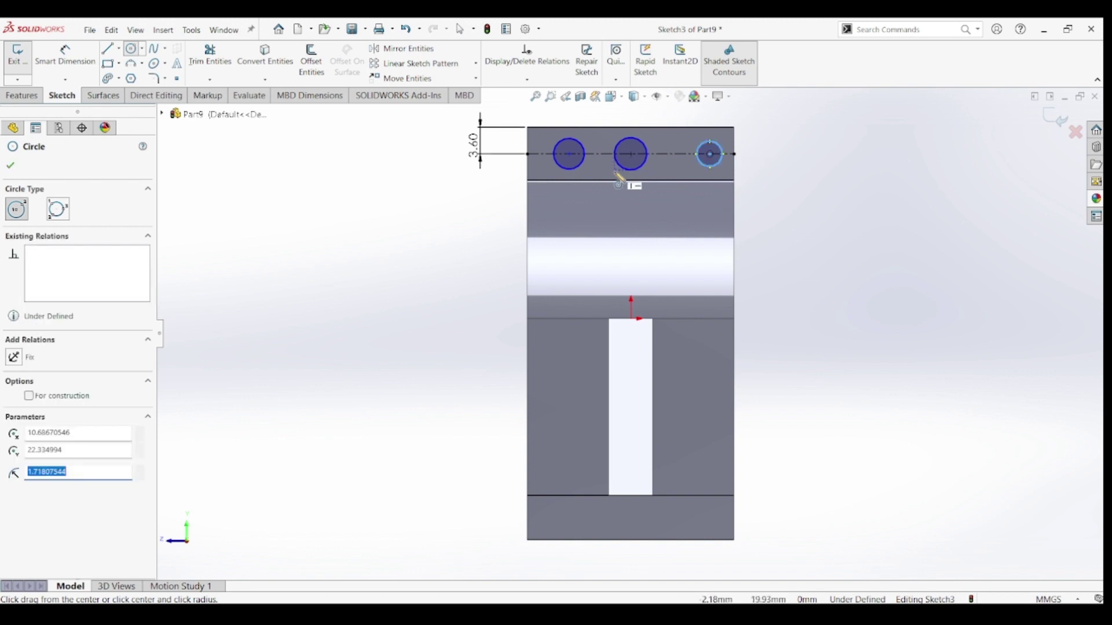
pyautogui.press('Escape')
pyautogui.press('Escape')
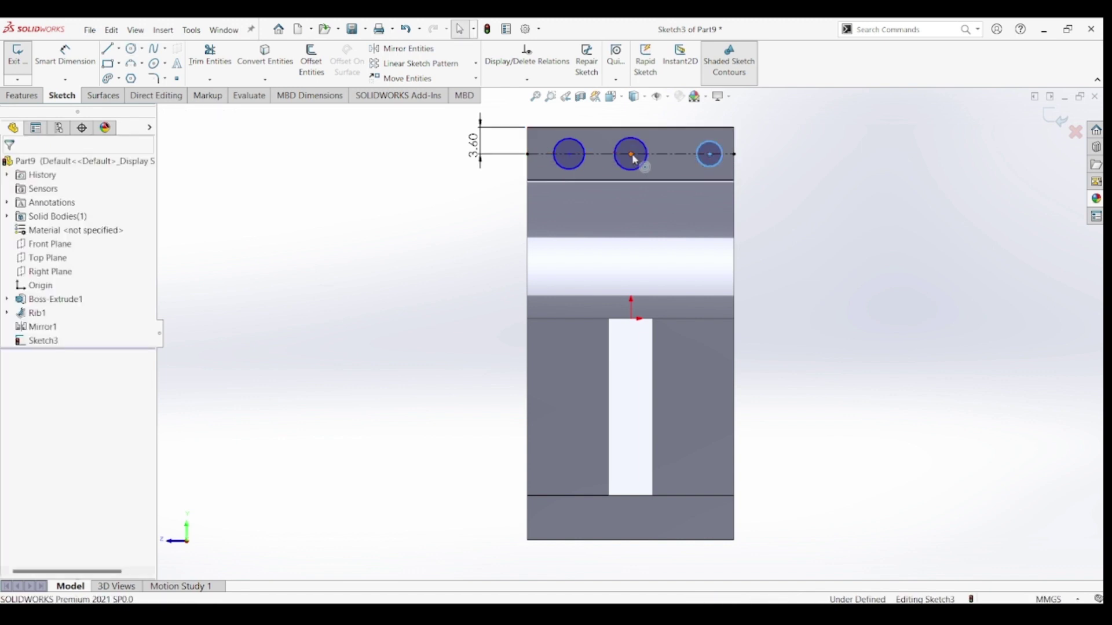
# Add a Midpoint relation between the middle circle's centre and the centerline.
pyautogui.click(631, 155)
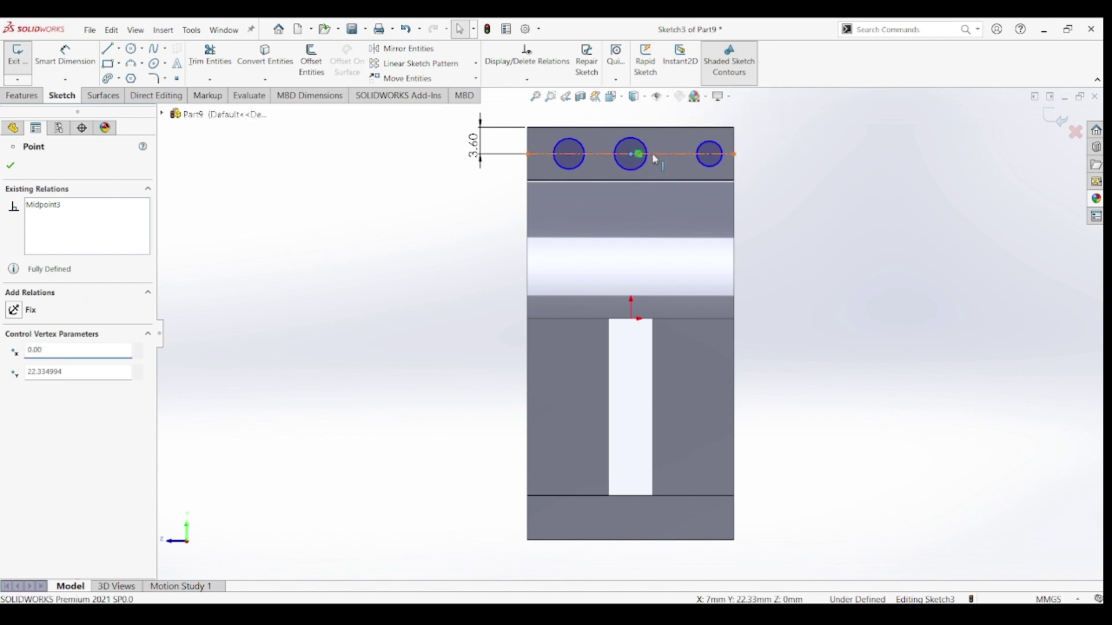
pyautogui.click(654, 155)
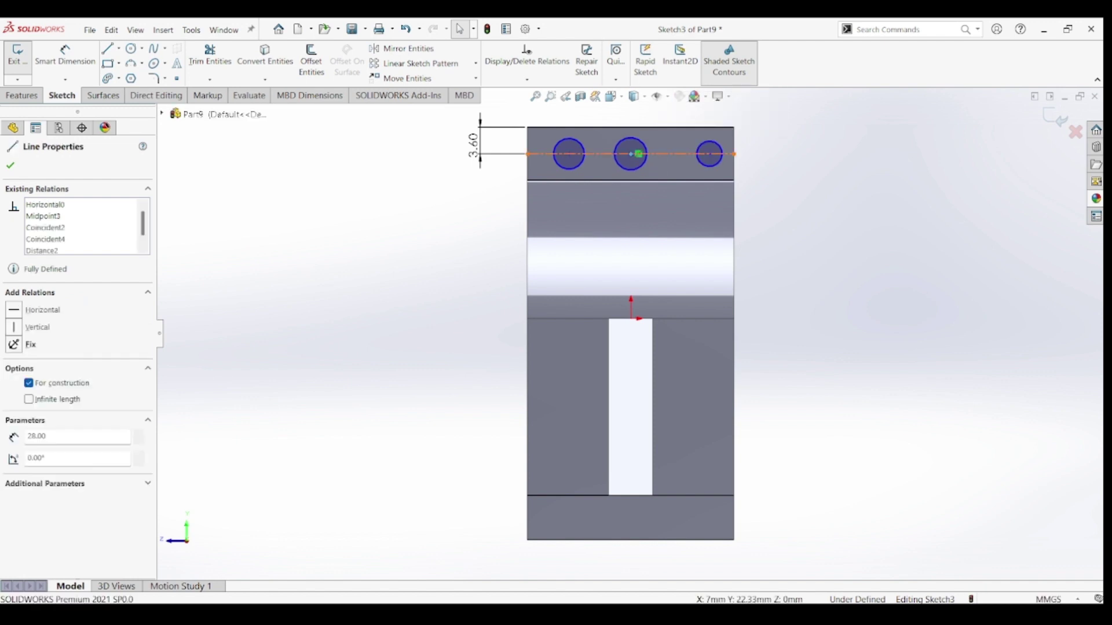
pyautogui.keyDown('ctrl'); pyautogui.click(638, 154); pyautogui.keyUp('ctrl')
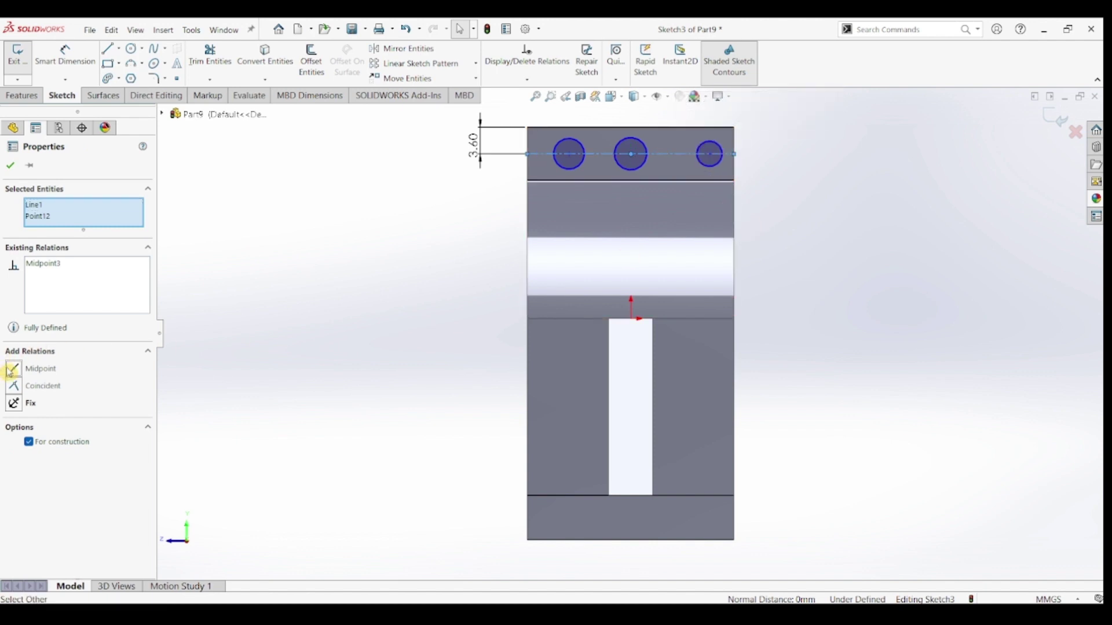
pyautogui.click(10, 169)
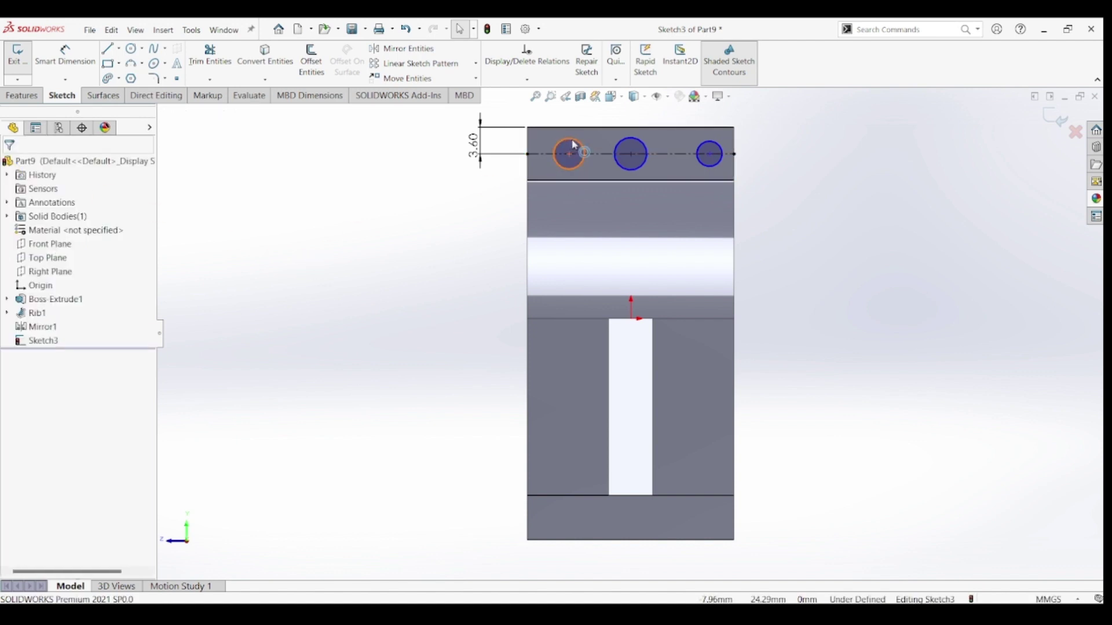
# Dimension the left bolt-hole circle with a 4.00 mm diameter.
pyautogui.click(63, 58)
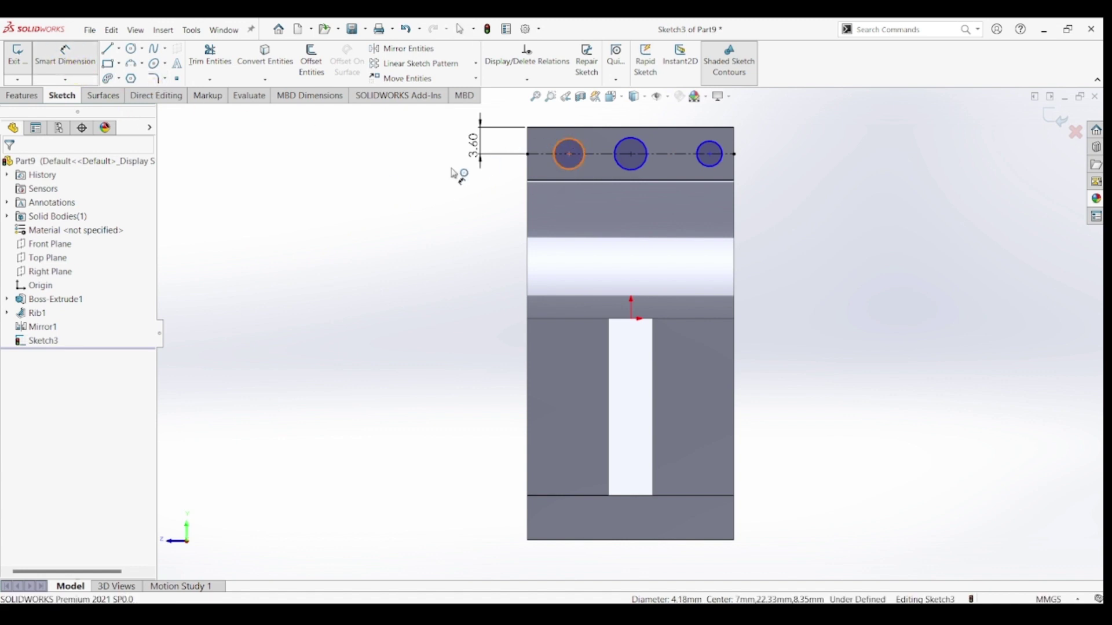
pyautogui.click(425, 194)
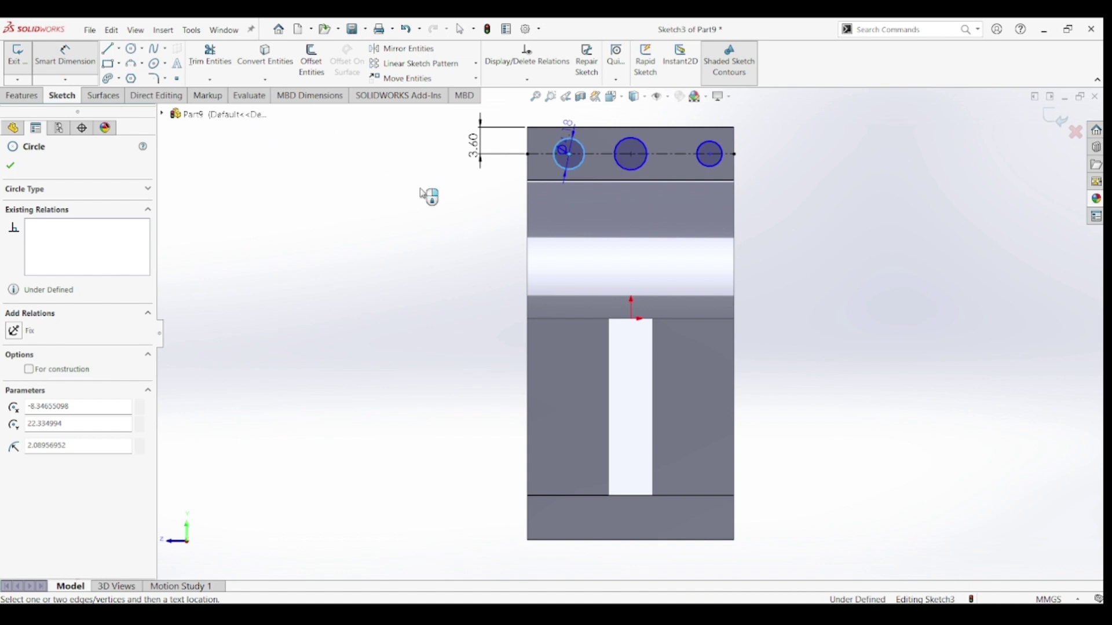
pyautogui.click(423, 194)
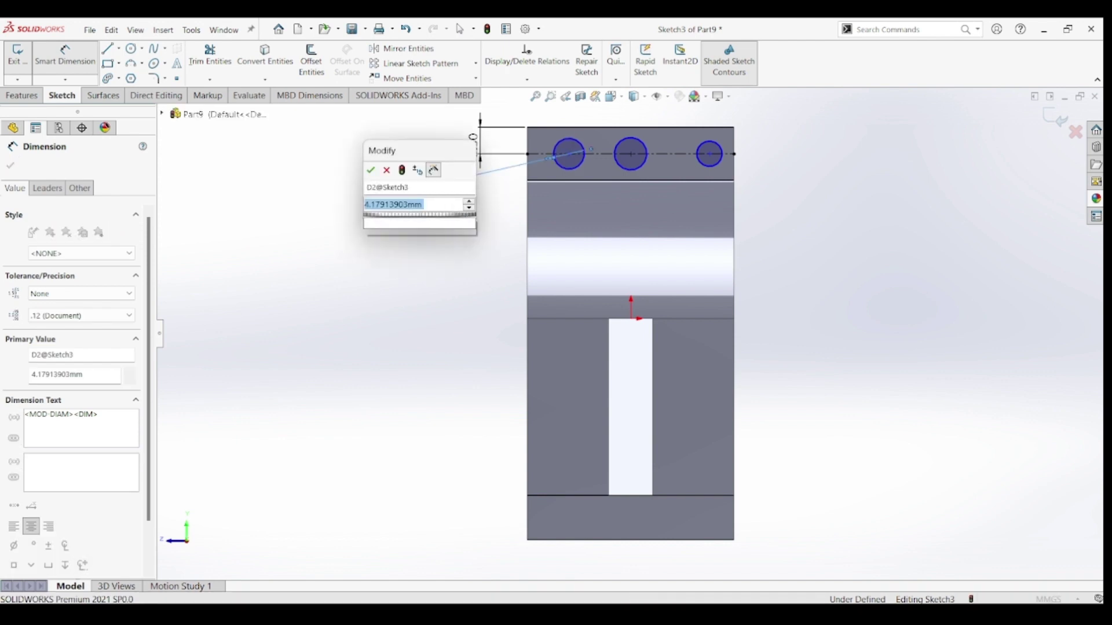
pyautogui.write('4')
pyautogui.press('Return')
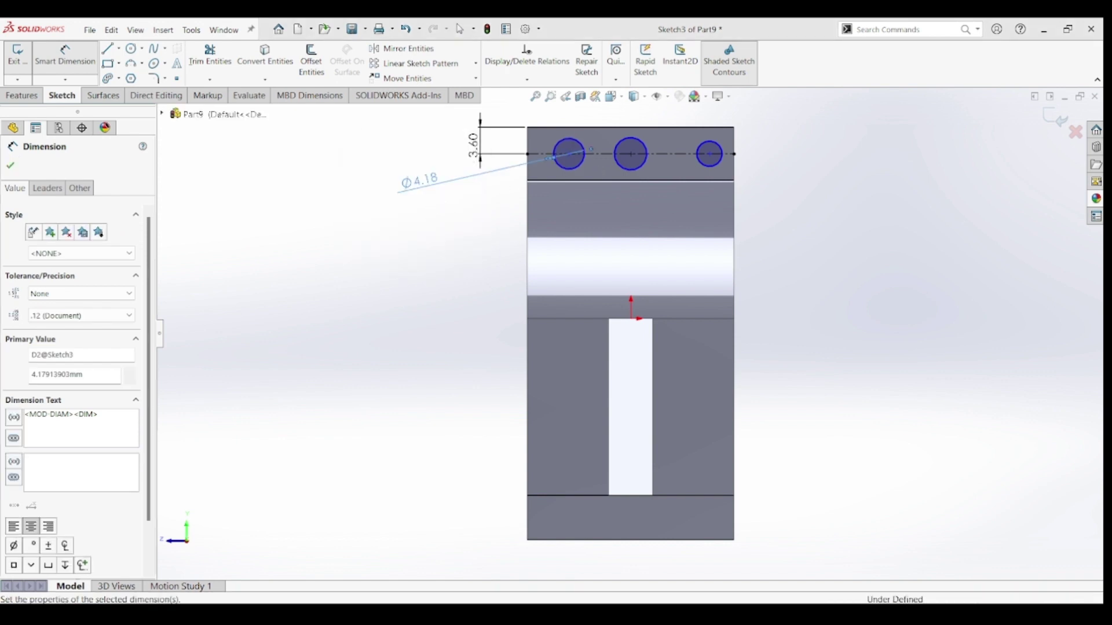
pyautogui.click(575, 189)
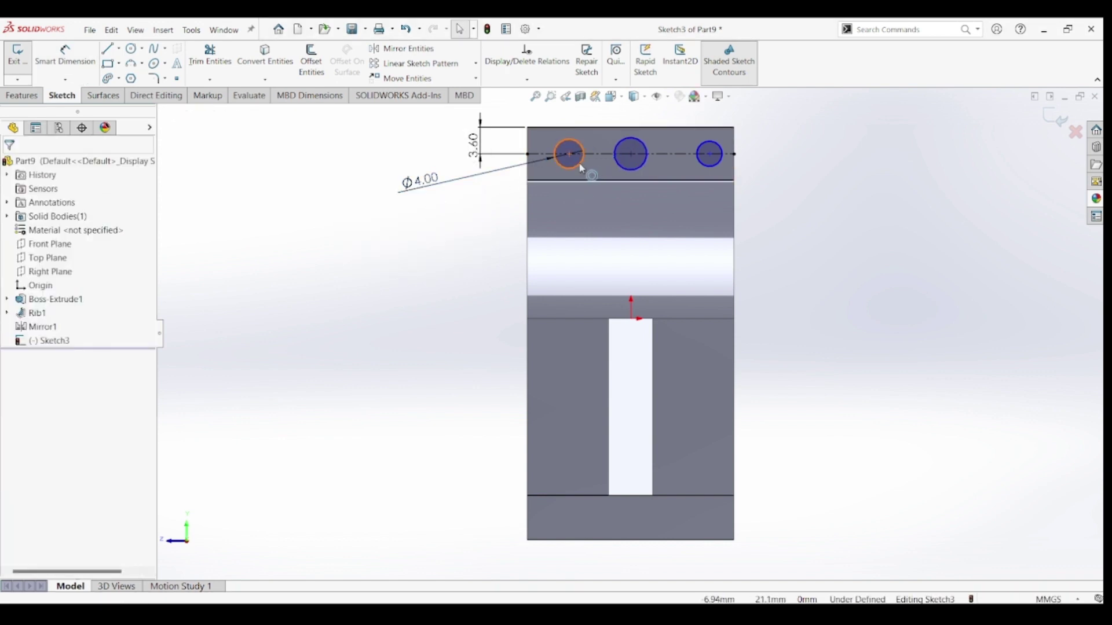
# Add an Equal relation so all three hole circles match the 4.00 mm size.
pyautogui.click(621, 168)
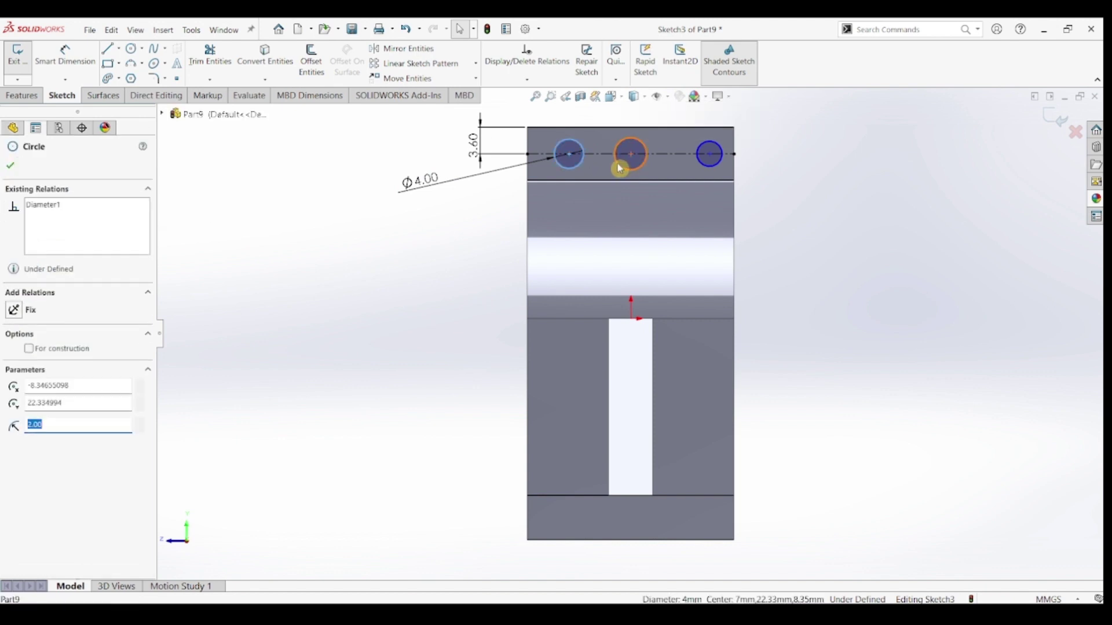
pyautogui.keyDown('ctrl'); pyautogui.click(705, 169); pyautogui.keyUp('ctrl')
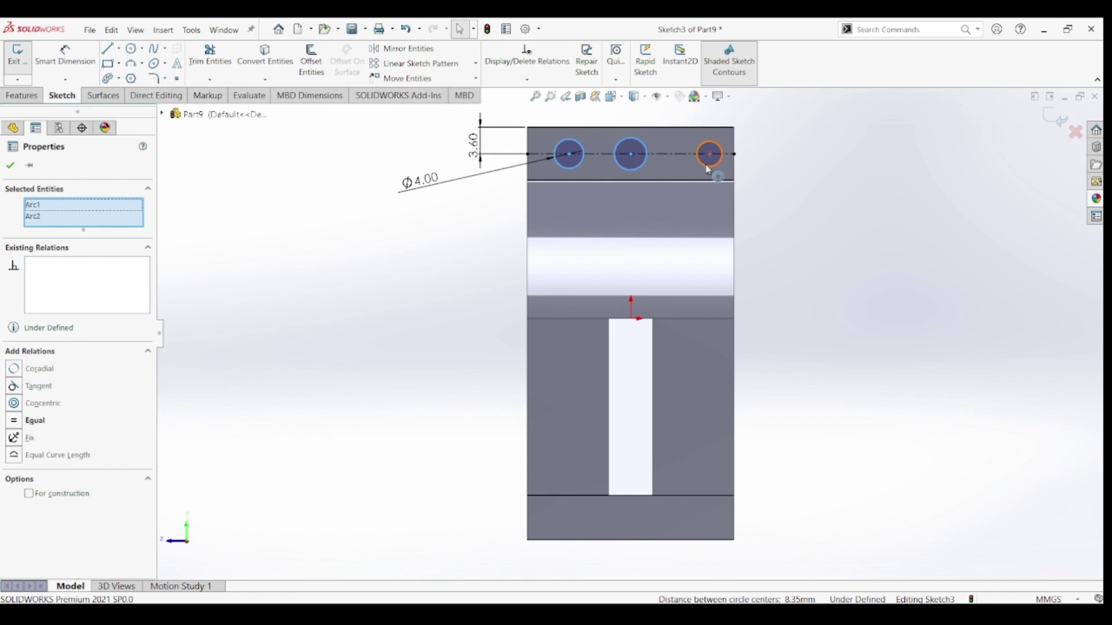
pyautogui.click(708, 170)
pyautogui.keyDown('ctrl'); pyautogui.click(707, 168); pyautogui.keyUp('ctrl')
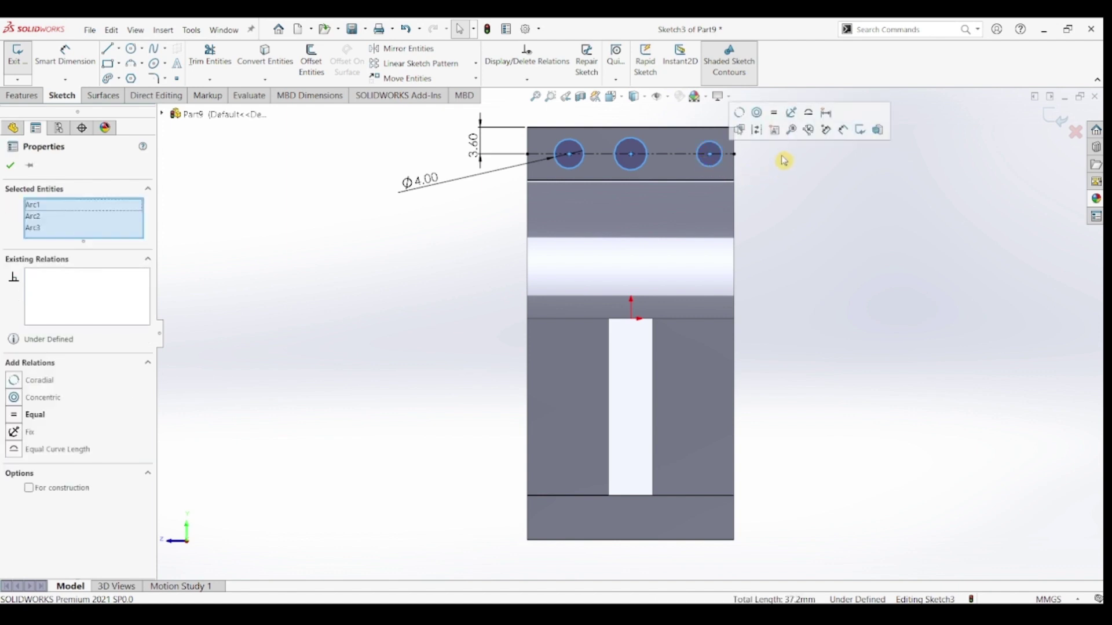
pyautogui.click(778, 115)
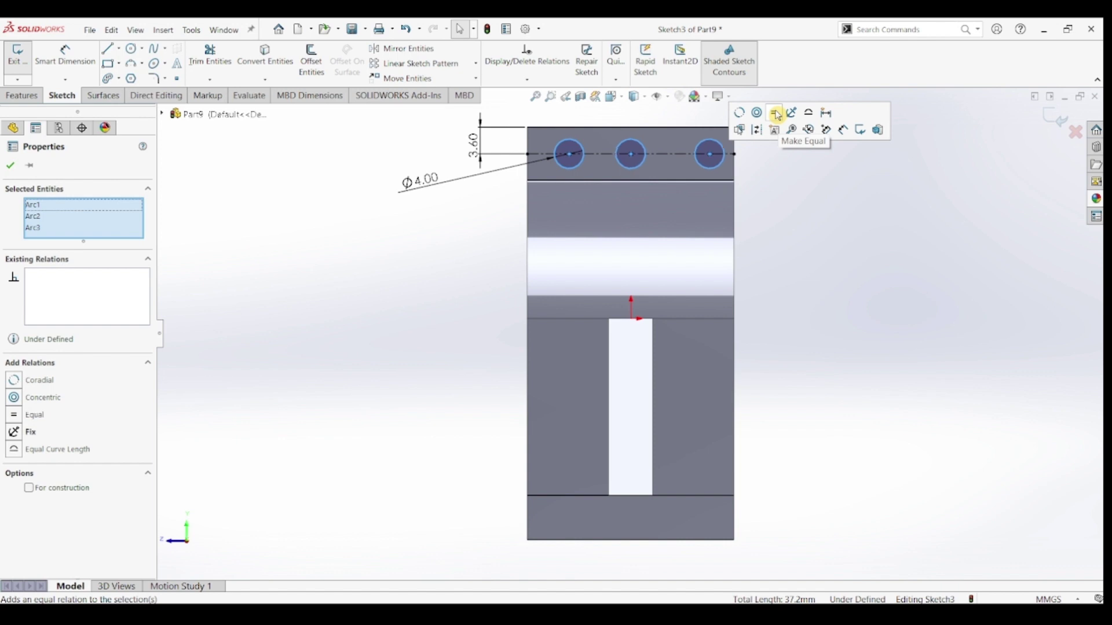
pyautogui.click(814, 231)
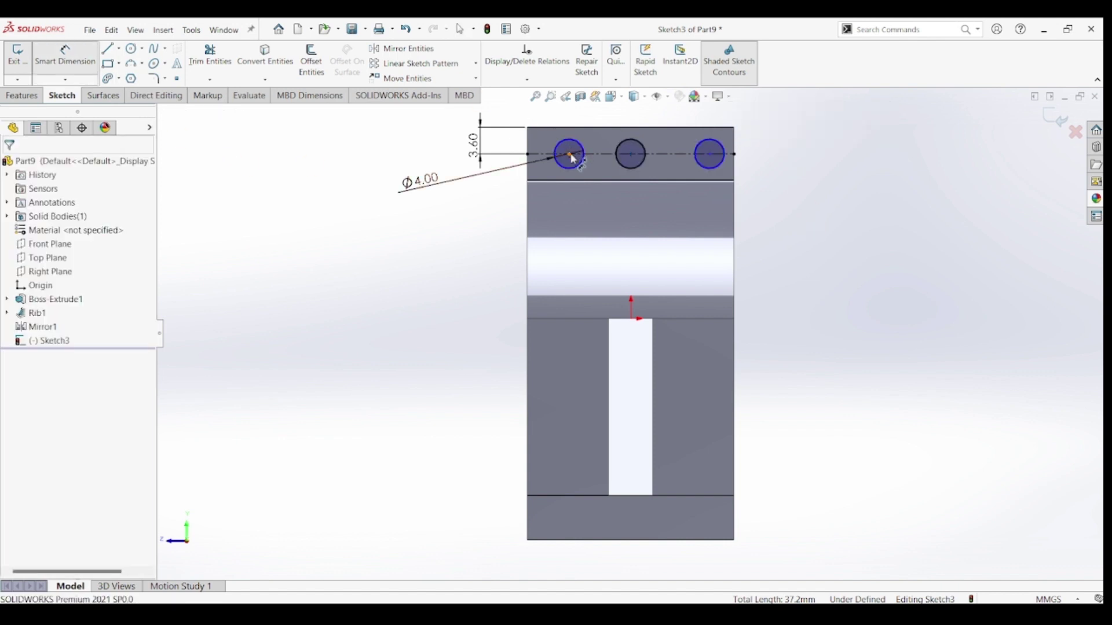
# Dimension both centre-to-centre hole spacings at 7.00 mm, fully defining Sketch3.
pyautogui.click(630, 154)
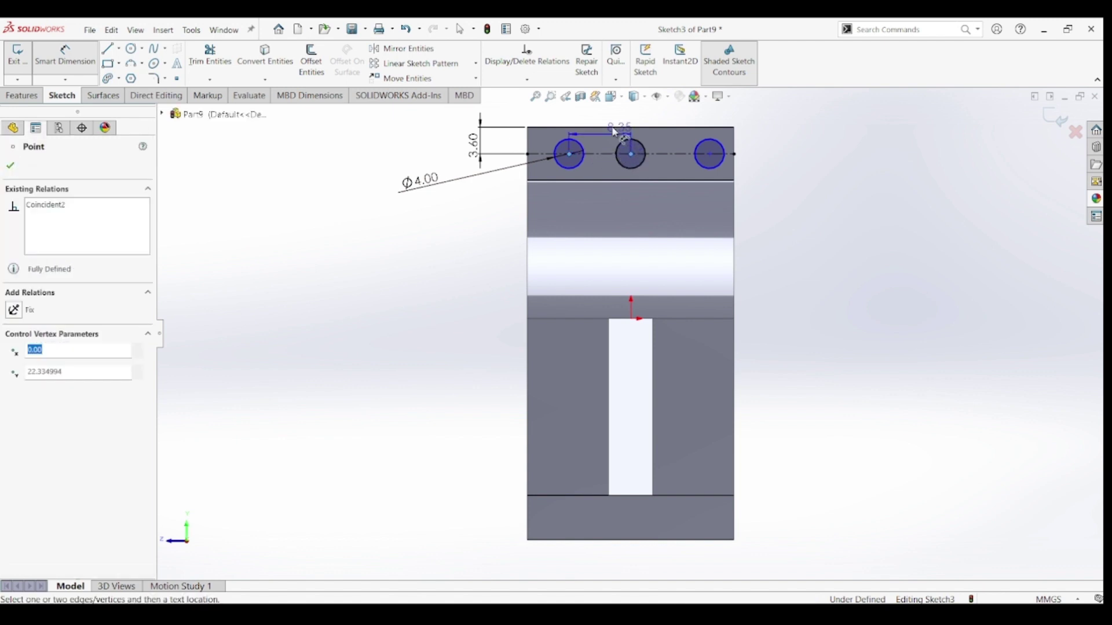
pyautogui.click(602, 122)
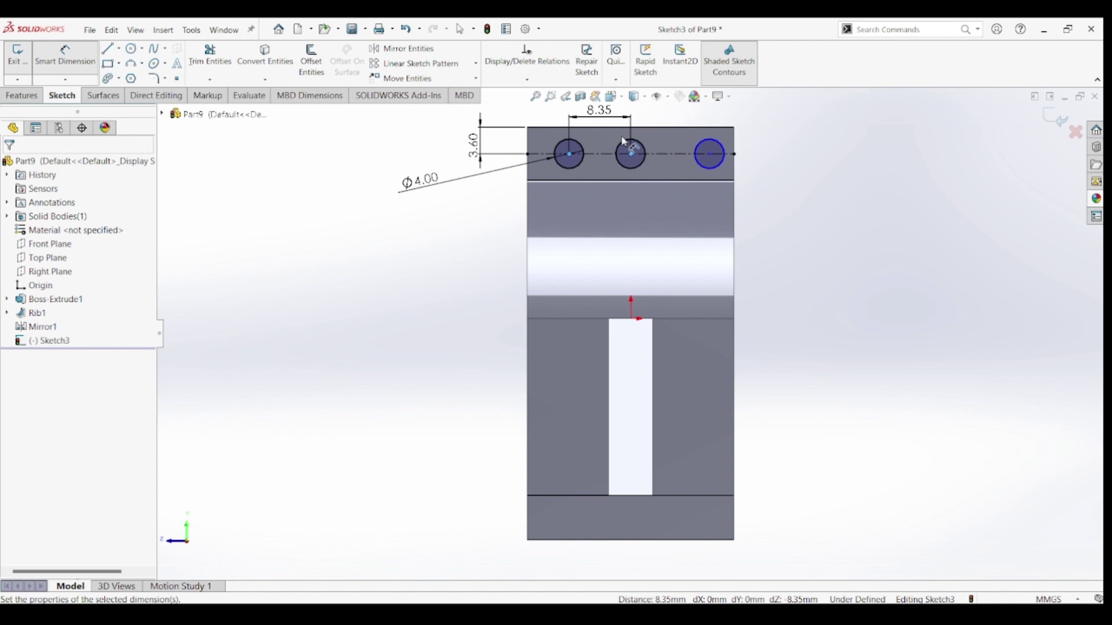
pyautogui.write('7')
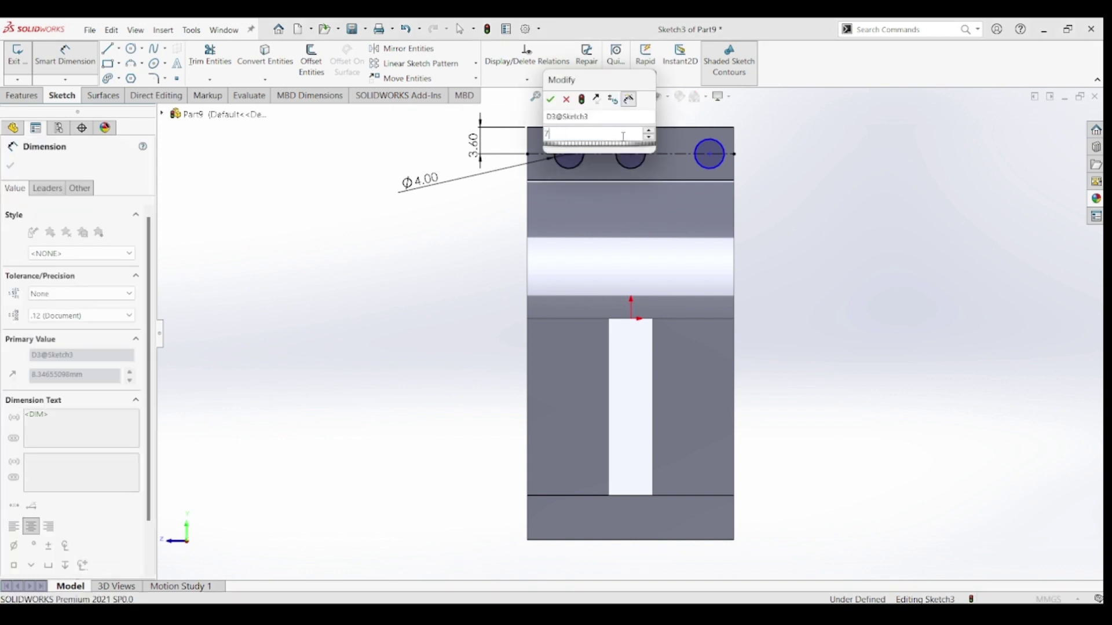
pyautogui.press('Return')
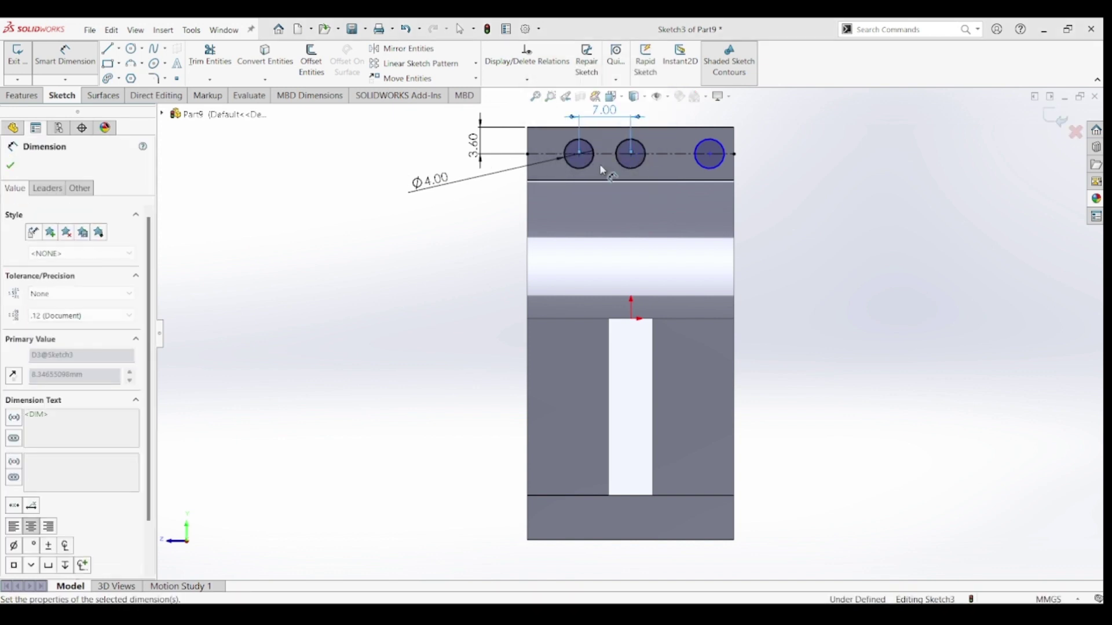
pyautogui.click(711, 155)
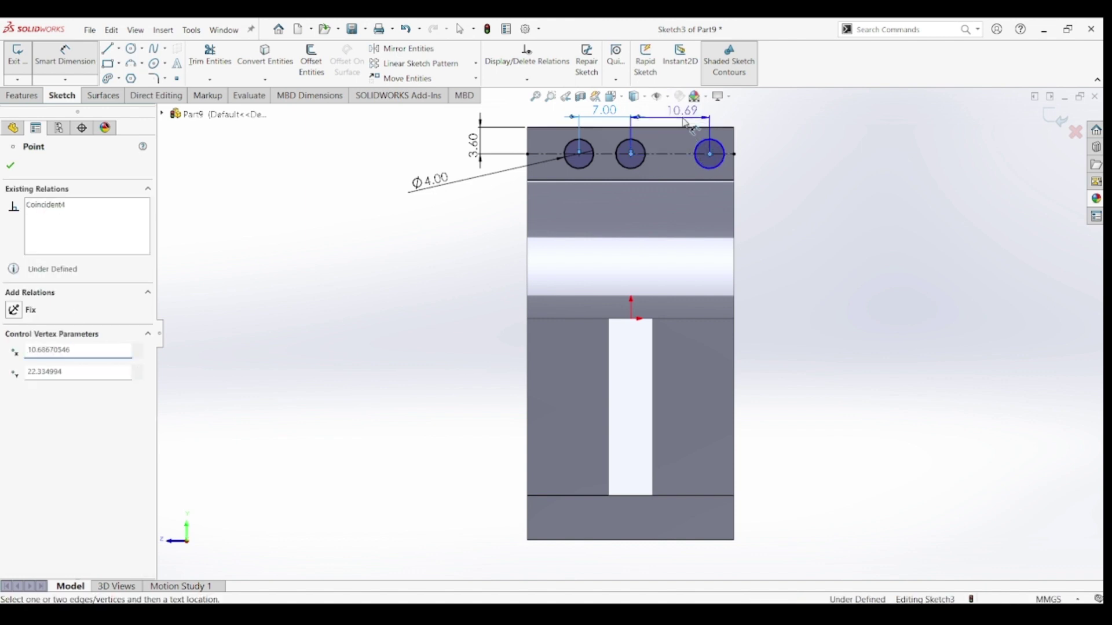
pyautogui.press('Escape')
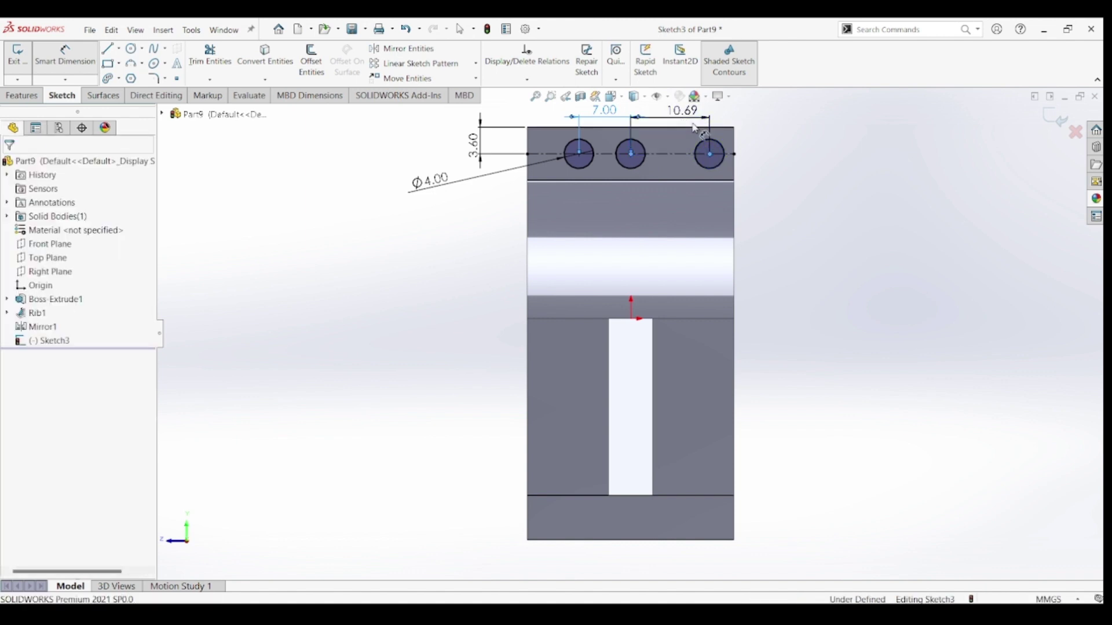
pyautogui.click(695, 129)
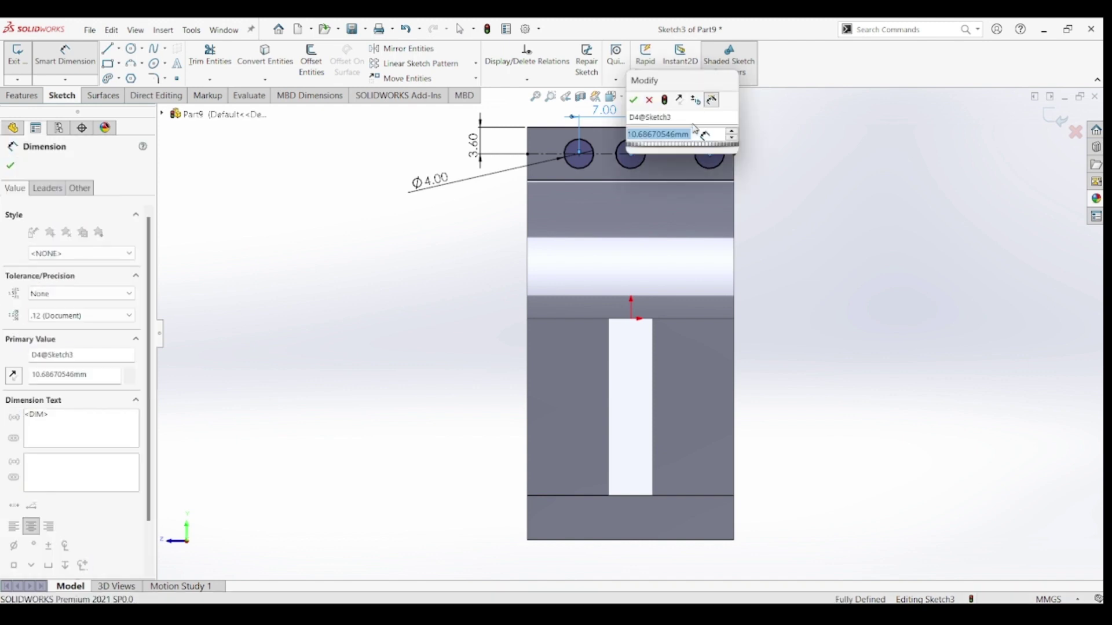
pyautogui.write('7')
pyautogui.press('Return')
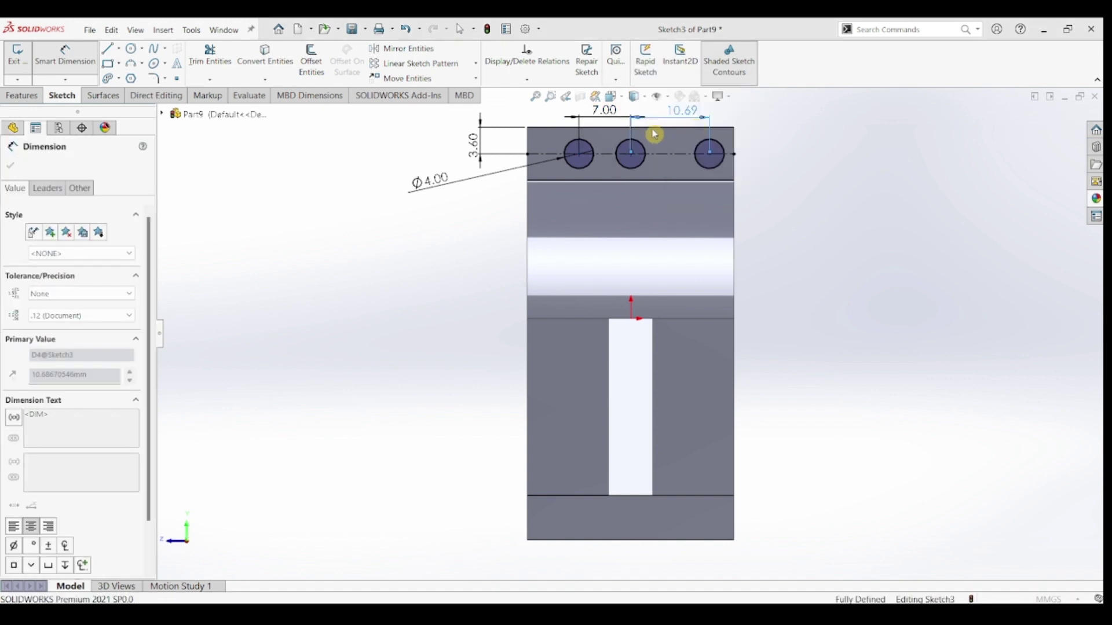
pyautogui.write('7')
pyautogui.press('Return')
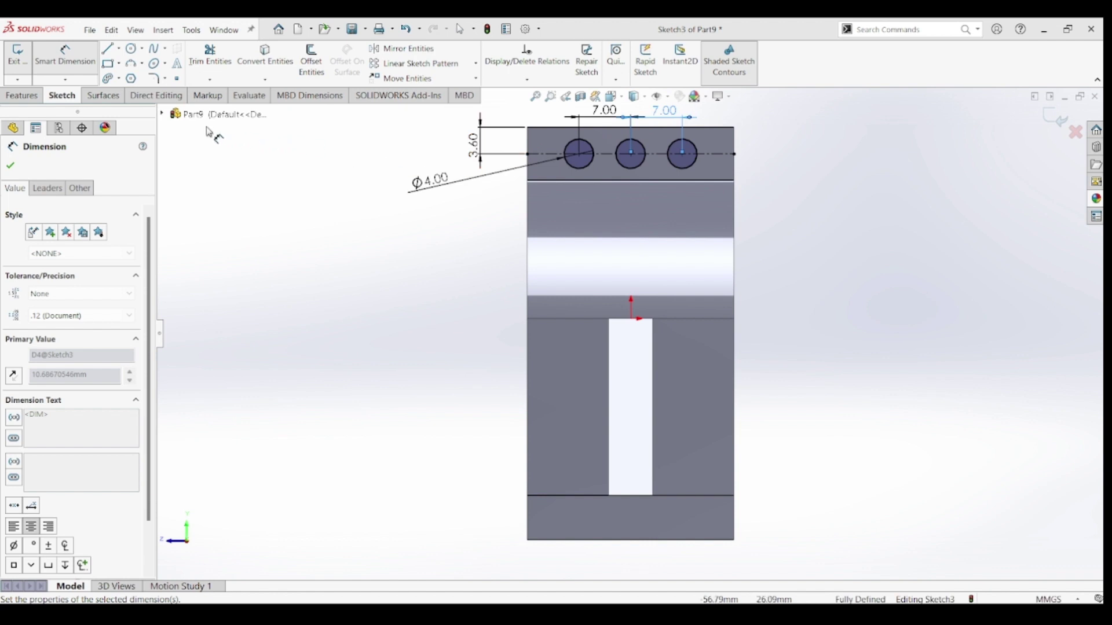
pyautogui.click(22, 95)
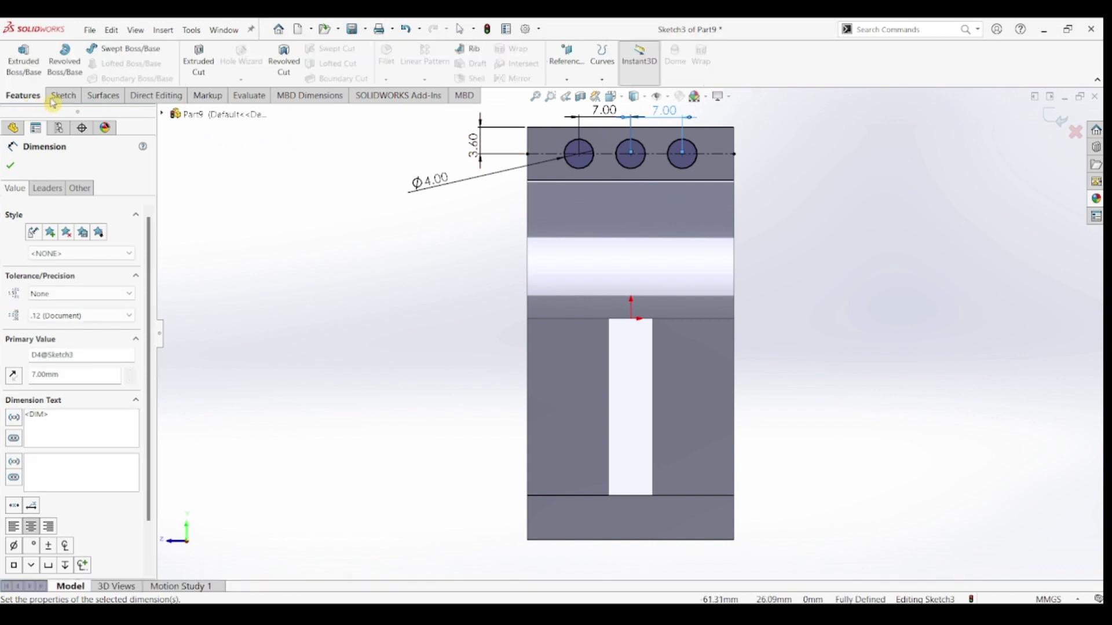
# Extrude-cut the three hole circles Through All as Cut-Extrude1 across the clamp top.
pyautogui.click(199, 61)
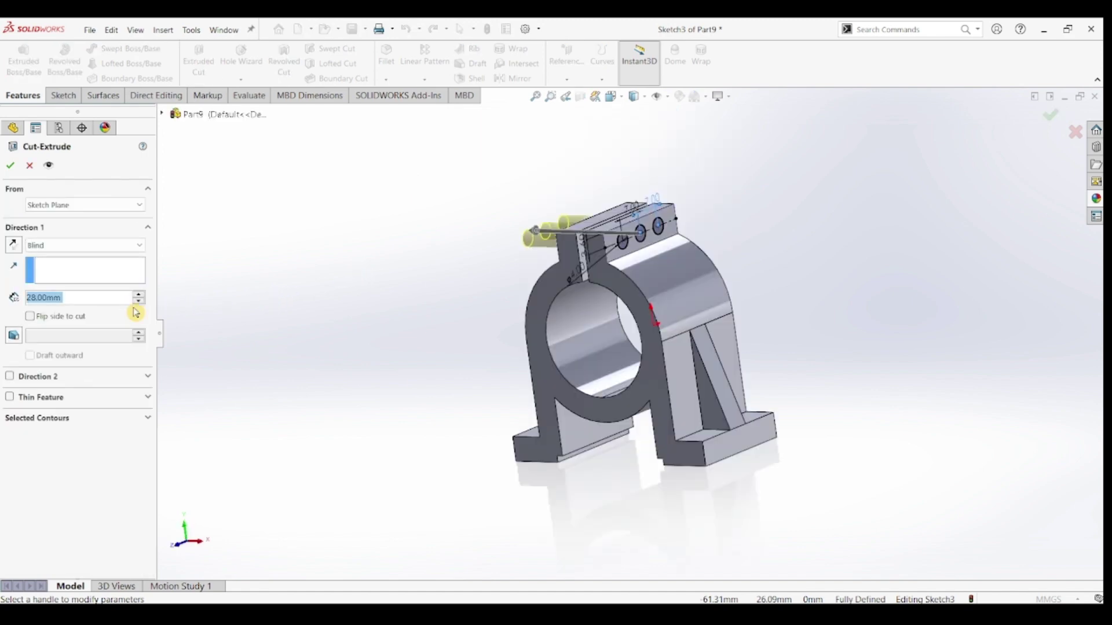
pyautogui.click(133, 245)
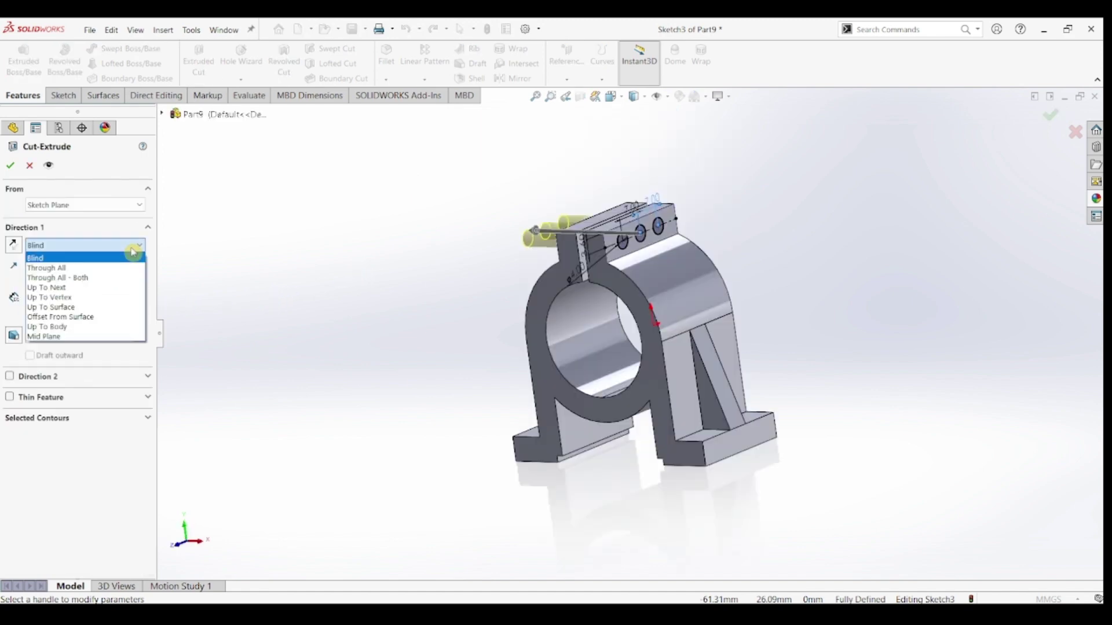
pyautogui.click(105, 269)
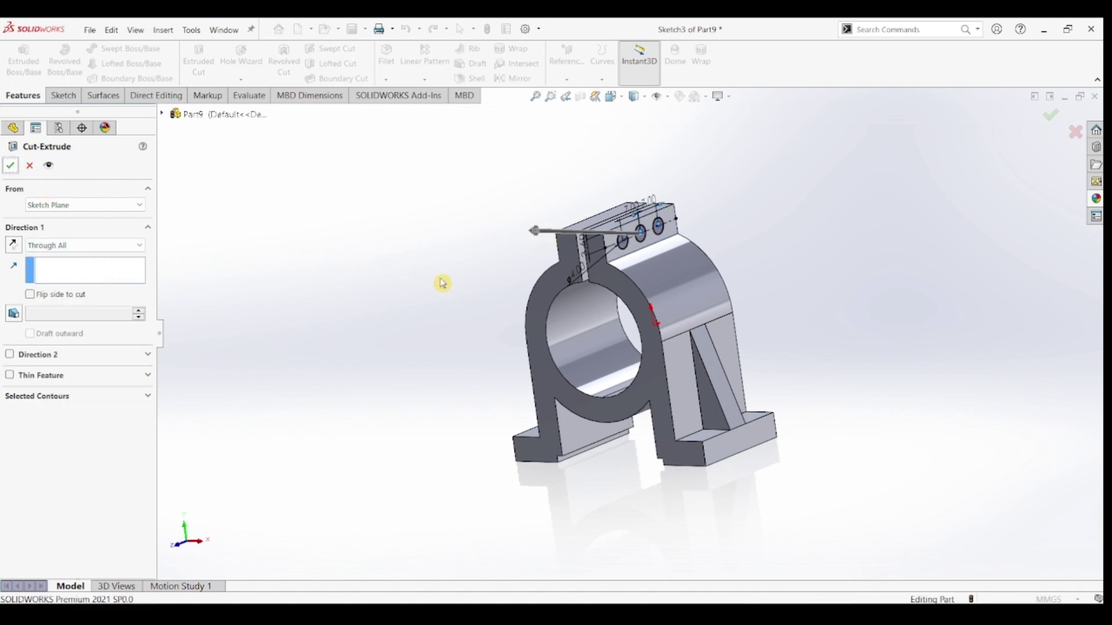
pyautogui.click(472, 356)
pyautogui.moveTo(822, 328)
pyautogui.mouseDown(button='middle')
pyautogui.moveTo(839, 387)
pyautogui.moveTo(833, 414)
pyautogui.mouseUp(button='middle')
# Start a sketch on a base foot's top face and draw a mounting-hole circle.
pyautogui.click(703, 438)
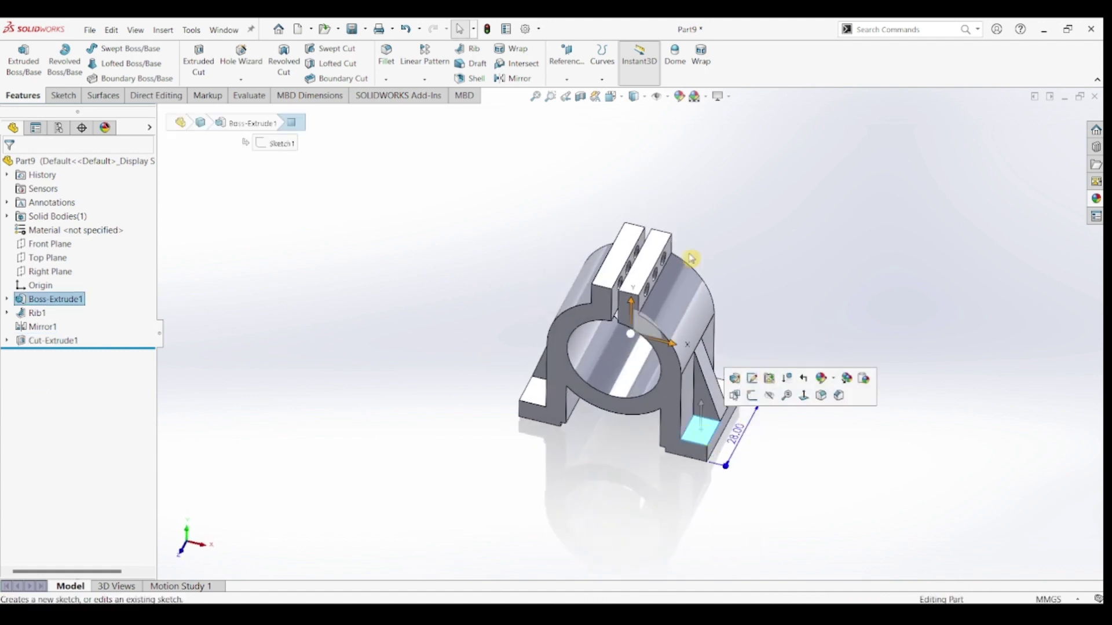
pyautogui.click(67, 98)
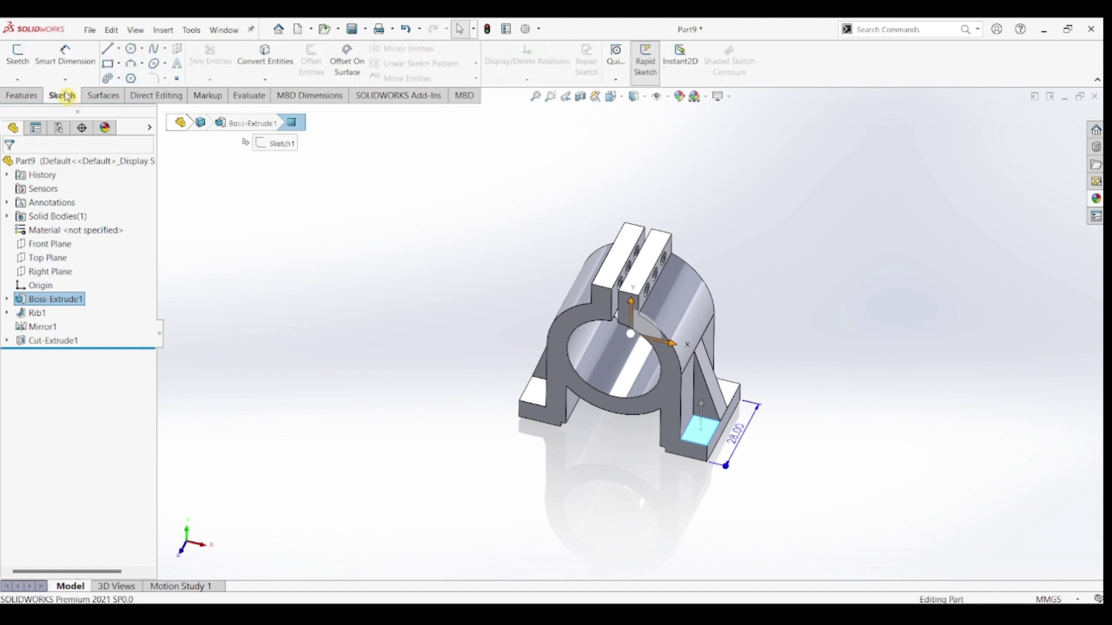
pyautogui.click(19, 58)
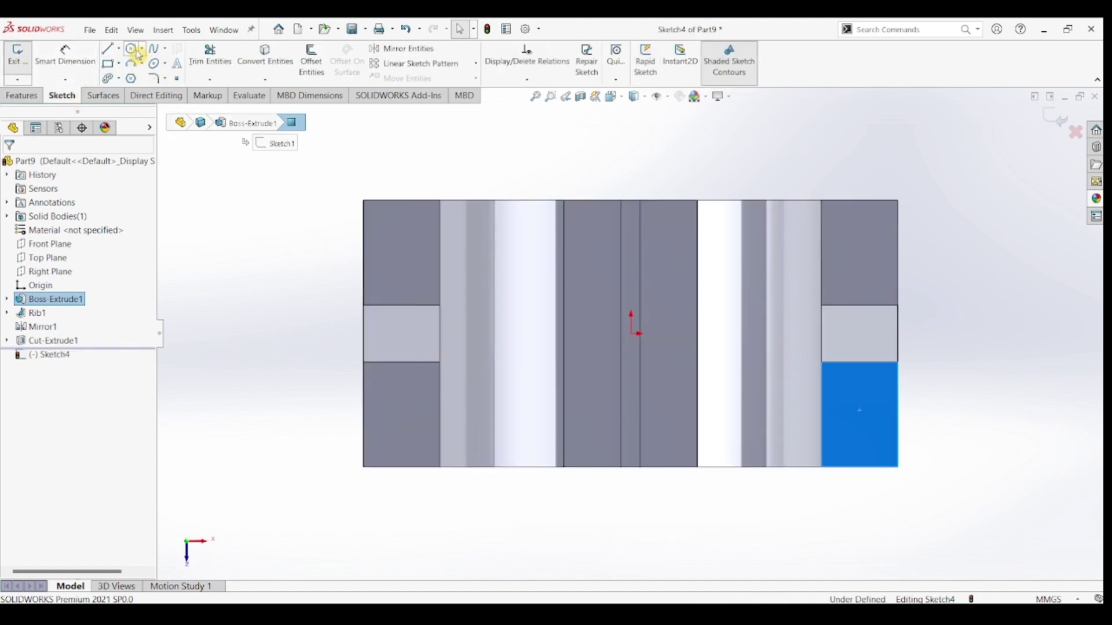
pyautogui.click(860, 420)
pyautogui.click(872, 434)
pyautogui.press('Escape')
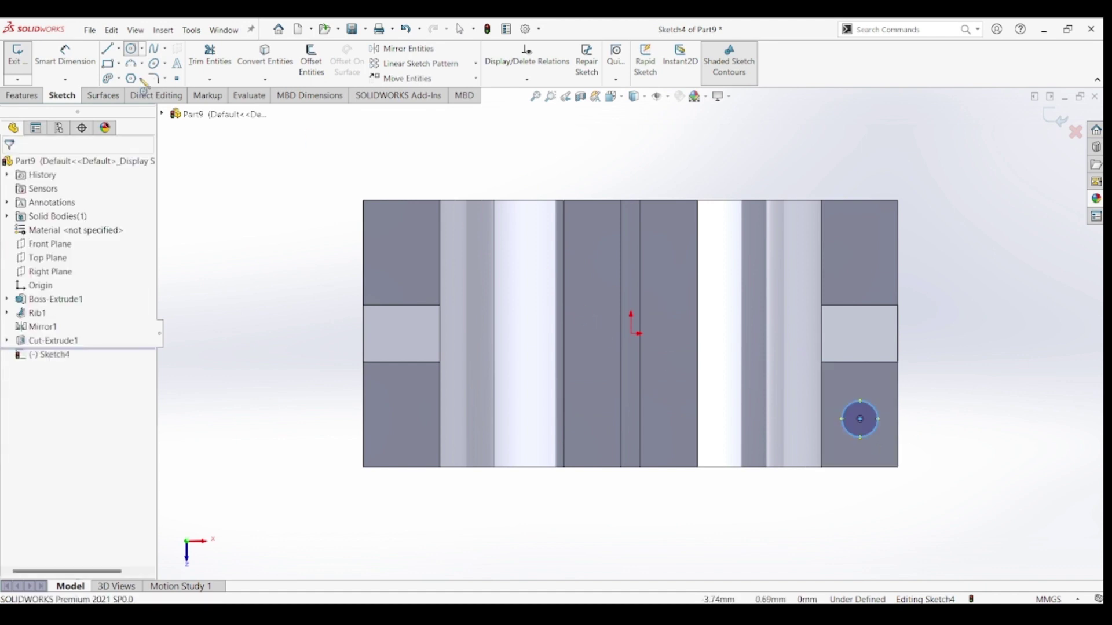
# Give the circle a 4.00 mm diameter and place it 5.50 mm from the bottom edge.
pyautogui.click(87, 64)
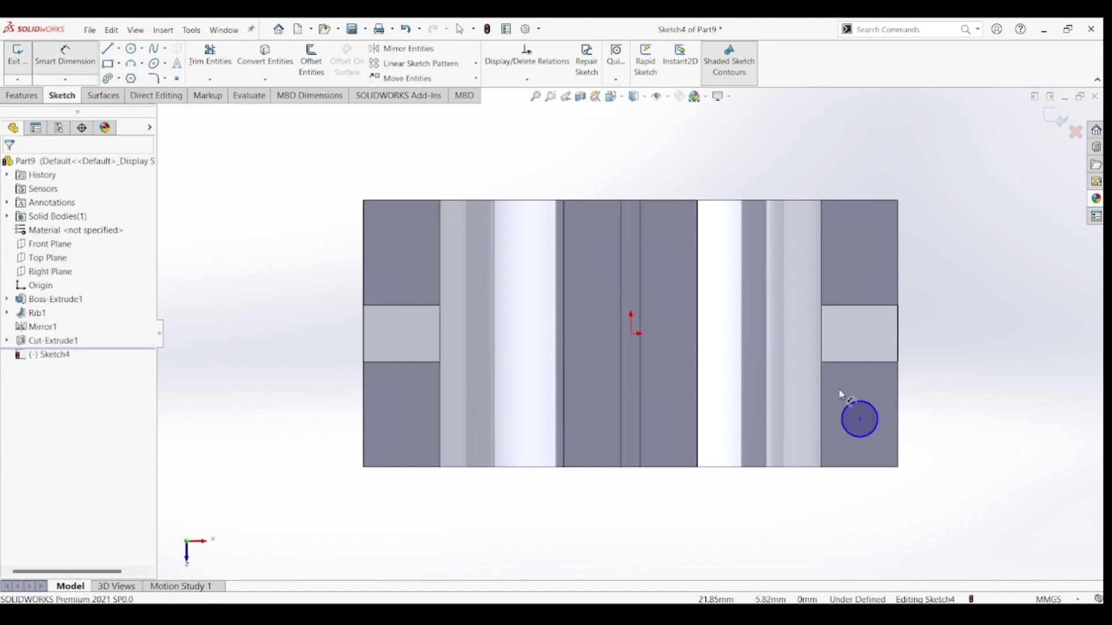
pyautogui.click(878, 416)
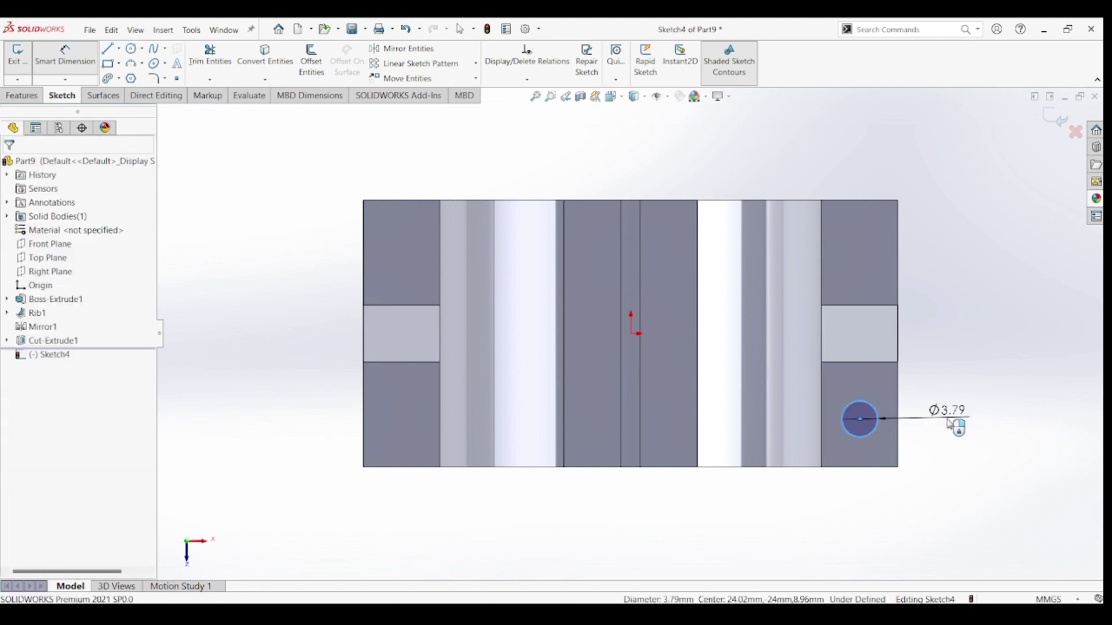
pyautogui.click(949, 424)
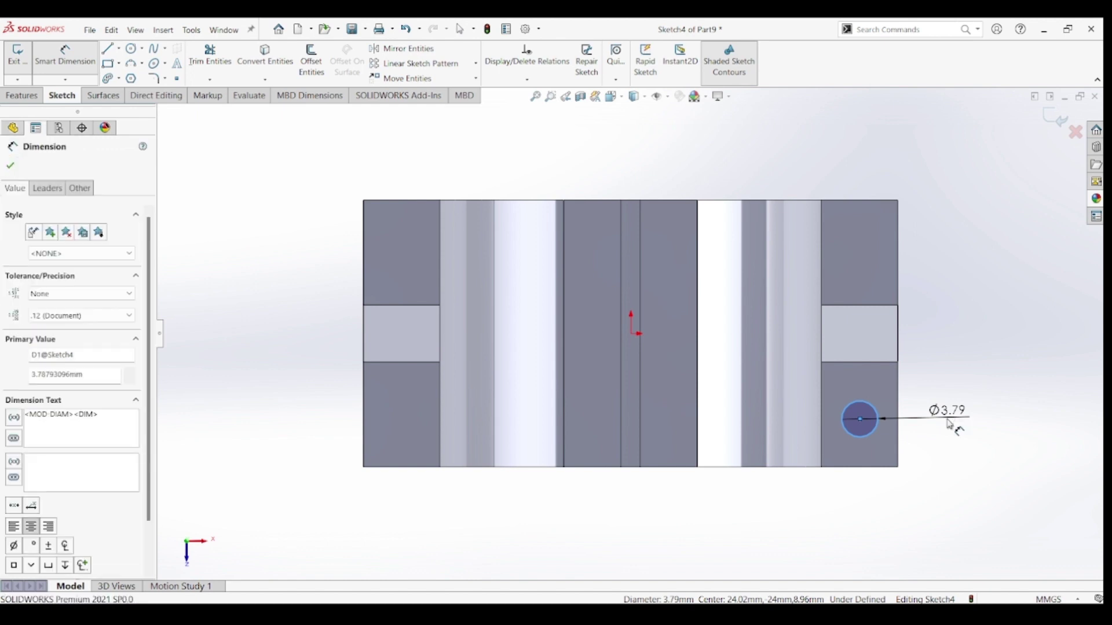
pyautogui.write('4')
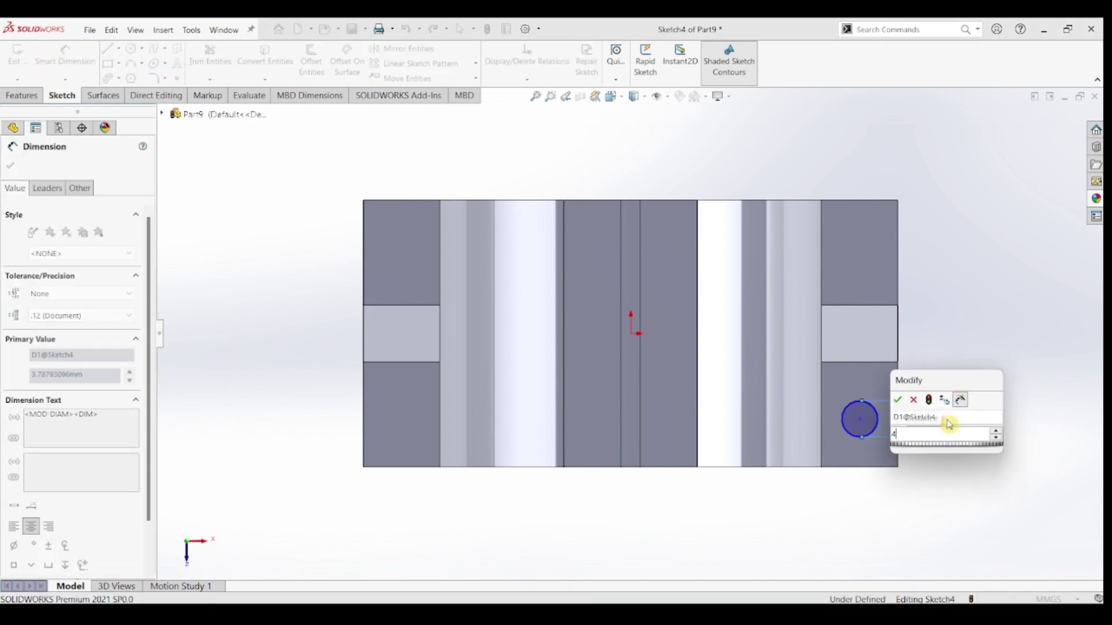
pyautogui.press('Escape')
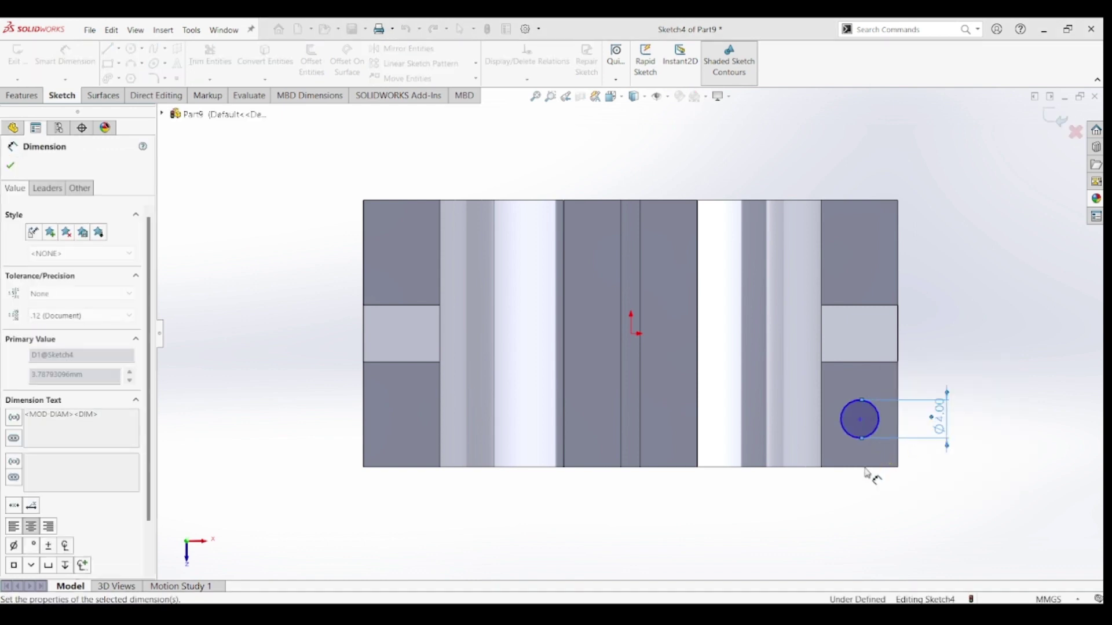
pyautogui.click(864, 467)
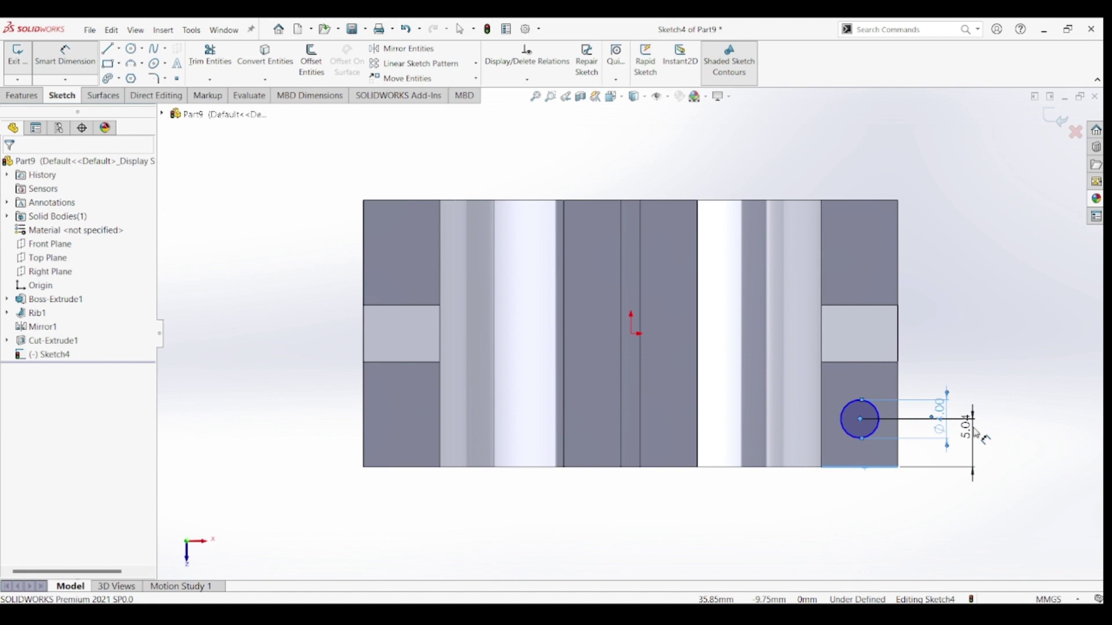
pyautogui.click(977, 433)
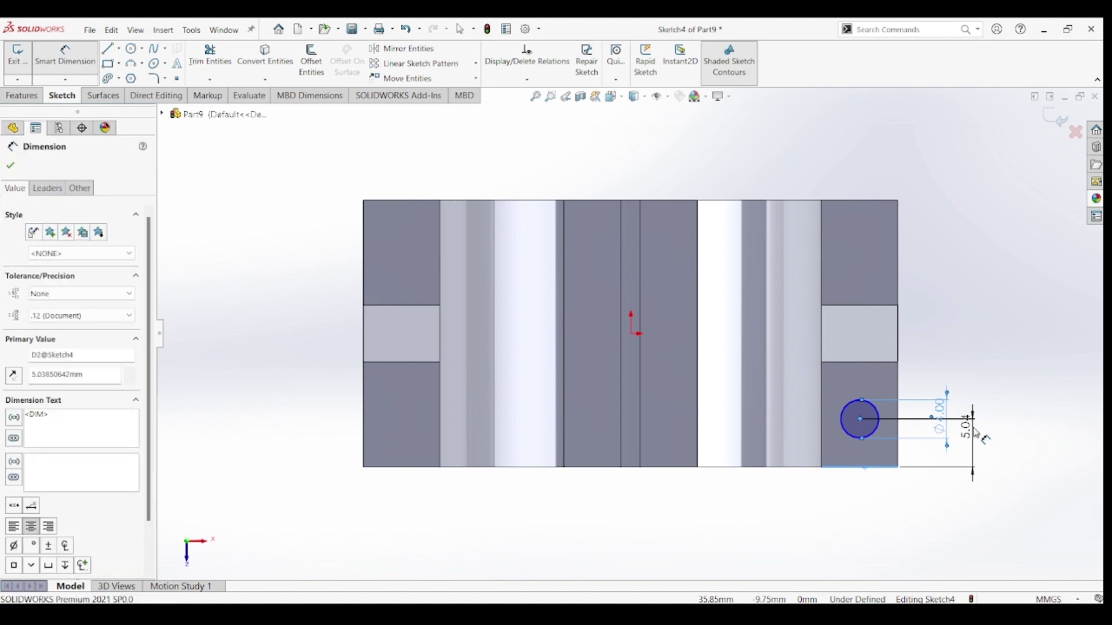
pyautogui.write('5.5')
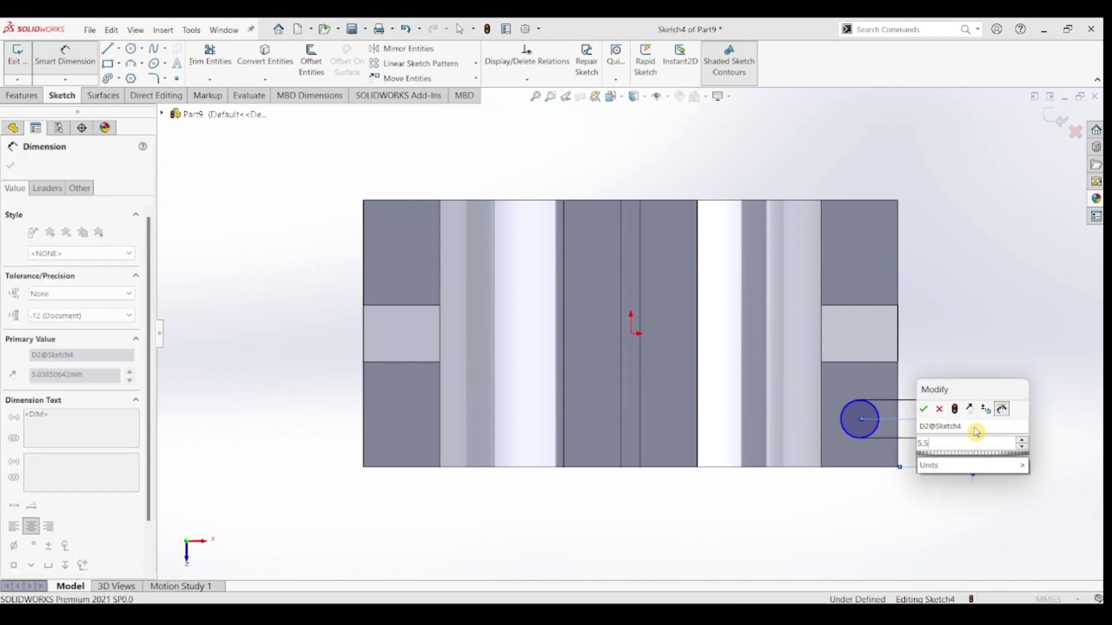
pyautogui.press('Escape')
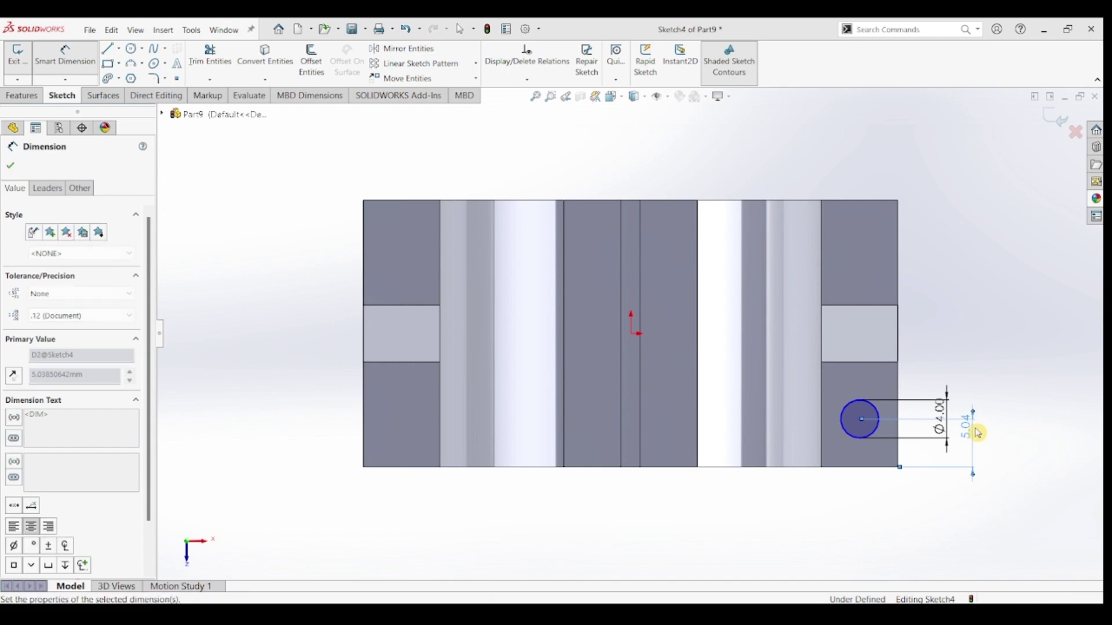
pyautogui.press('Escape')
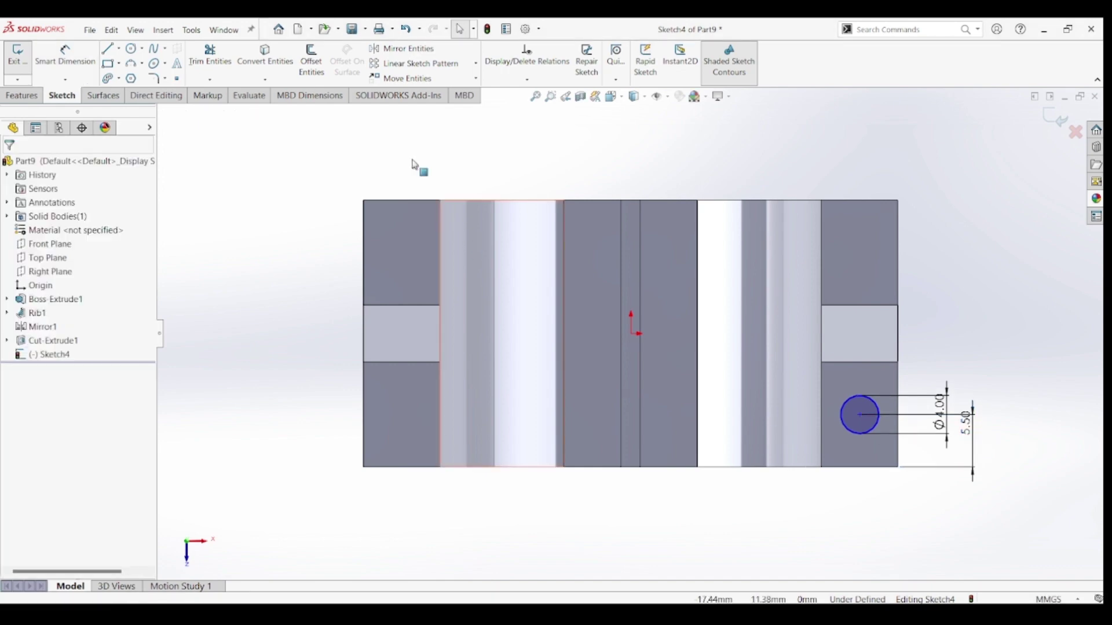
pyautogui.click(118, 50)
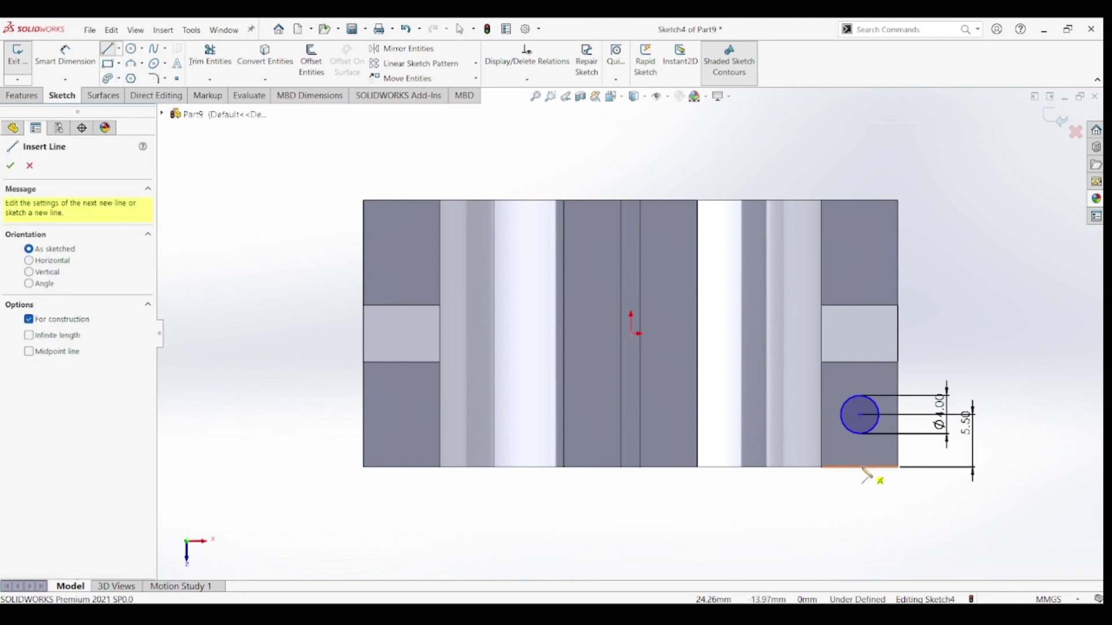
# Draw a vertical centerline and make the circle centre its midpoint.
pyautogui.press('Escape')
pyautogui.click(858, 364)
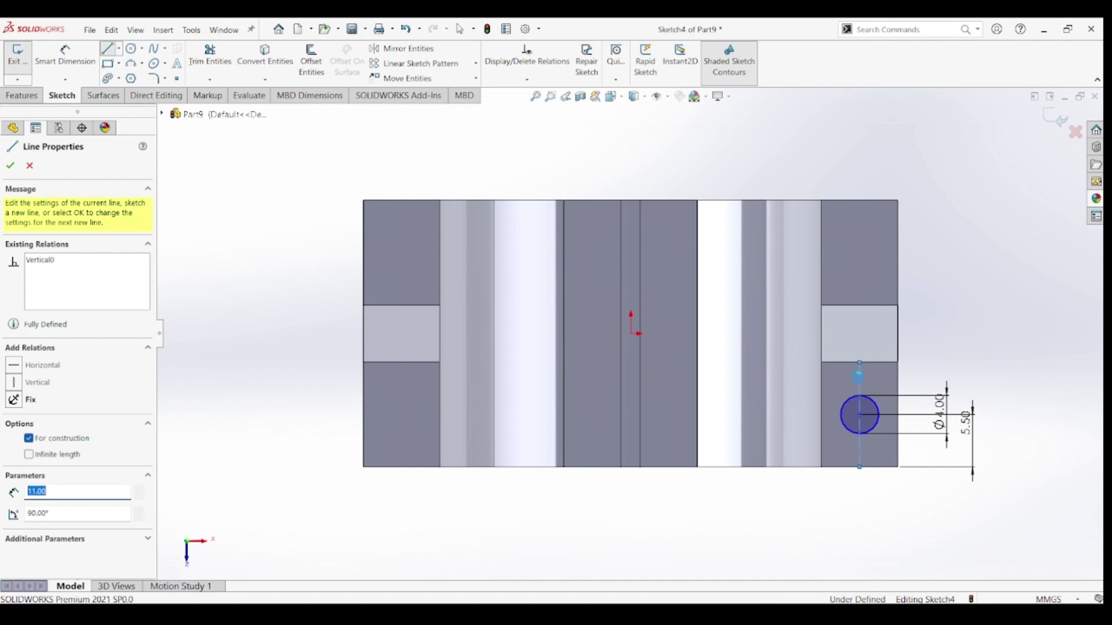
pyautogui.press('Escape')
pyautogui.press('Escape')
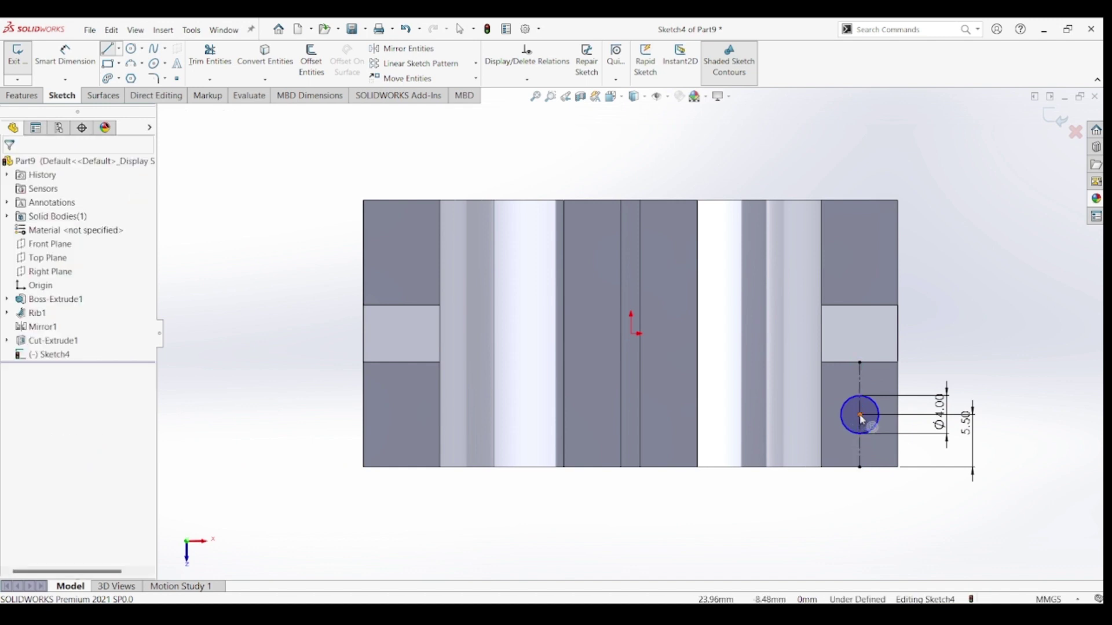
pyautogui.click(860, 391)
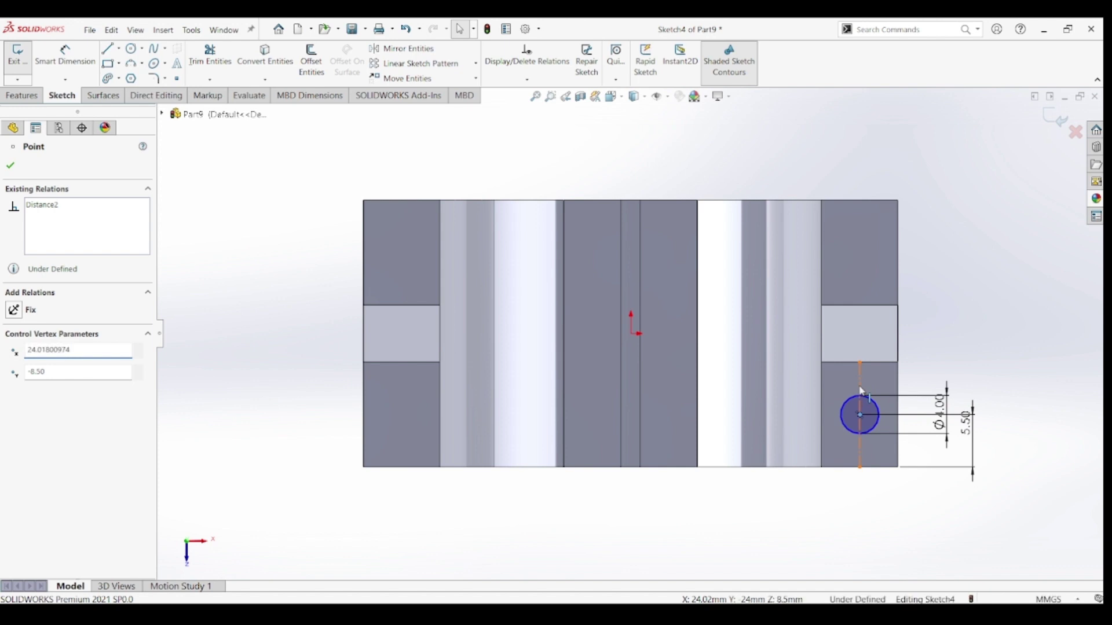
pyautogui.click(864, 385)
pyautogui.keyDown('ctrl'); pyautogui.click(897, 342); pyautogui.keyUp('ctrl')
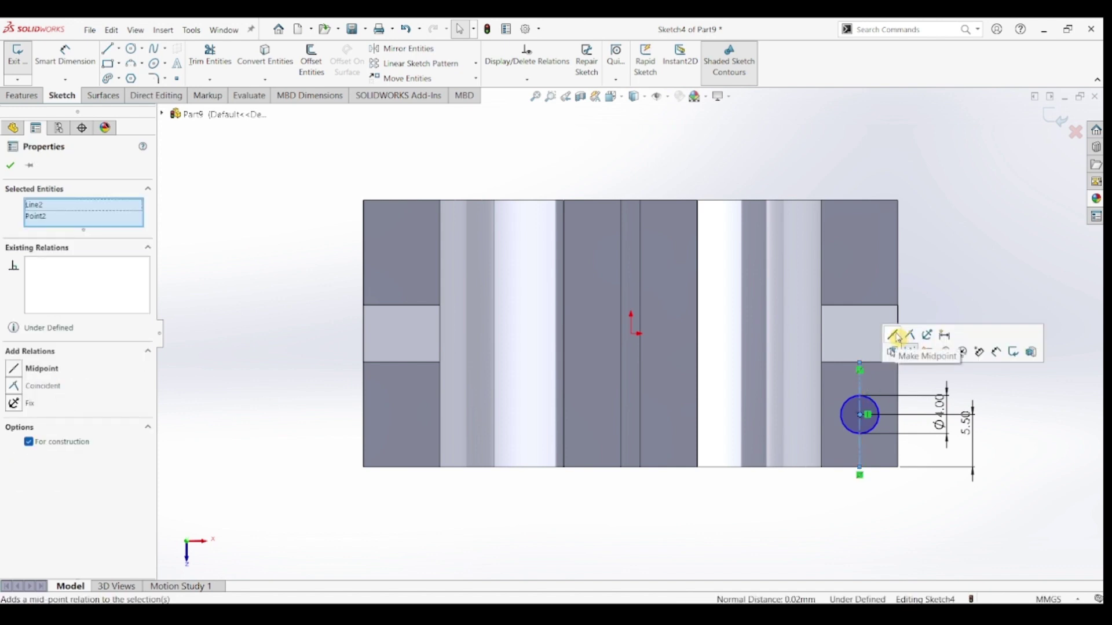
pyautogui.click(897, 337)
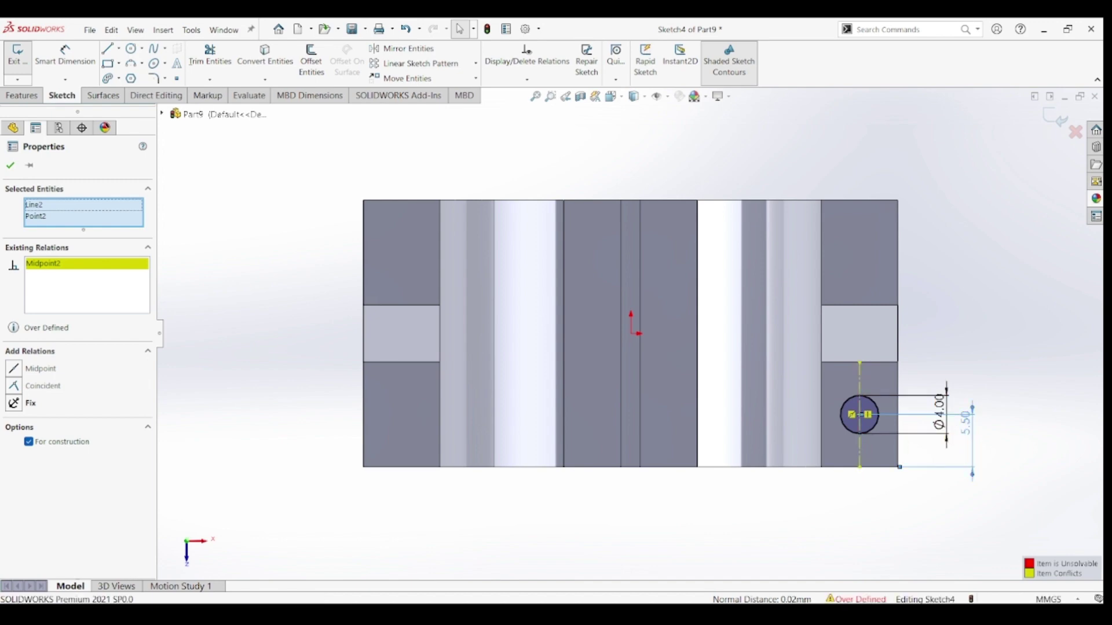
# Delete the redundant 5.50 dimension and begin an Extruded Cut from Sketch4.
pyautogui.click(965, 423)
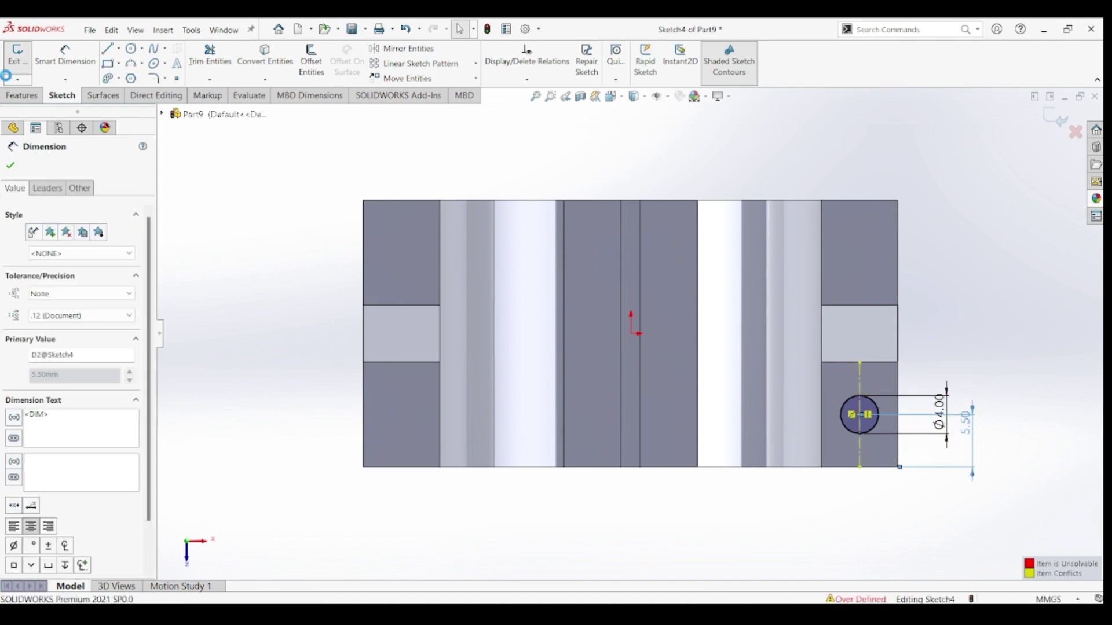
pyautogui.press('Delete')
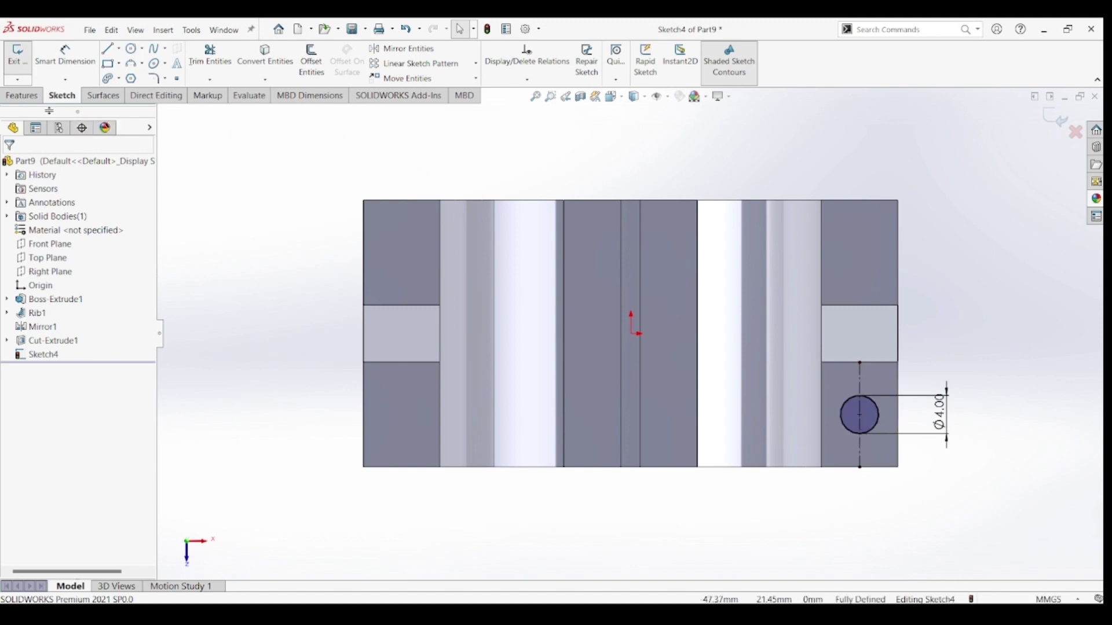
pyautogui.click(27, 98)
pyautogui.click(199, 61)
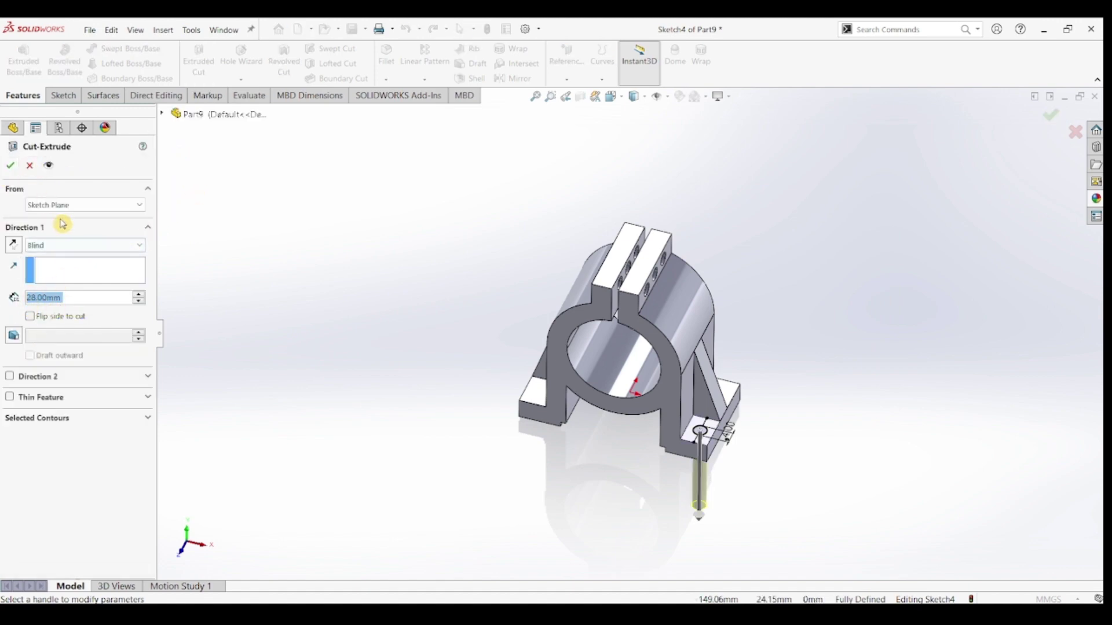
# Accept the Blind 28.00 mm depth to create Cut-Extrude2.
pyautogui.click(11, 165)
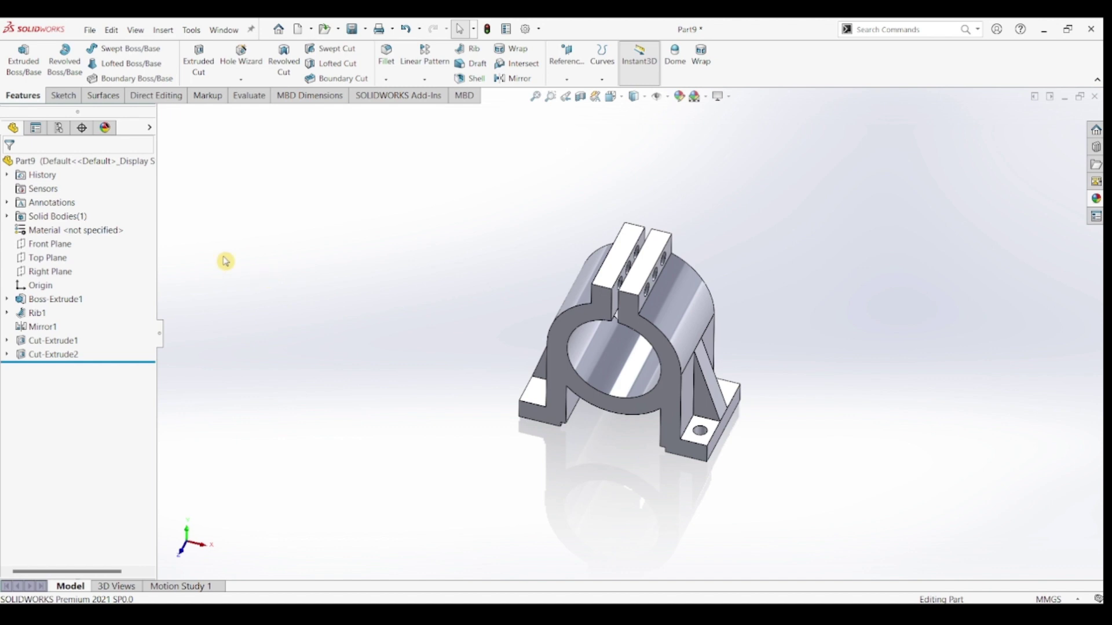
# Mirror Cut-Extrude2 across the Front Plane to create Mirror2.
pyautogui.click(61, 248)
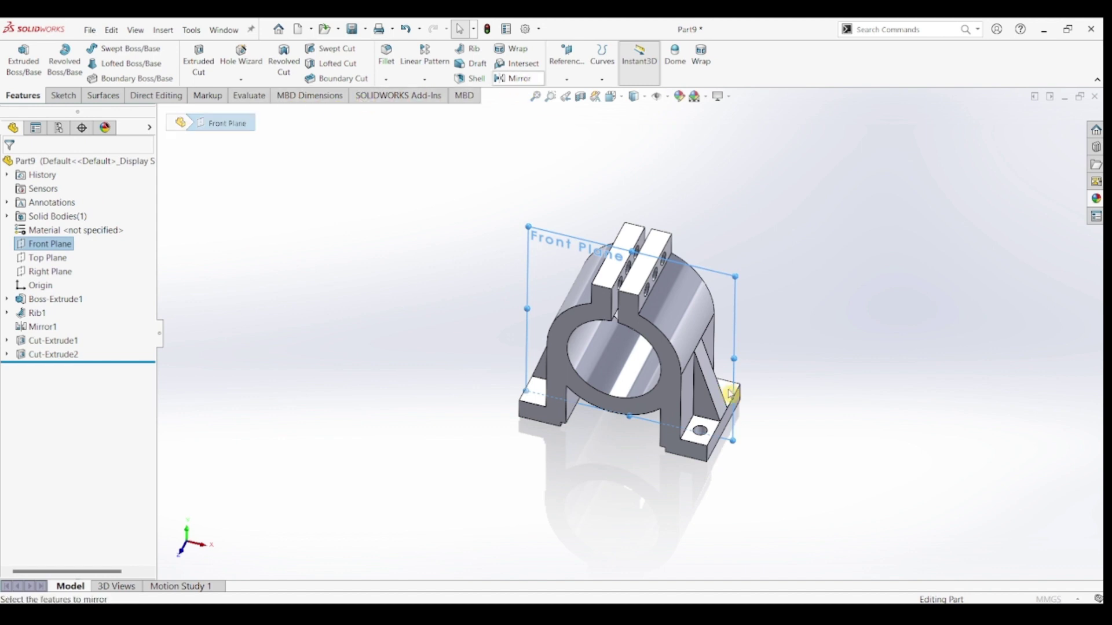
pyautogui.click(700, 433)
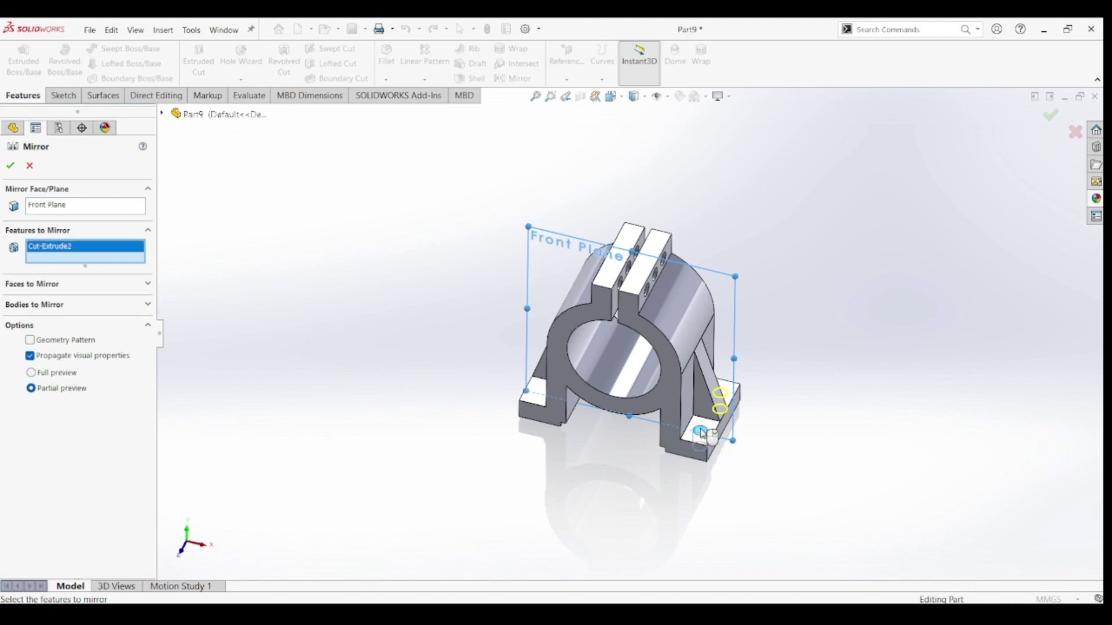
pyautogui.click(10, 167)
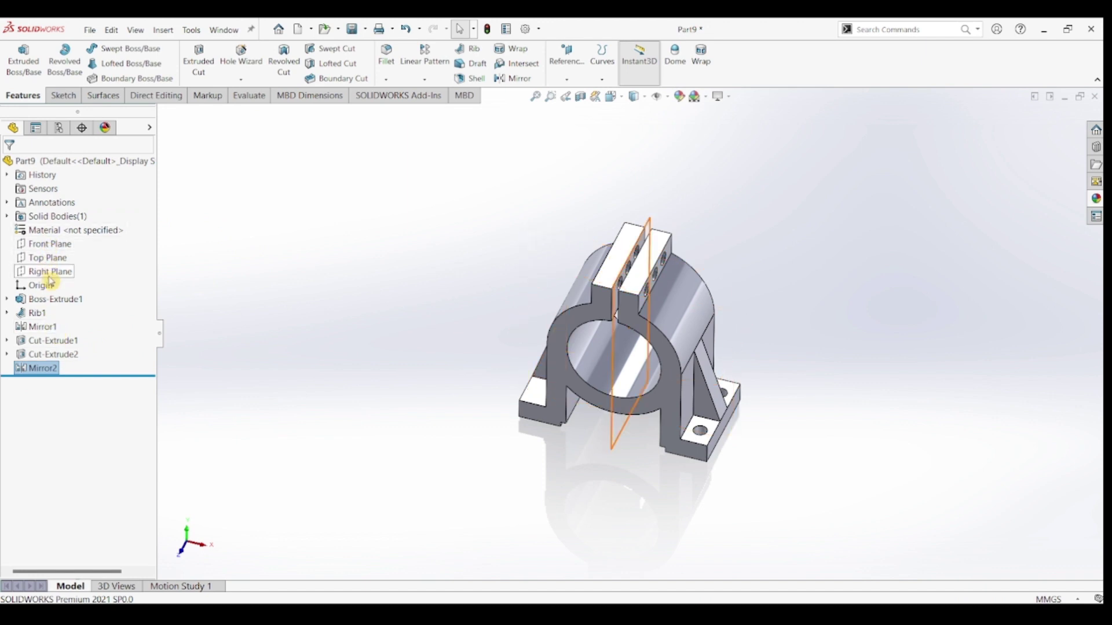
# Mirror Cut-Extrude2 and Mirror2 across the Right Plane to create Mirror3.
pyautogui.click(50, 273)
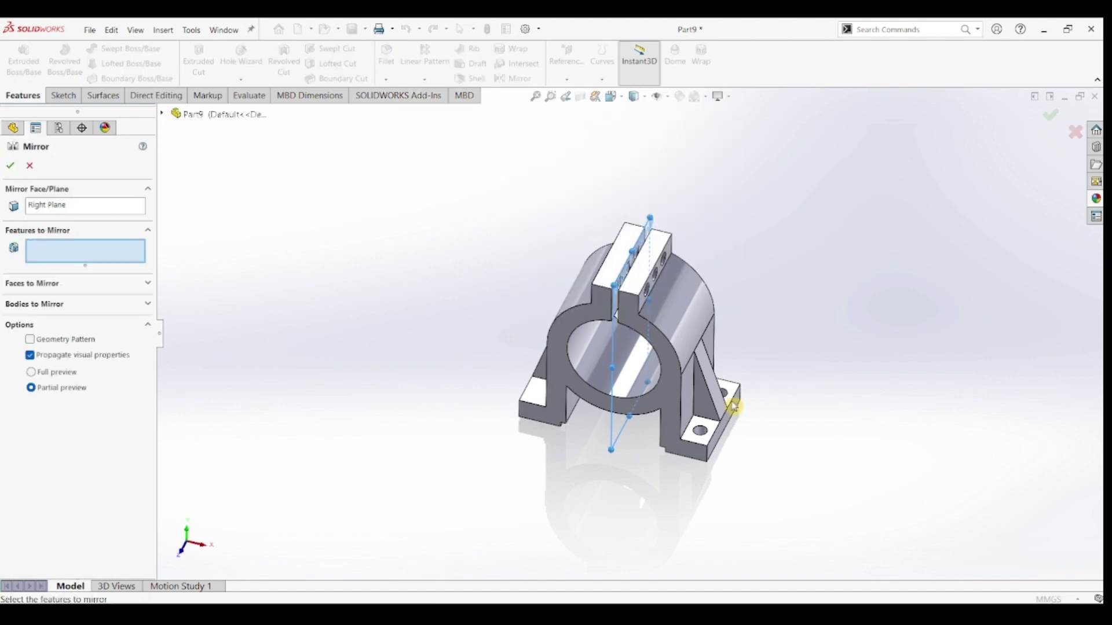
pyautogui.click(702, 433)
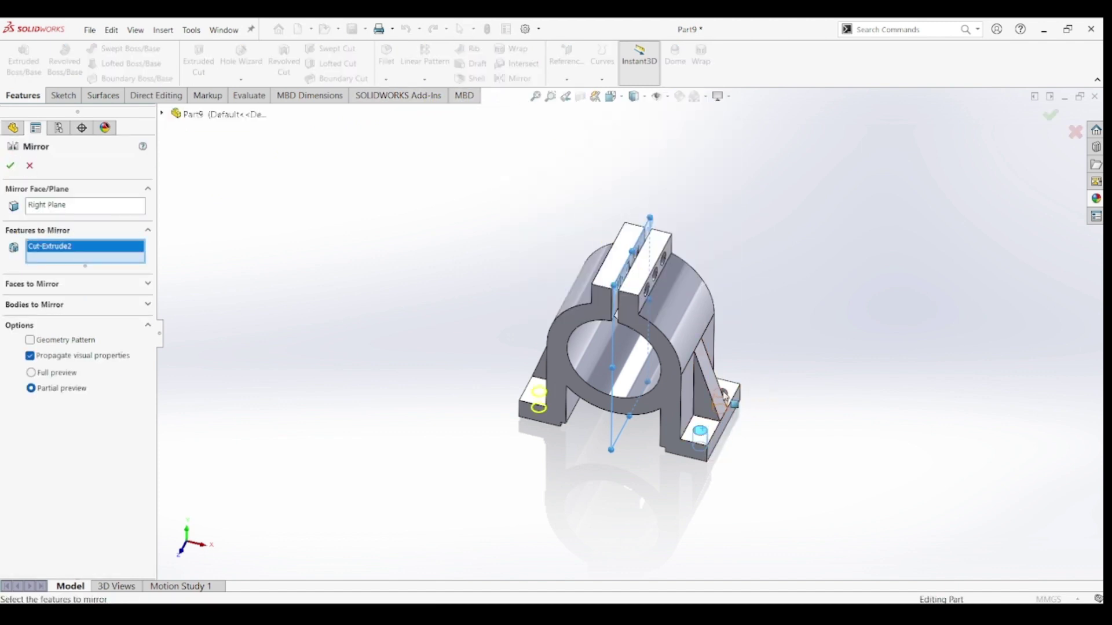
pyautogui.click(727, 399)
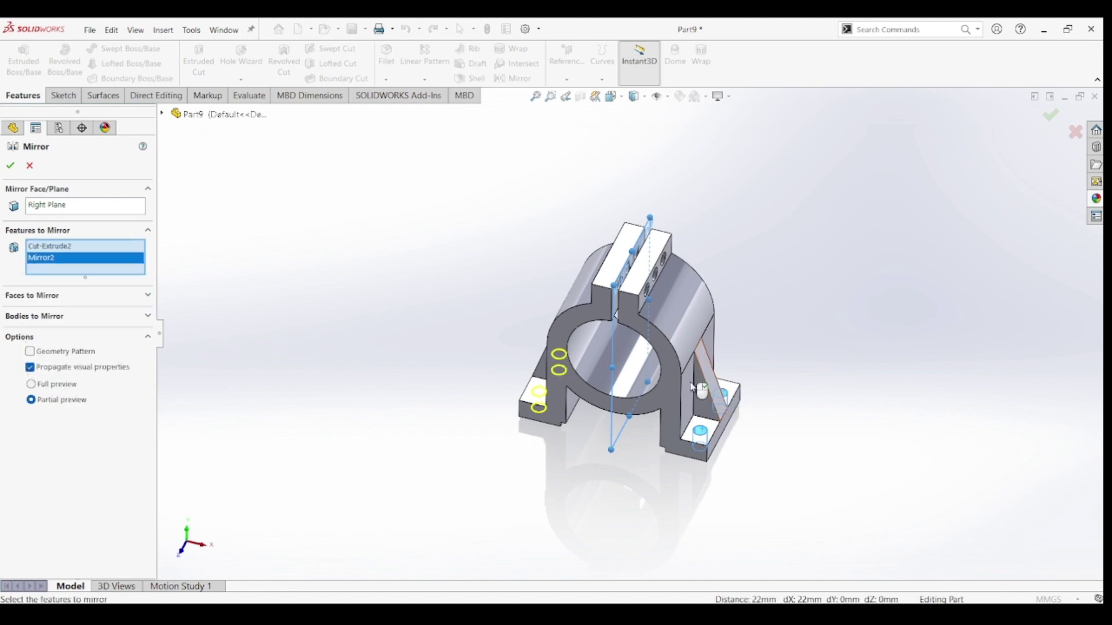
pyautogui.click(12, 166)
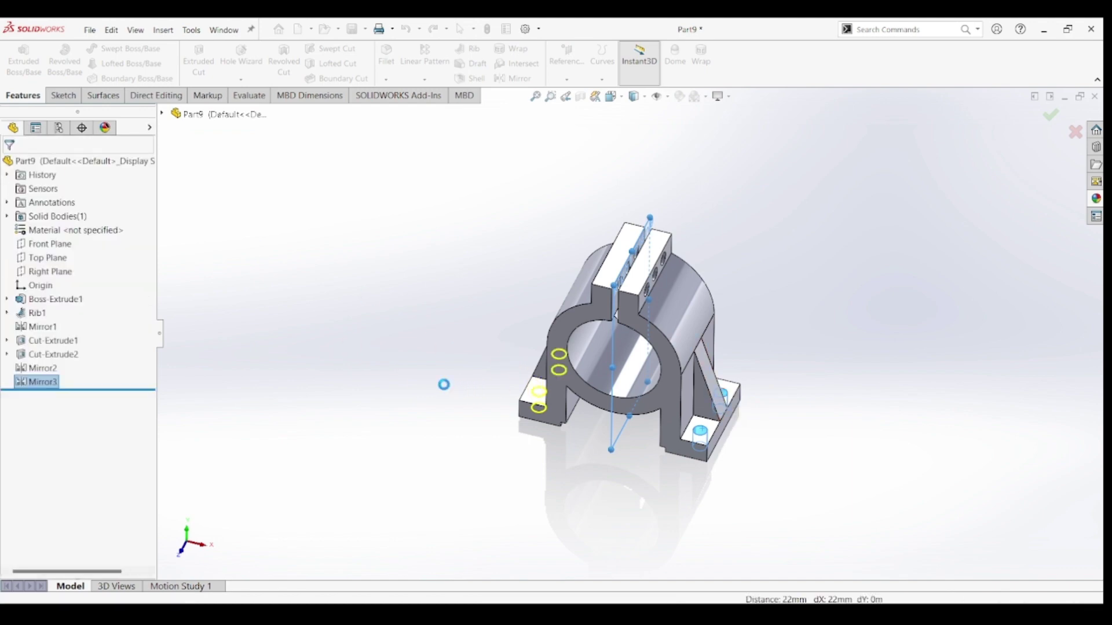
pyautogui.moveTo(447, 388)
pyautogui.mouseDown(button='middle')
pyautogui.moveTo(484, 385)
pyautogui.moveTo(417, 368)
pyautogui.mouseUp(button='middle')
# Apply the polished steel metal appearance to the whole part in isometric view.
pyautogui.hotkey('ctrl', '7')
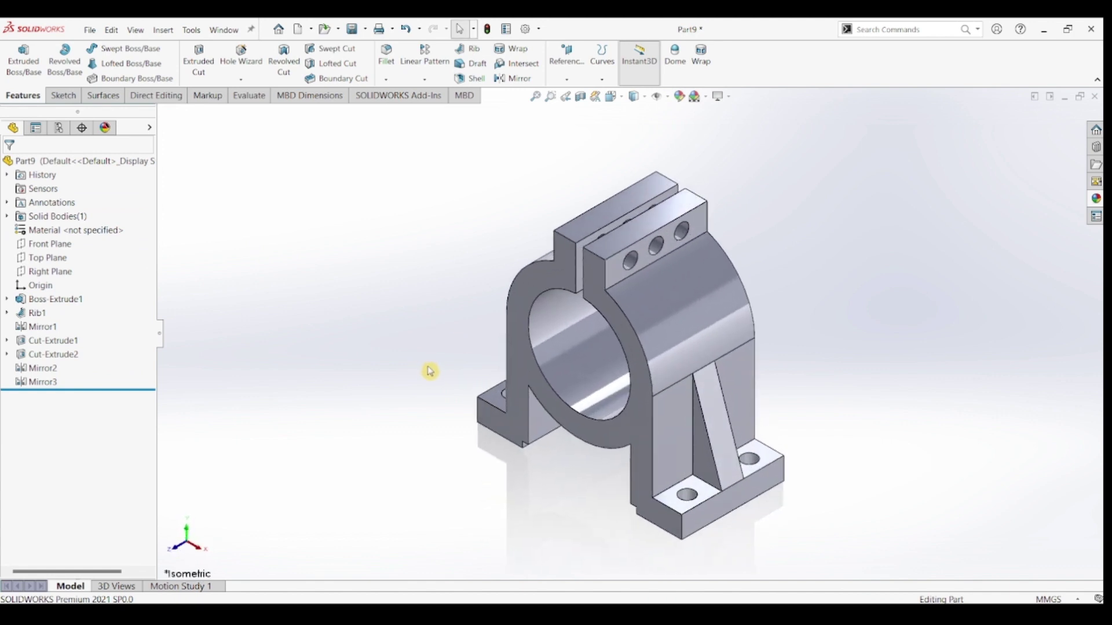
pyautogui.click(1094, 201)
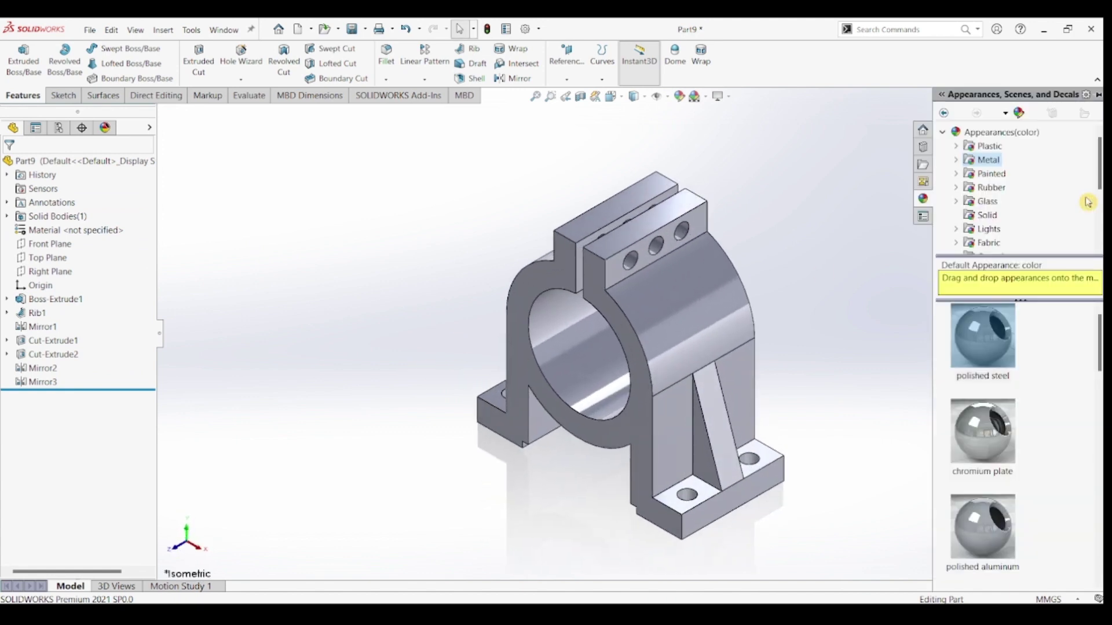
pyautogui.click(985, 341)
pyautogui.doubleClick(984, 342)
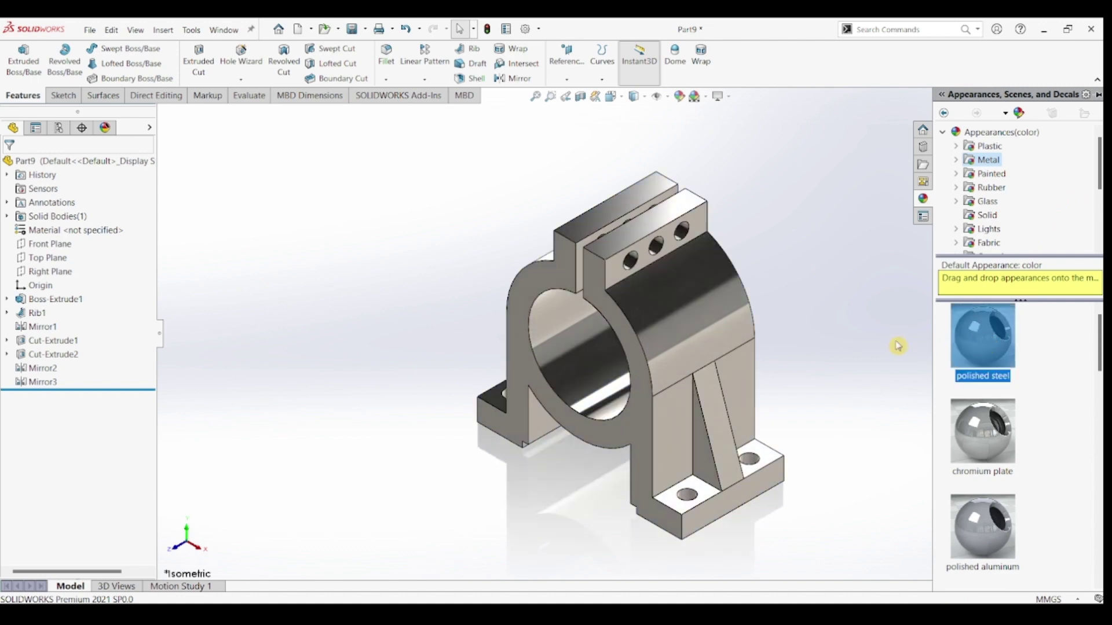